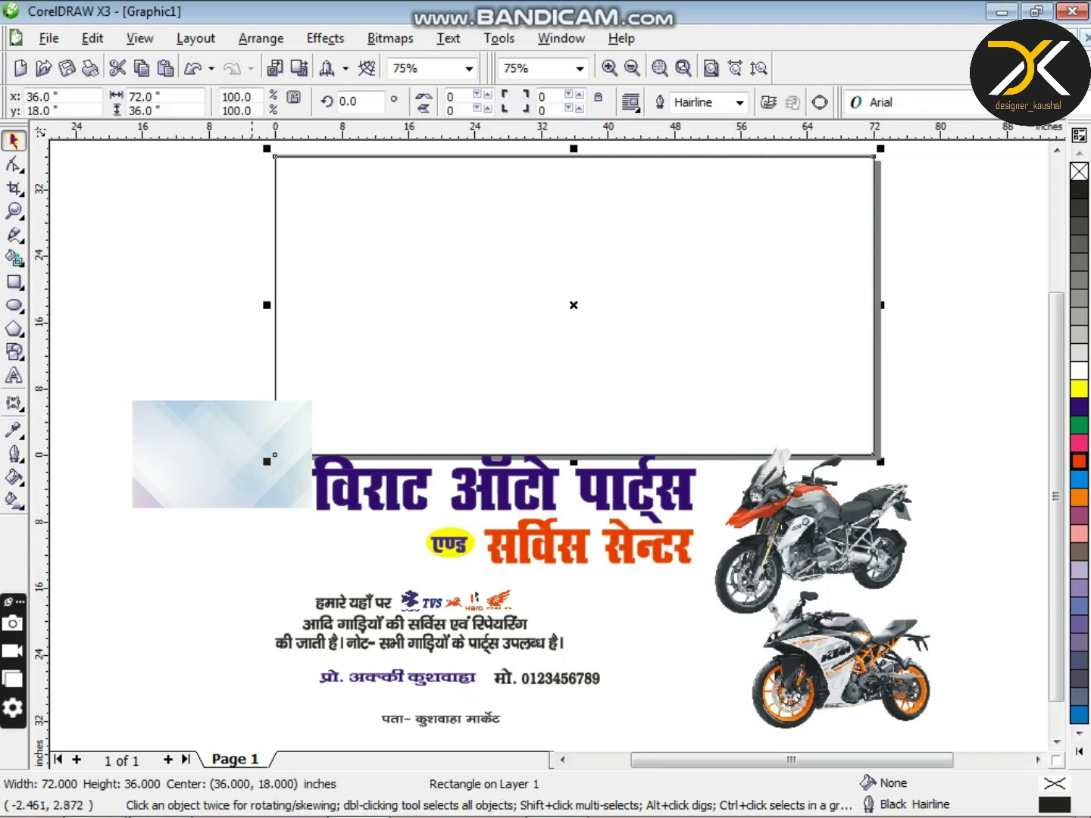
Step: Move the pale abstract background picture farther down and left, away from the page corner
{"action": "left_click_drag", "start_coordinate": [255, 432], "coordinate": [167, 511]}
{"action": "scroll", "coordinate": [553, 354], "scroll_direction": "down", "scroll_amount": 1}
{"action": "scroll", "coordinate": [552, 431], "scroll_direction": "up", "scroll_amount": 1}
Step: Create a page-sized rectangle, fill it with the sampled green (C83 M21 Y95 K0) and remove its outline
{"action": "double_click", "coordinate": [13, 283]}
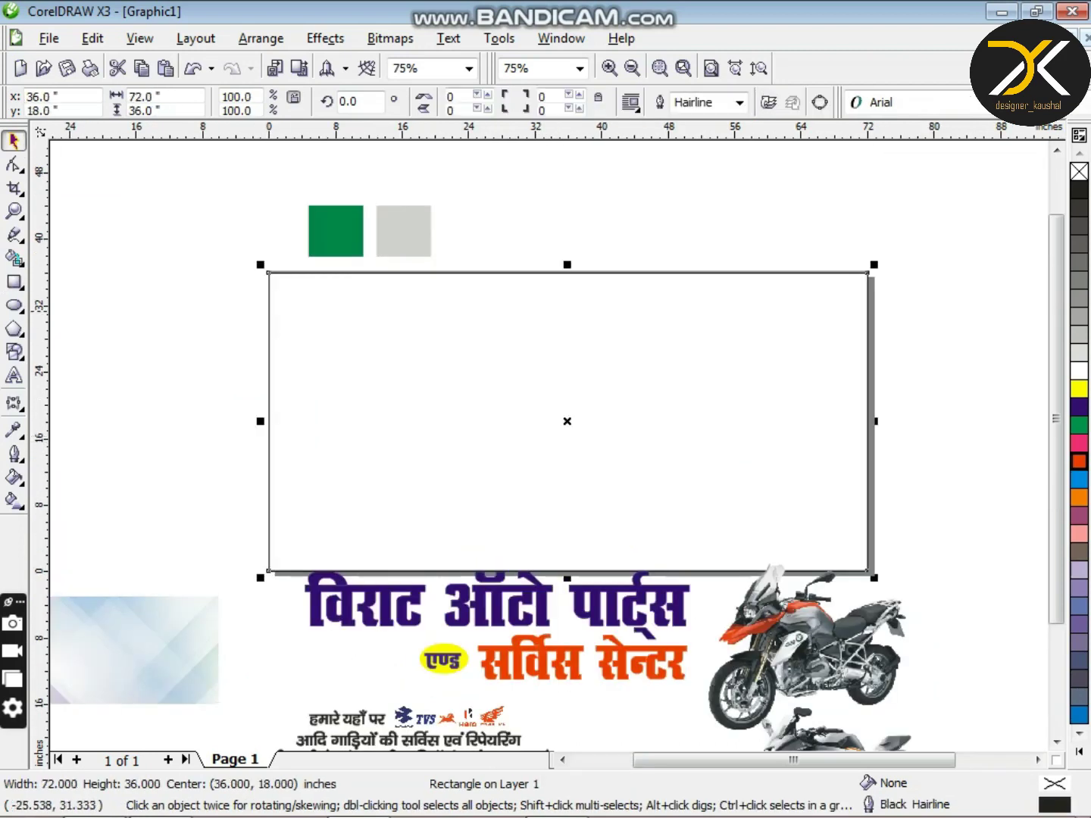
{"action": "left_click", "coordinate": [13, 430]}
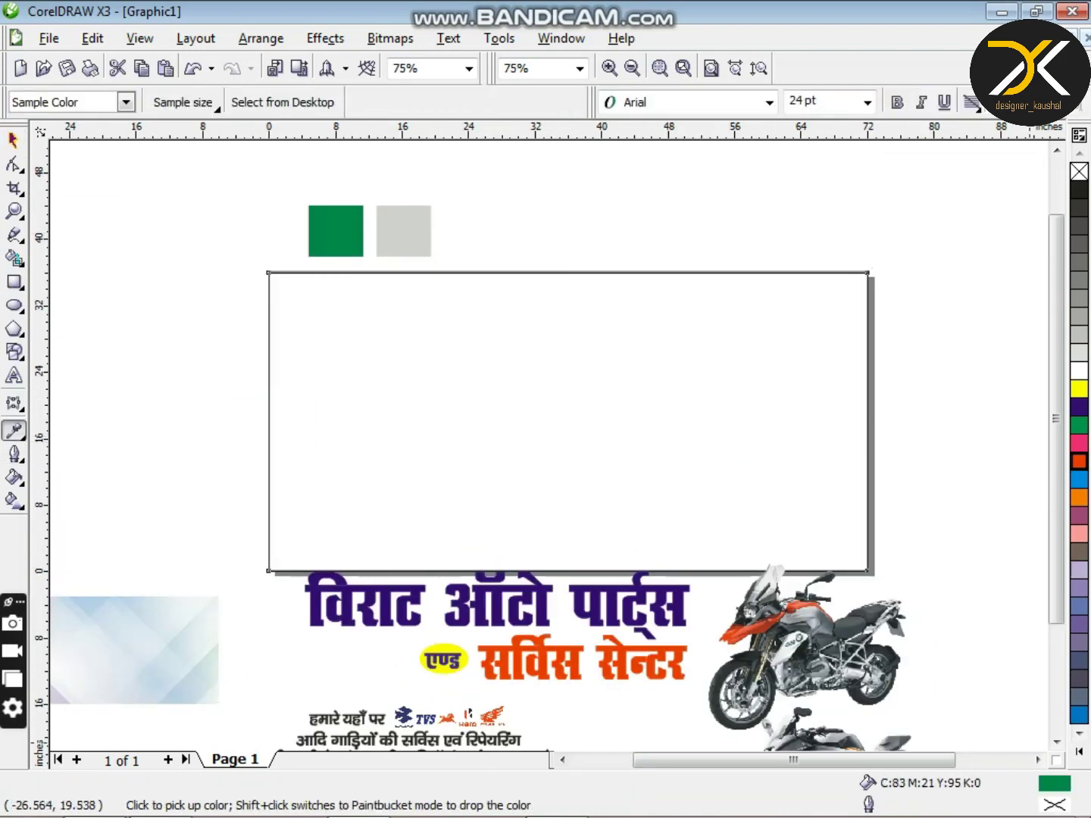
{"action": "left_click", "coordinate": [713, 450], "text": "shift"}
{"action": "left_click", "coordinate": [14, 454]}
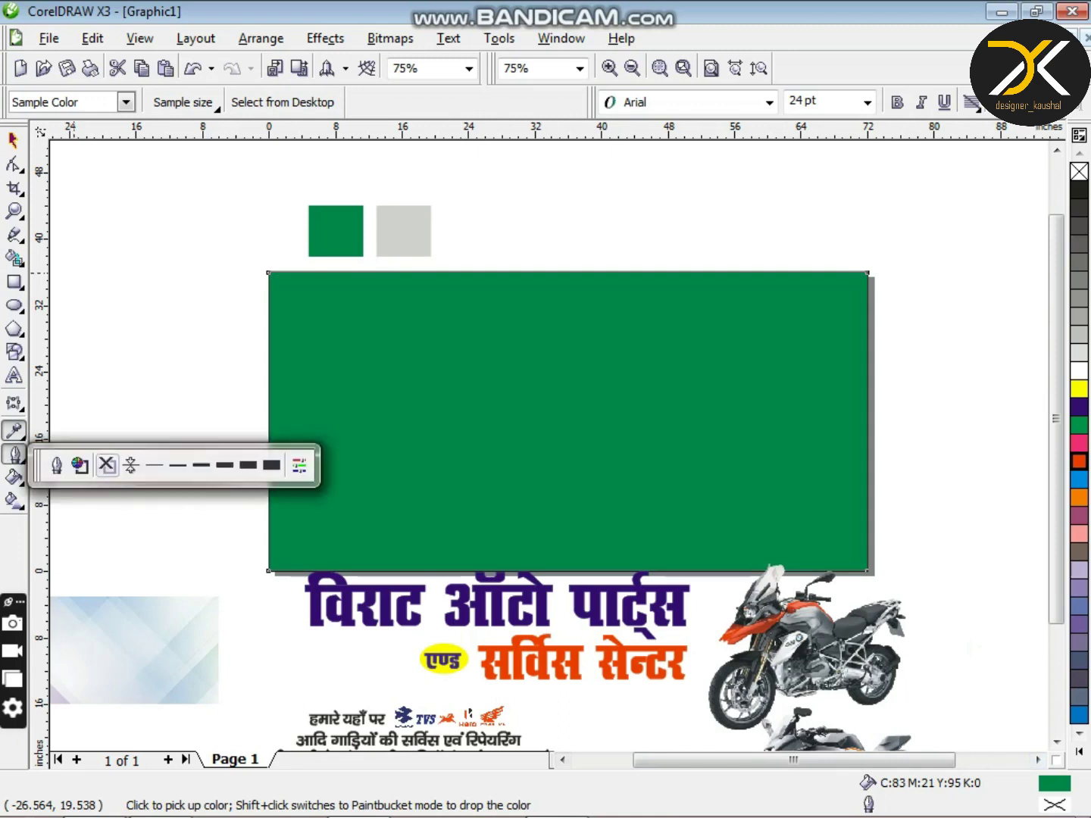
{"action": "left_click", "coordinate": [107, 464]}
{"action": "key", "text": "space"}
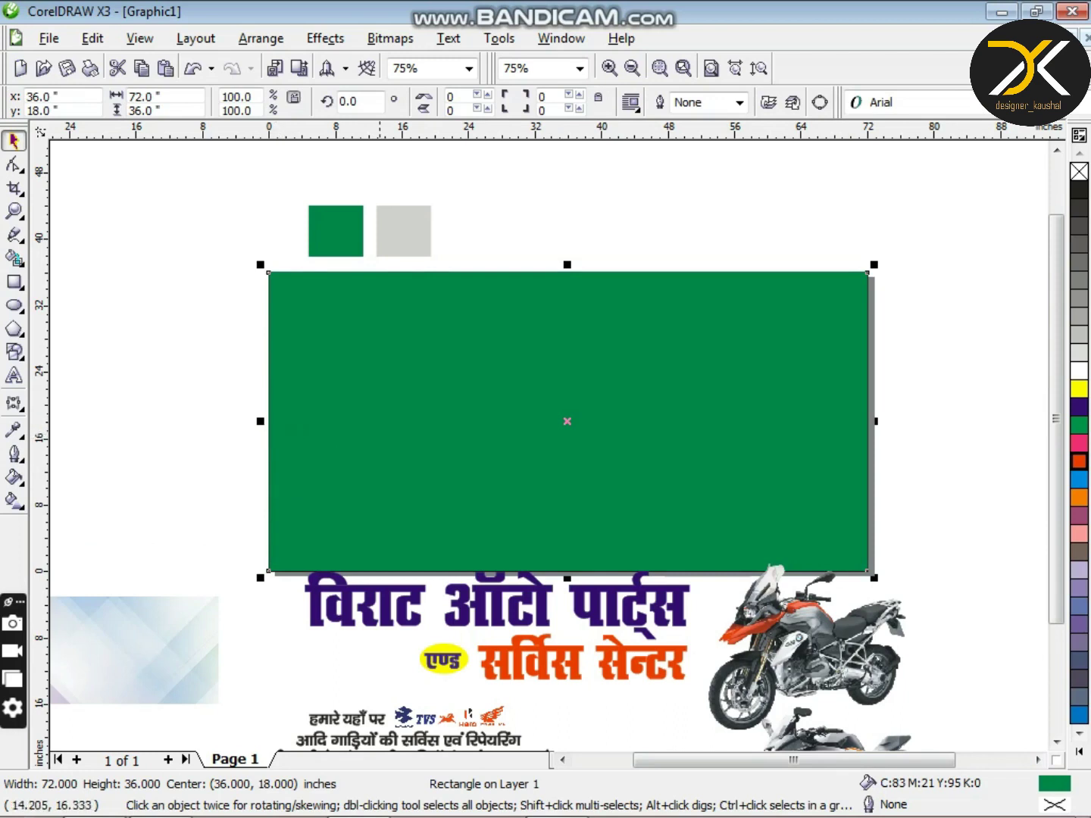
Step: Narrow the green rectangle from its left side to about 34.75 inches wide
{"action": "left_click_drag", "start_coordinate": [262, 423], "coordinate": [581, 422]}
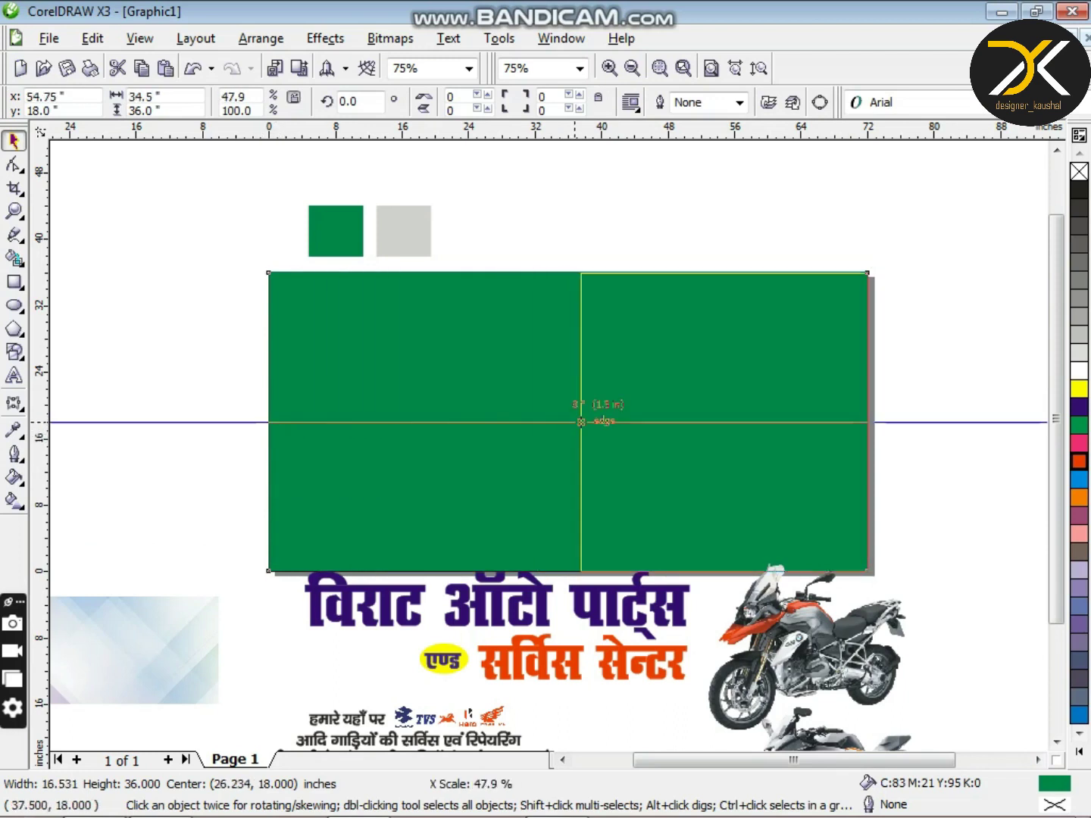
{"action": "key", "text": "Escape"}
{"action": "left_click", "coordinate": [13, 164]}
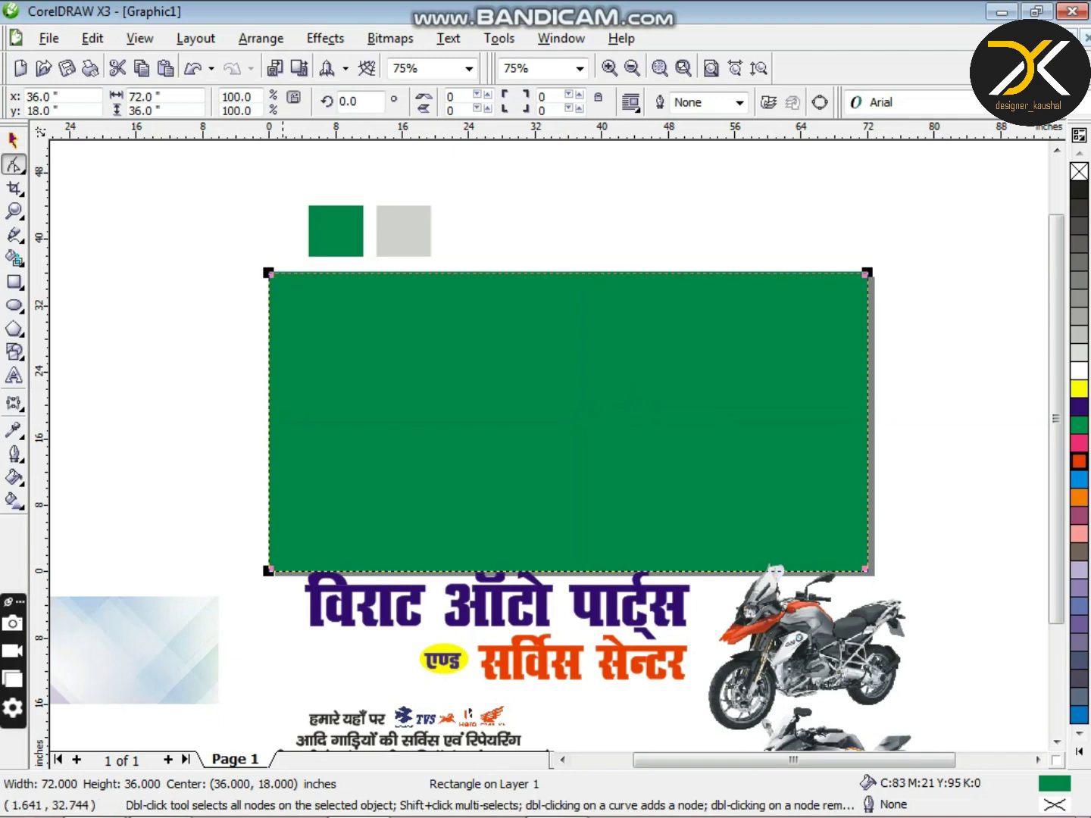
{"action": "left_click", "coordinate": [13, 140]}
{"action": "key", "text": "Escape"}
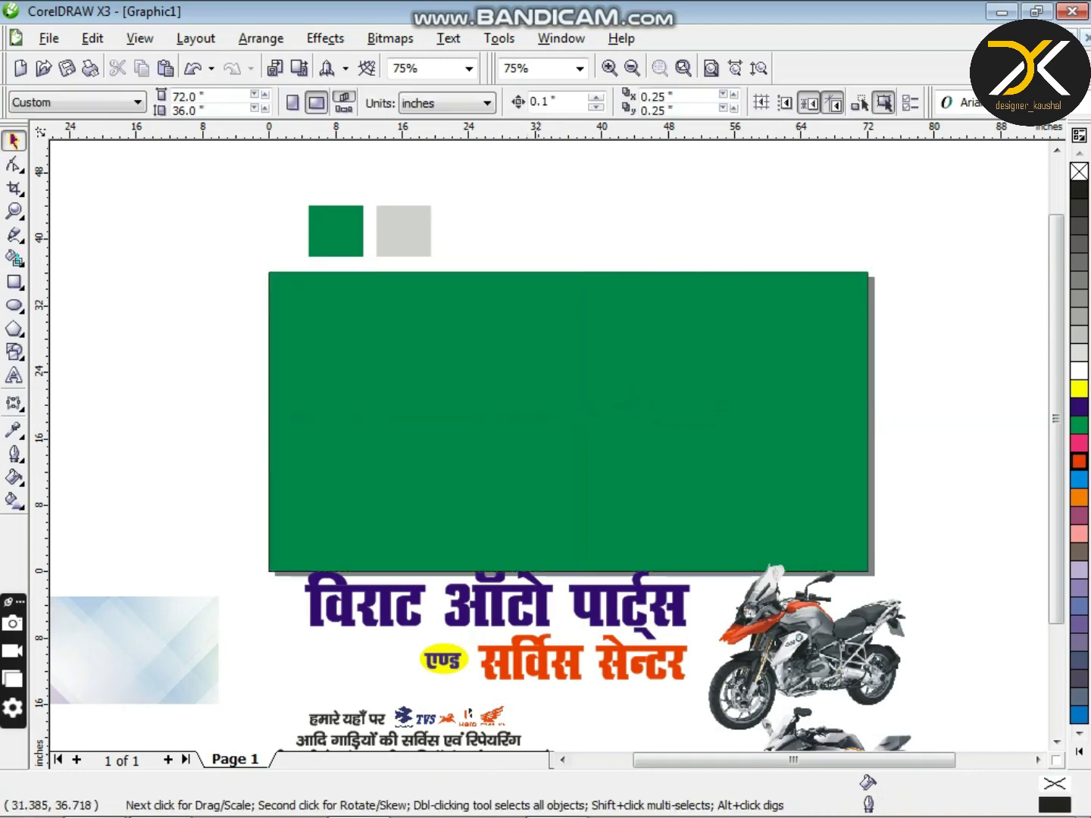
Step: Delete the full-width green rectangle and move the narrowed one to the page's left edge
{"action": "left_click_drag", "start_coordinate": [504, 332], "coordinate": [1033, 357]}
{"action": "key", "text": "Escape"}
{"action": "key", "text": "Delete"}
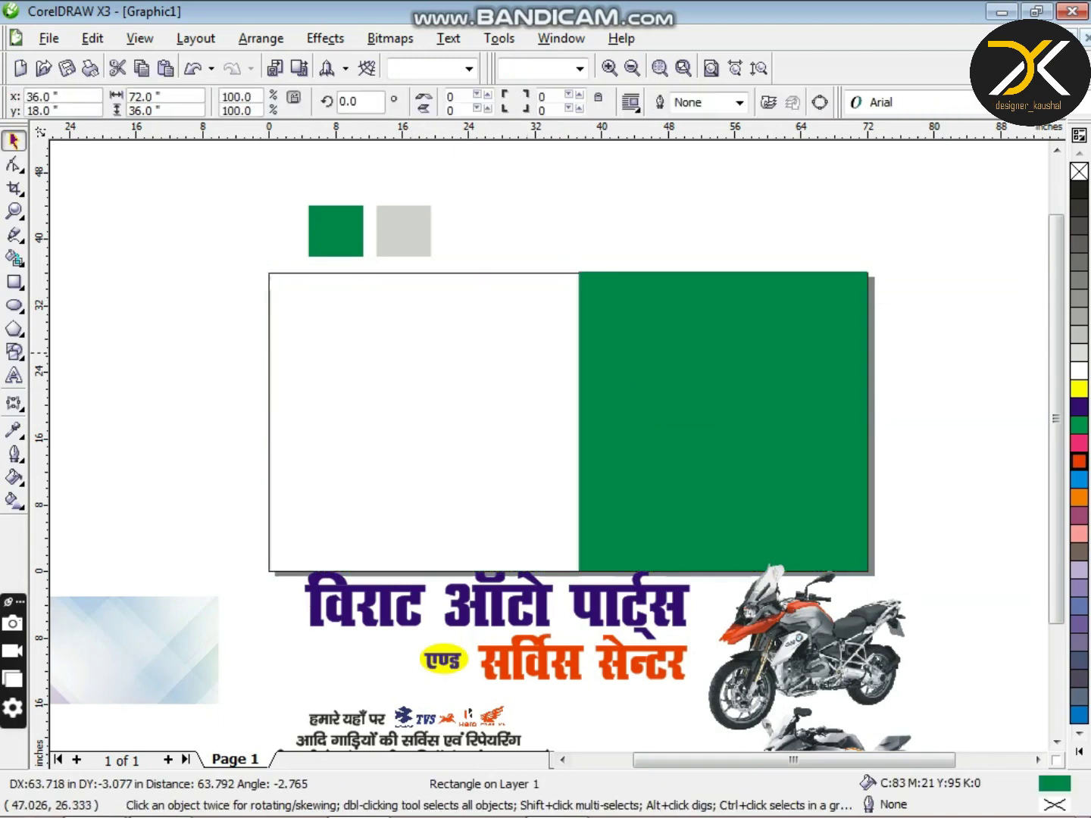
{"action": "left_click", "coordinate": [683, 398]}
{"action": "left_click_drag", "start_coordinate": [696, 392], "coordinate": [384, 393]}
Step: Convert the green rectangle to curves and shift its top-right node left to about x 23.8 inches, slanting the right edge
{"action": "left_click", "coordinate": [13, 164]}
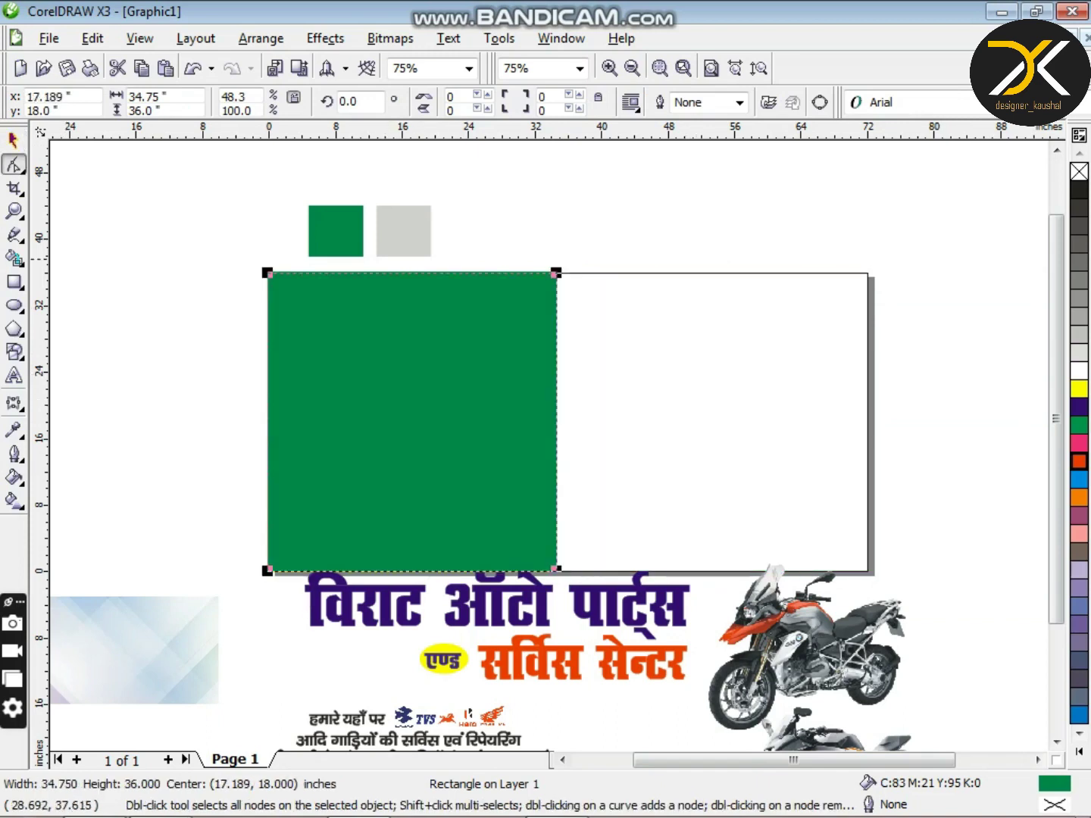
{"action": "key", "text": "ctrl+q"}
{"action": "left_click_drag", "start_coordinate": [557, 273], "coordinate": [467, 273]}
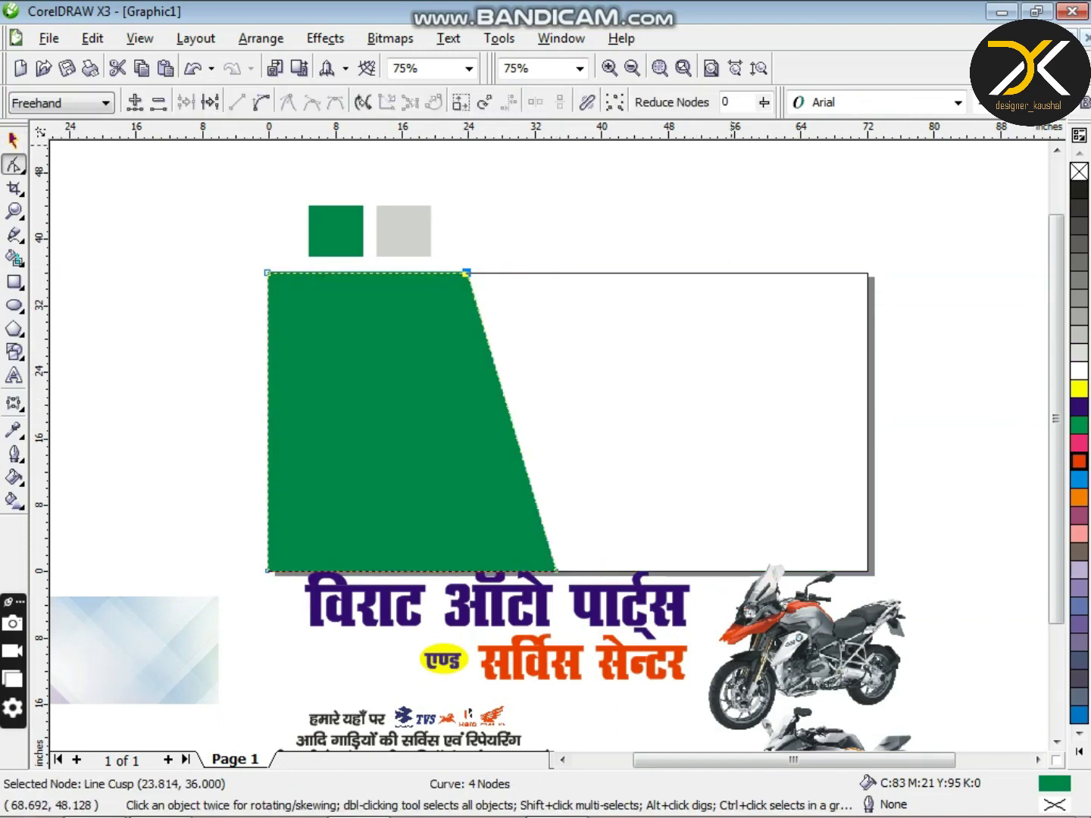
{"action": "key", "text": "space"}
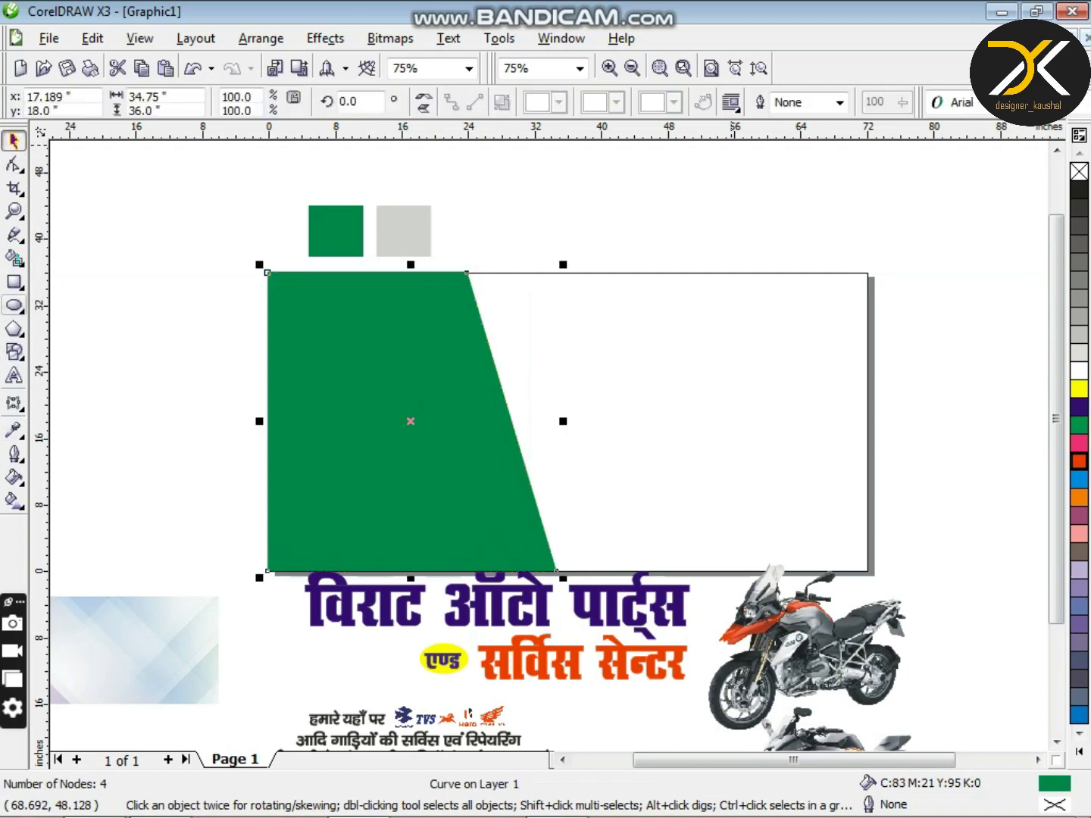
Step: Add a page-sized rectangle behind the green shape and fill it with the sampled light grey (K14)
{"action": "double_click", "coordinate": [14, 283]}
{"action": "left_click", "coordinate": [14, 429]}
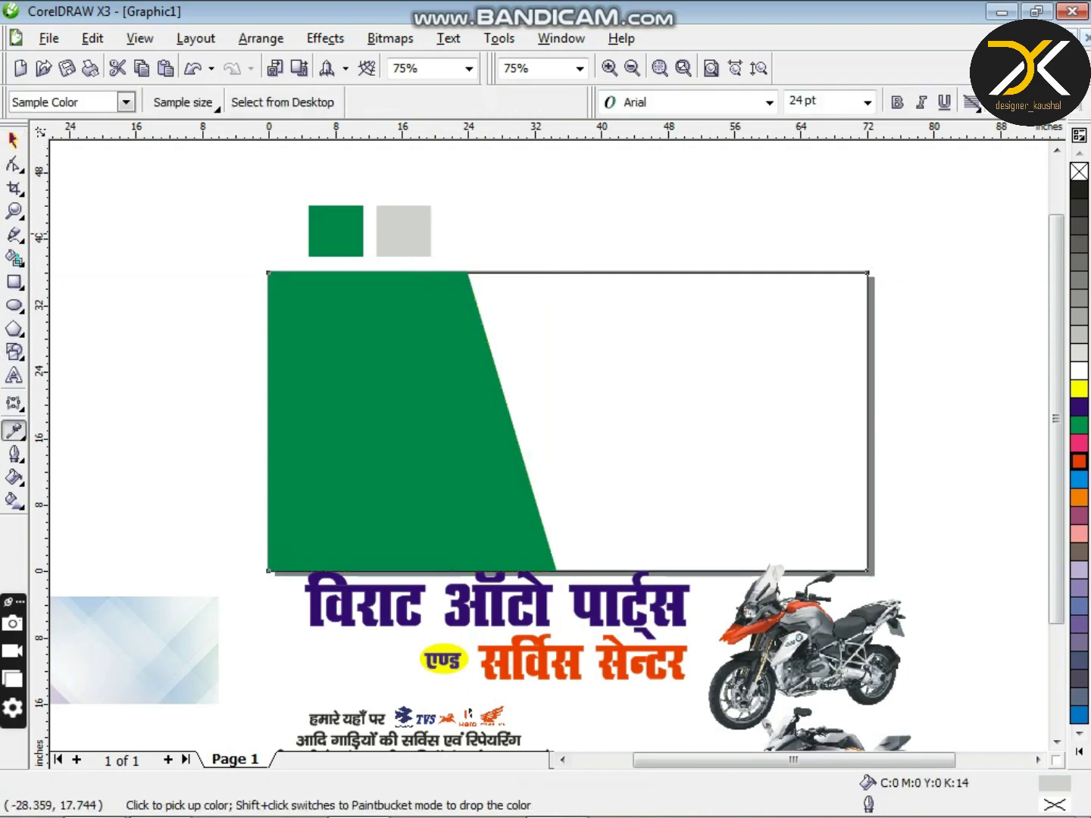
{"action": "left_click", "coordinate": [773, 449], "text": "shift"}
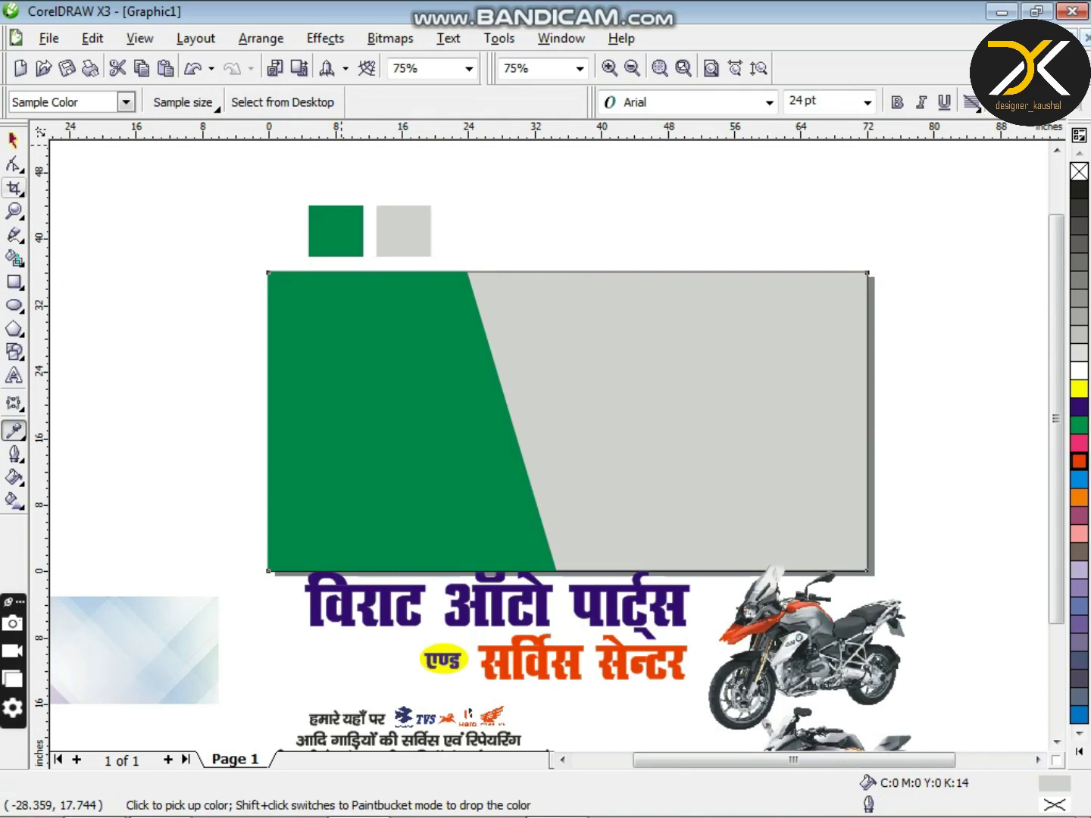
Step: Stretch the slanted green shape slightly wider toward the right
{"action": "left_click", "coordinate": [14, 141]}
{"action": "left_click", "coordinate": [434, 385]}
{"action": "left_click_drag", "start_coordinate": [563, 421], "coordinate": [591, 421]}
Step: Remove the outlines of the green shape and the grey rectangle and group the two together
{"action": "left_click", "coordinate": [606, 421], "text": "shift"}
{"action": "left_click", "coordinate": [14, 454]}
{"action": "left_click", "coordinate": [108, 466]}
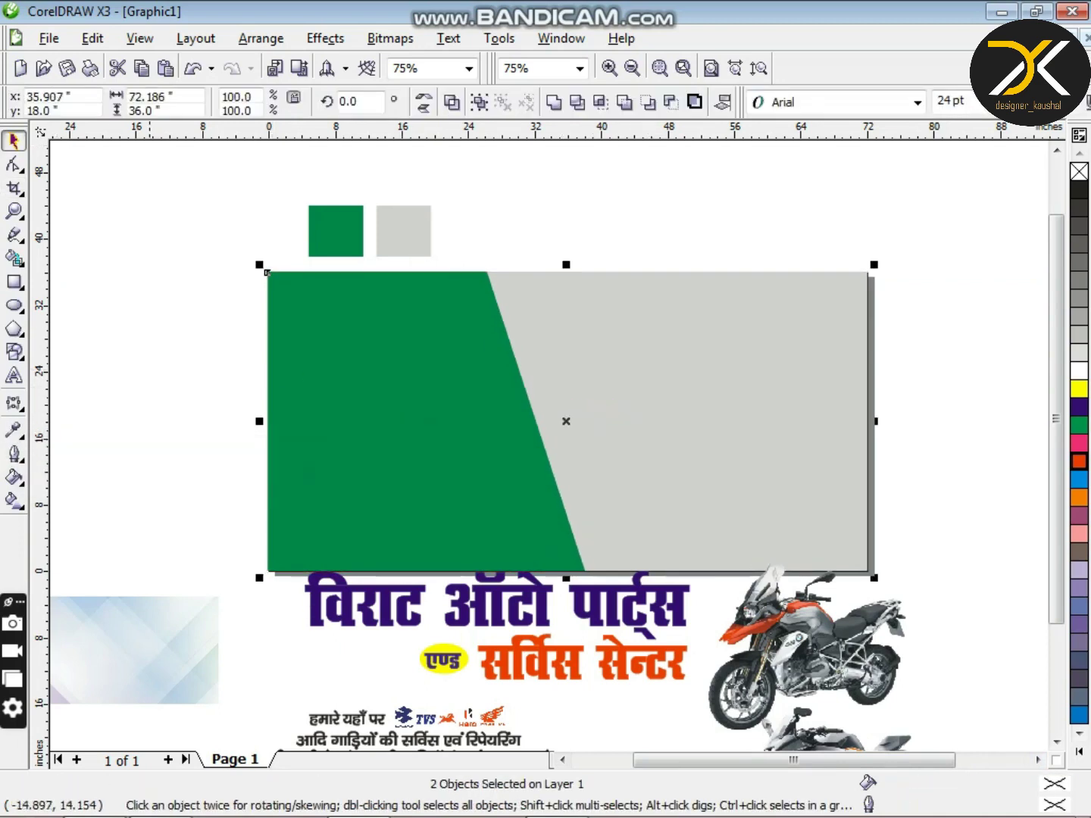
{"action": "key", "text": "ctrl+g"}
Step: Move the abstract background picture onto the page and enlarge it to about 70.4 by 33.4 inches, leaving a narrow border
{"action": "left_click_drag", "start_coordinate": [128, 651], "coordinate": [365, 337]}
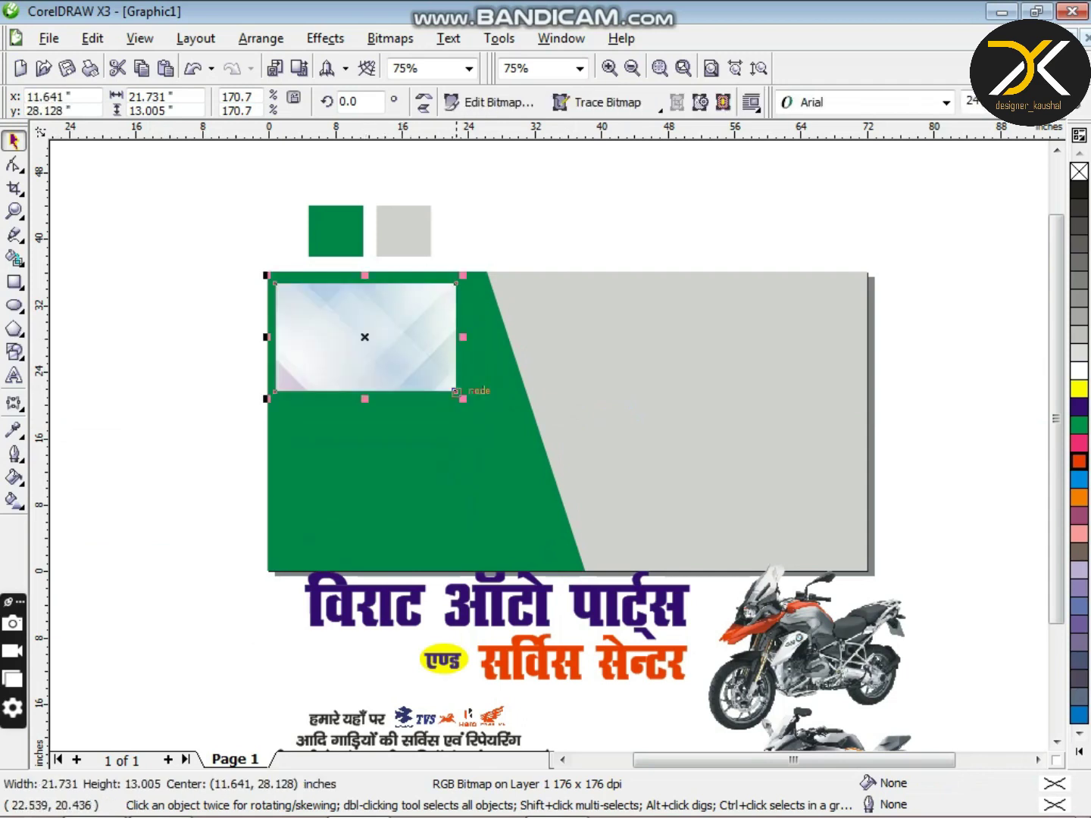
{"action": "left_click_drag", "start_coordinate": [457, 392], "coordinate": [739, 565]}
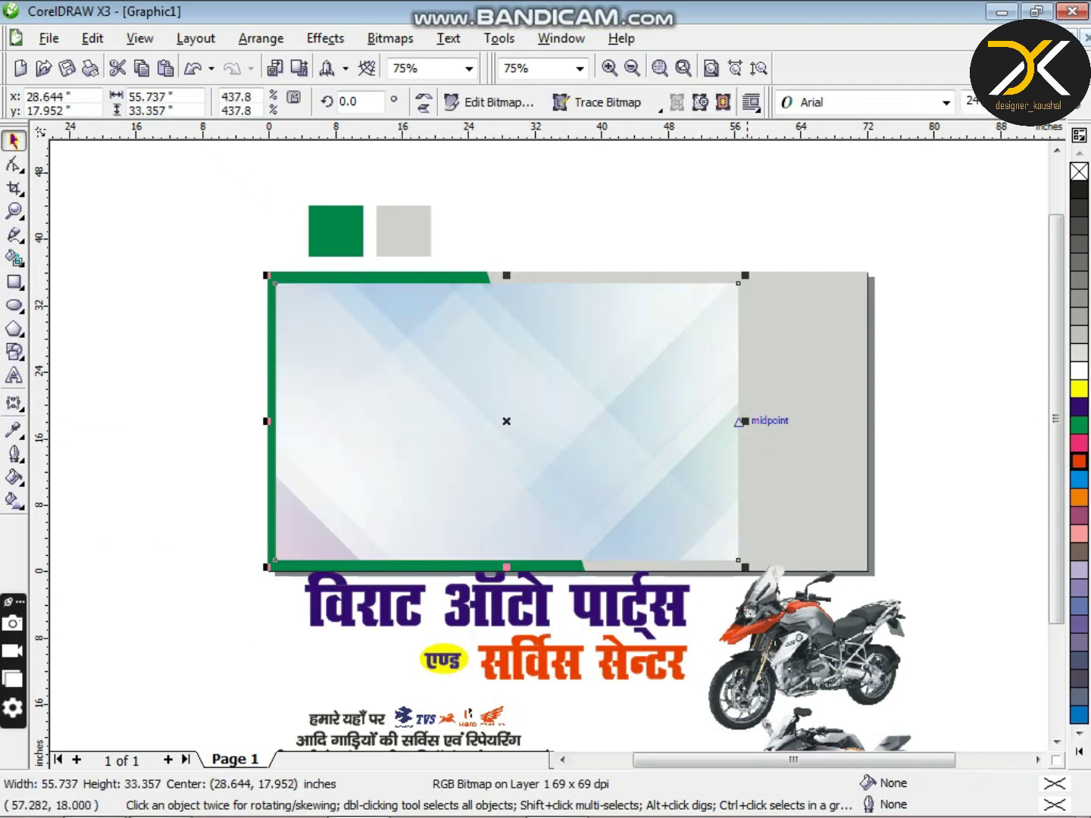
{"action": "left_click_drag", "start_coordinate": [742, 422], "coordinate": [857, 463]}
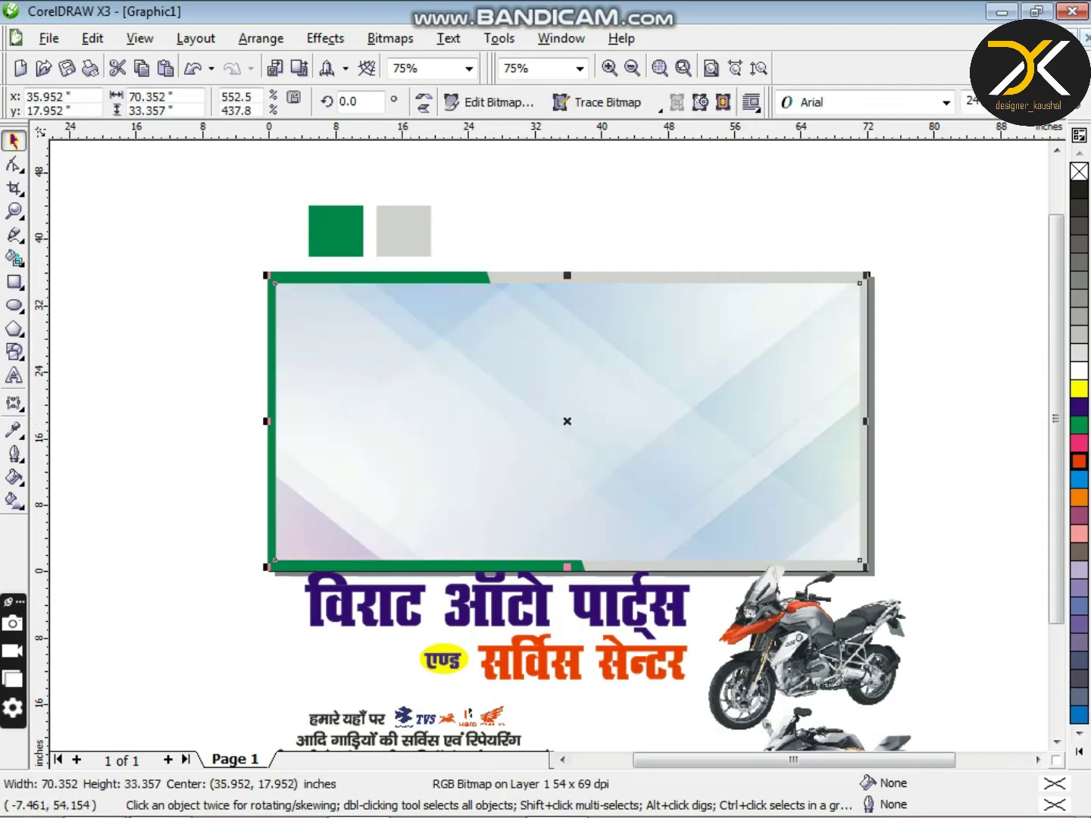
Step: Set the background picture's size to 70 inches wide and 34 inches high
{"action": "double_click", "coordinate": [153, 96]}
{"action": "type", "text": "70"}
{"action": "key", "text": "Tab"}
{"action": "type", "text": "34"}
{"action": "key", "text": "Return"}
{"action": "left_click_drag", "start_coordinate": [529, 306], "coordinate": [524, 376]}
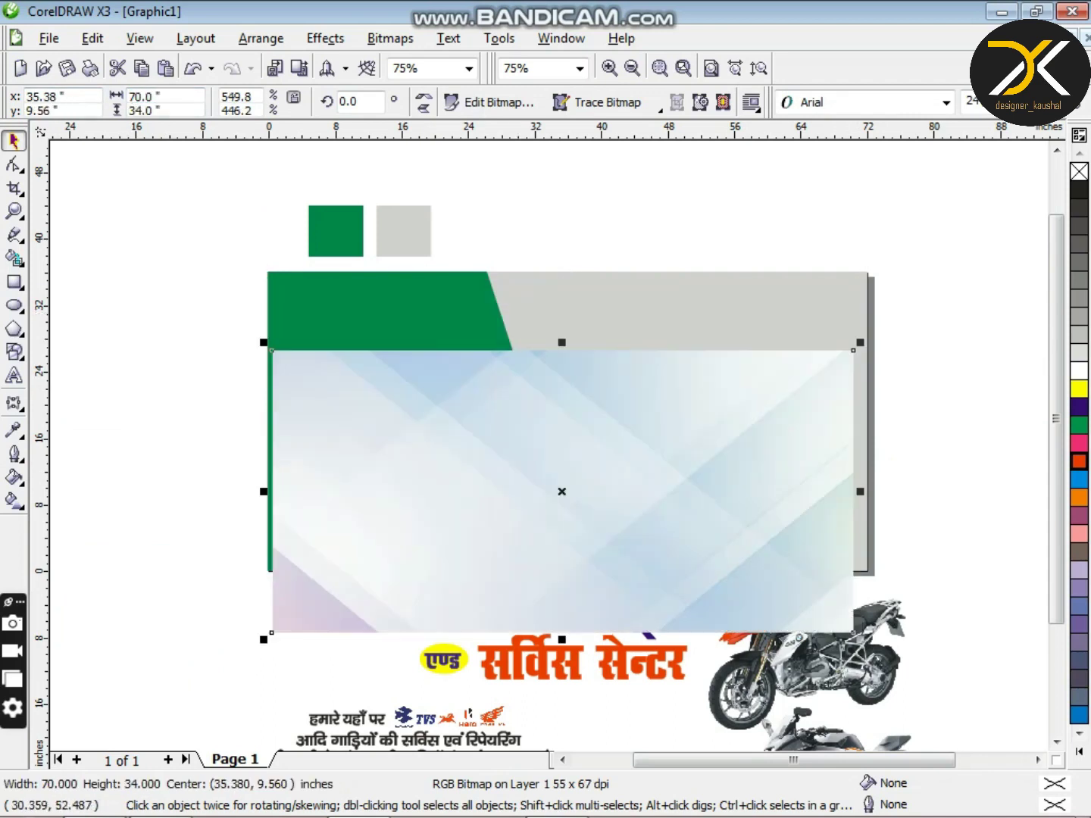
{"action": "left_click", "coordinate": [325, 38]}
{"action": "left_click", "coordinate": [147, 245]}
{"action": "key", "text": "ctrl+z"}
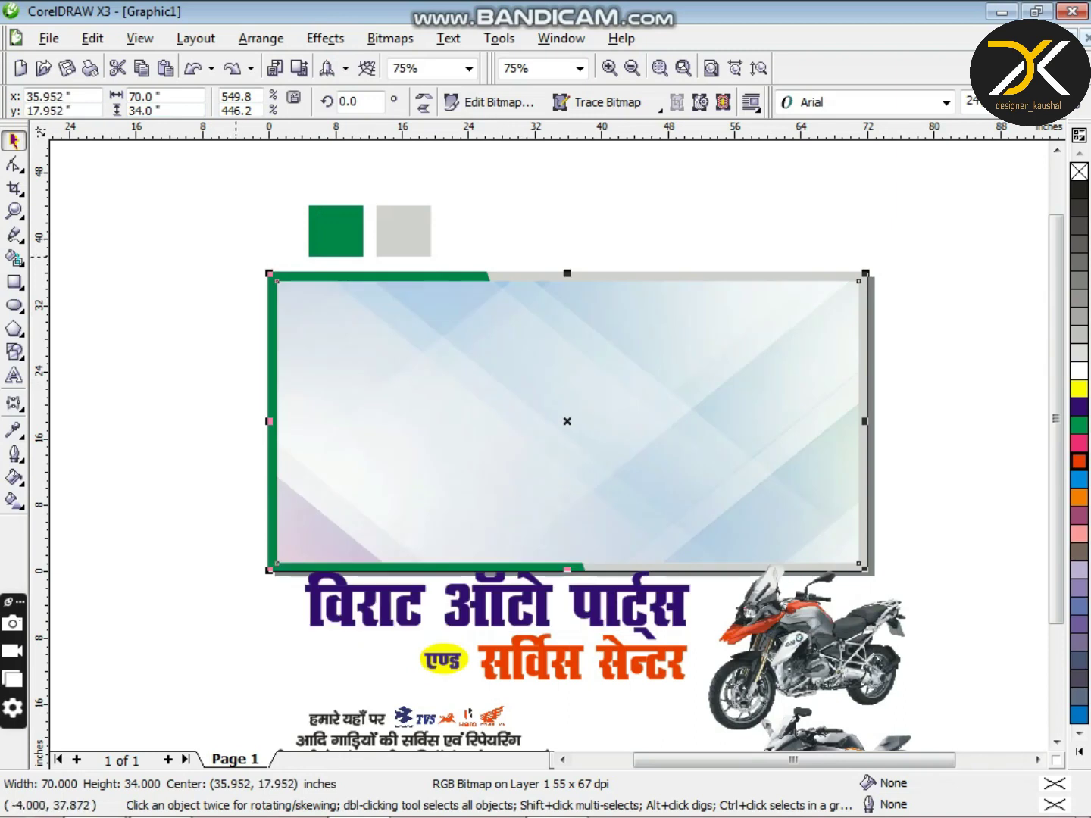
{"action": "left_click_drag", "start_coordinate": [236, 256], "coordinate": [921, 489]}
{"action": "left_click", "coordinate": [768, 477]}
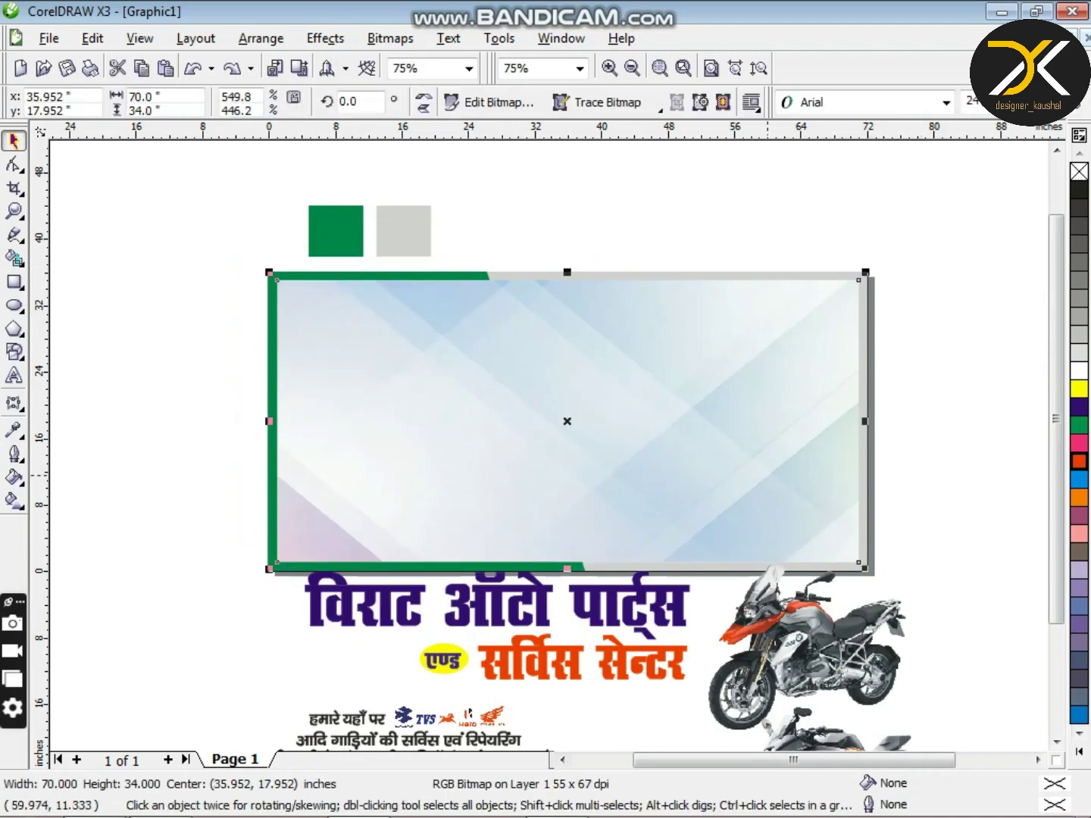
{"action": "key", "text": "Escape"}
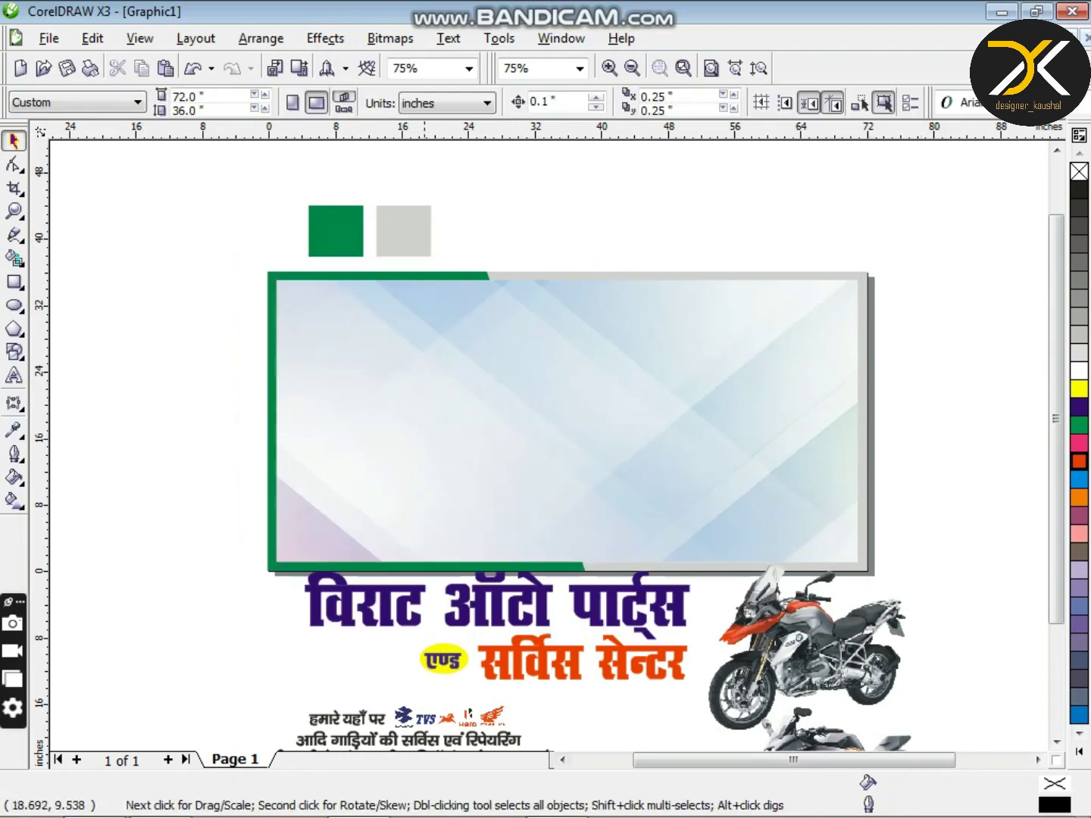
Step: Move all the sign text, brand logos and motorcycle pictures farther down, clear of the page
{"action": "left_click_drag", "start_coordinate": [190, 507], "coordinate": [940, 731]}
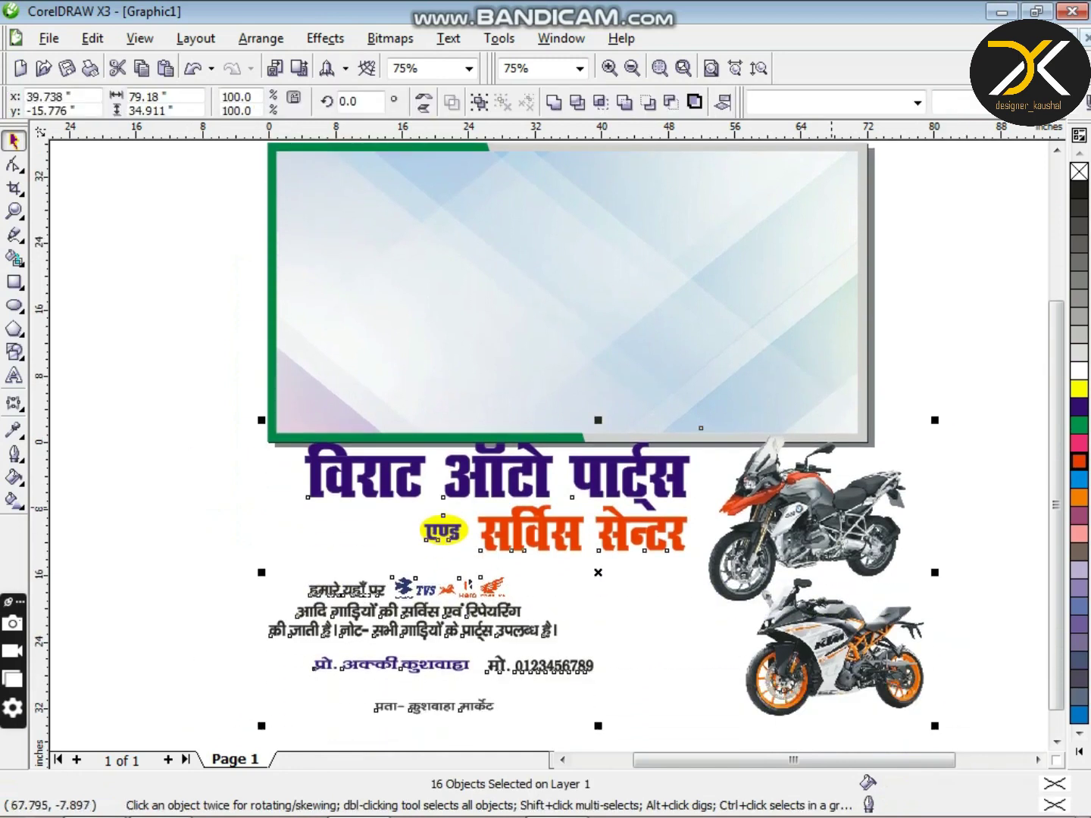
{"action": "left_click_drag", "start_coordinate": [834, 509], "coordinate": [828, 625]}
{"action": "left_click", "coordinate": [906, 508]}
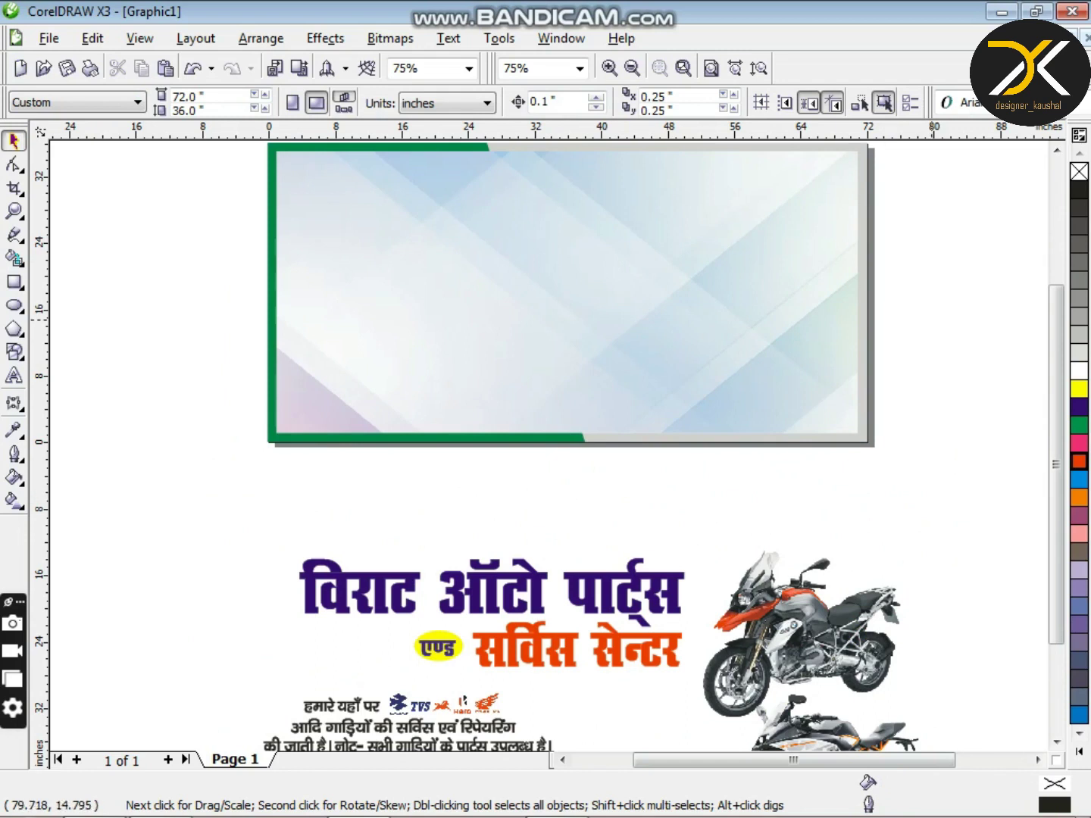
Step: Draw three open two-segment angled lines across the page's upper-right corner with the Pen tool
{"action": "scroll", "coordinate": [865, 178], "scroll_direction": "up", "scroll_amount": 1}
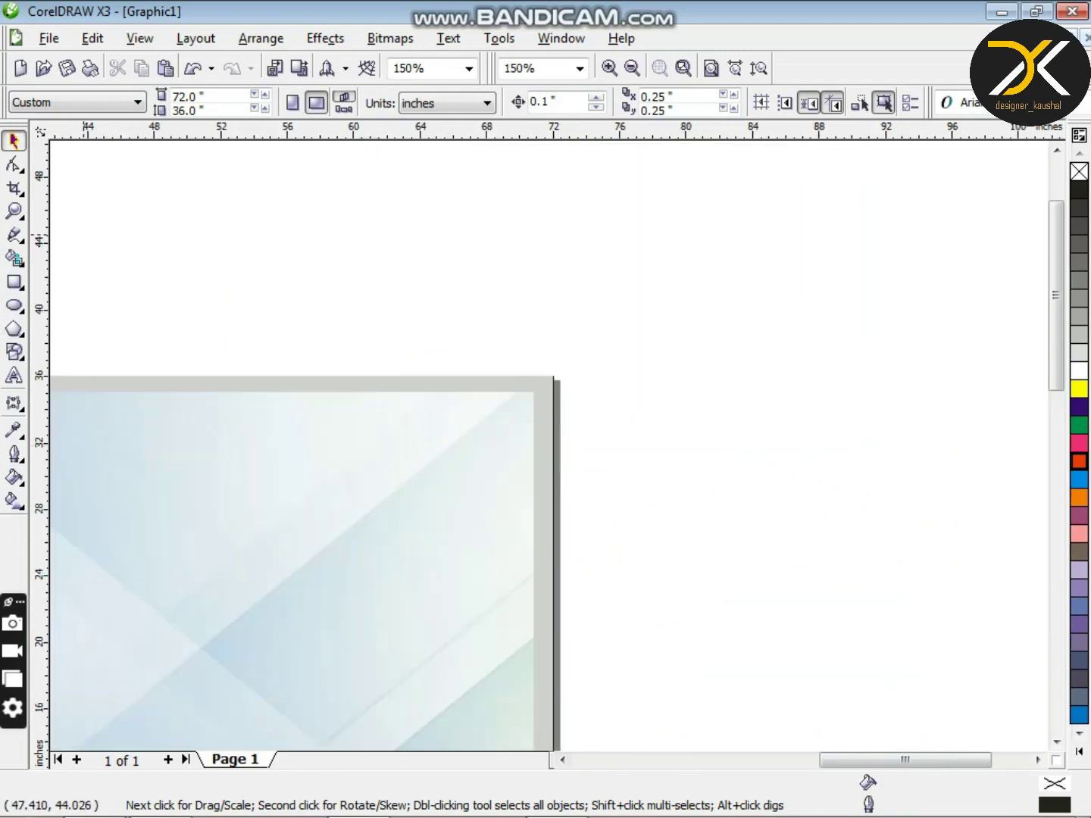
{"action": "left_click", "coordinate": [13, 235]}
{"action": "left_click", "coordinate": [127, 246]}
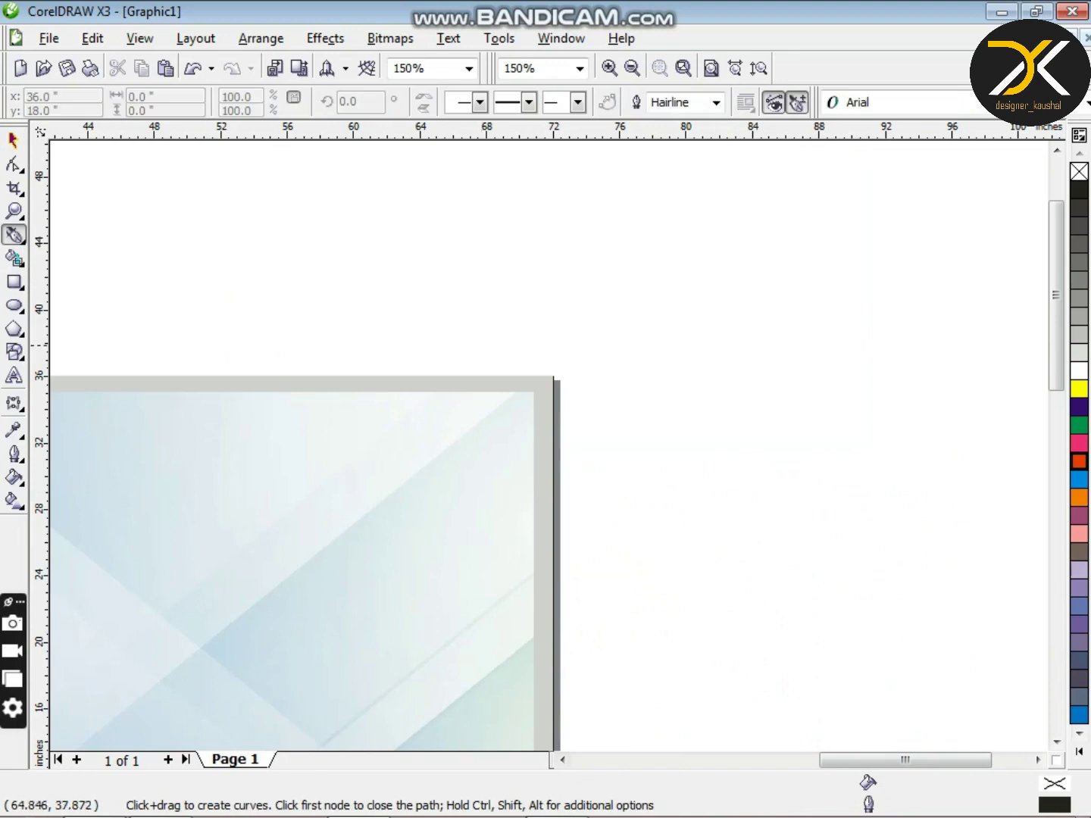
{"action": "left_click", "coordinate": [433, 336]}
{"action": "left_click", "coordinate": [414, 448]}
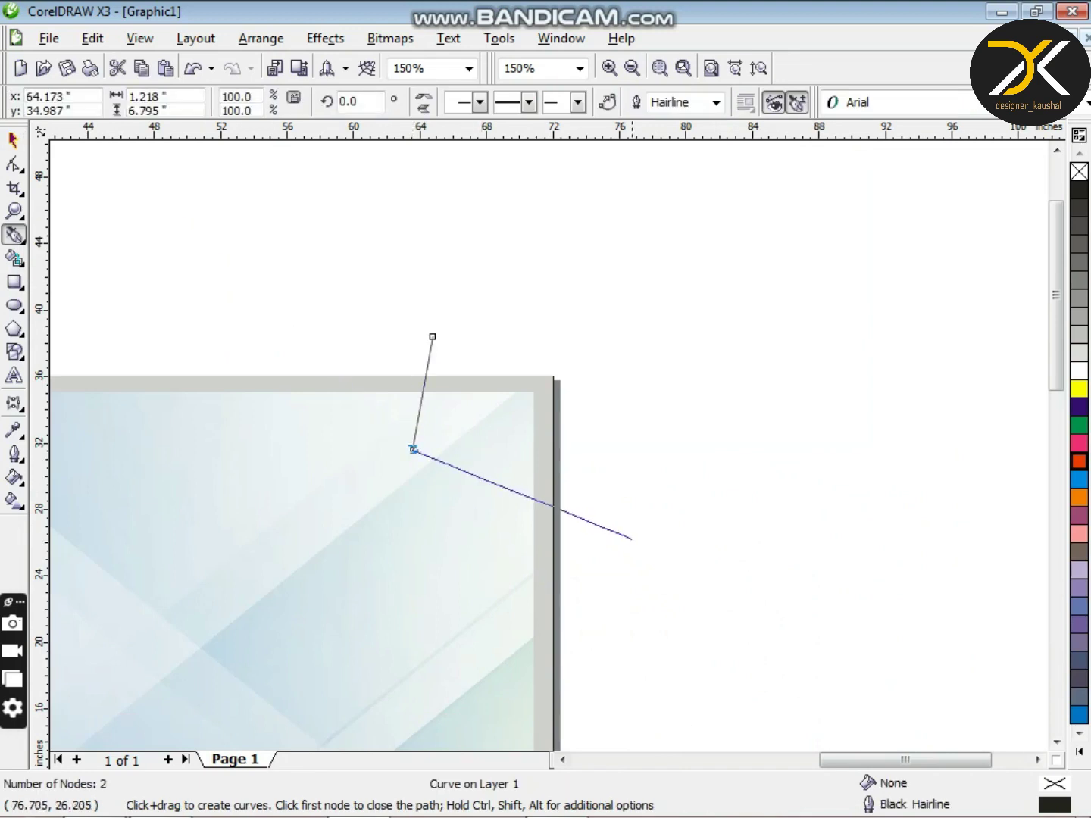
{"action": "double_click", "coordinate": [635, 540]}
{"action": "left_click", "coordinate": [462, 333]}
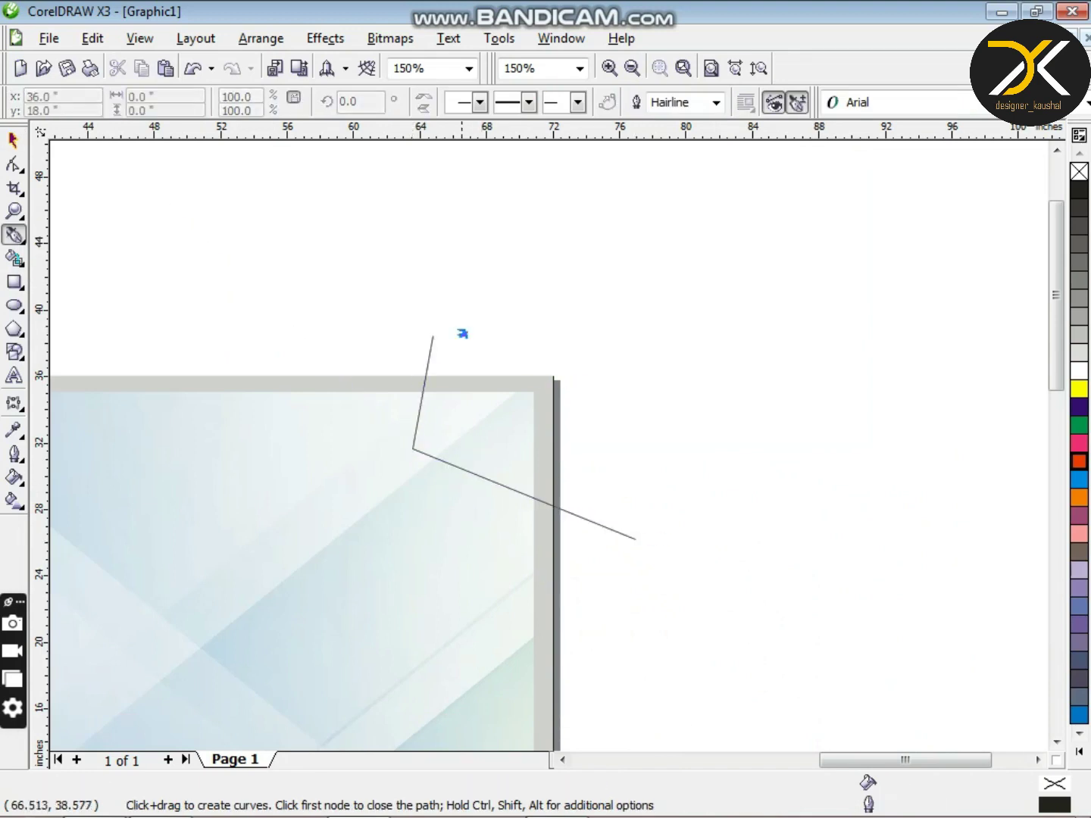
{"action": "left_click", "coordinate": [449, 416]}
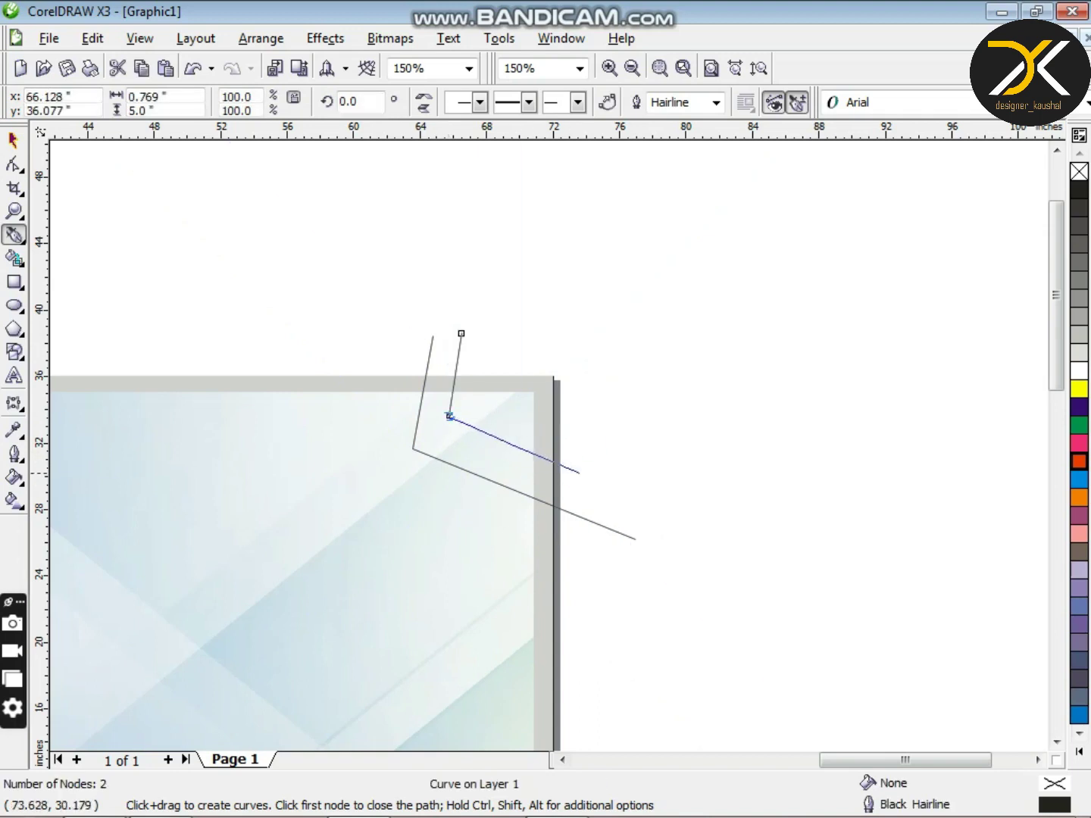
{"action": "double_click", "coordinate": [592, 487]}
{"action": "left_click", "coordinate": [529, 330]}
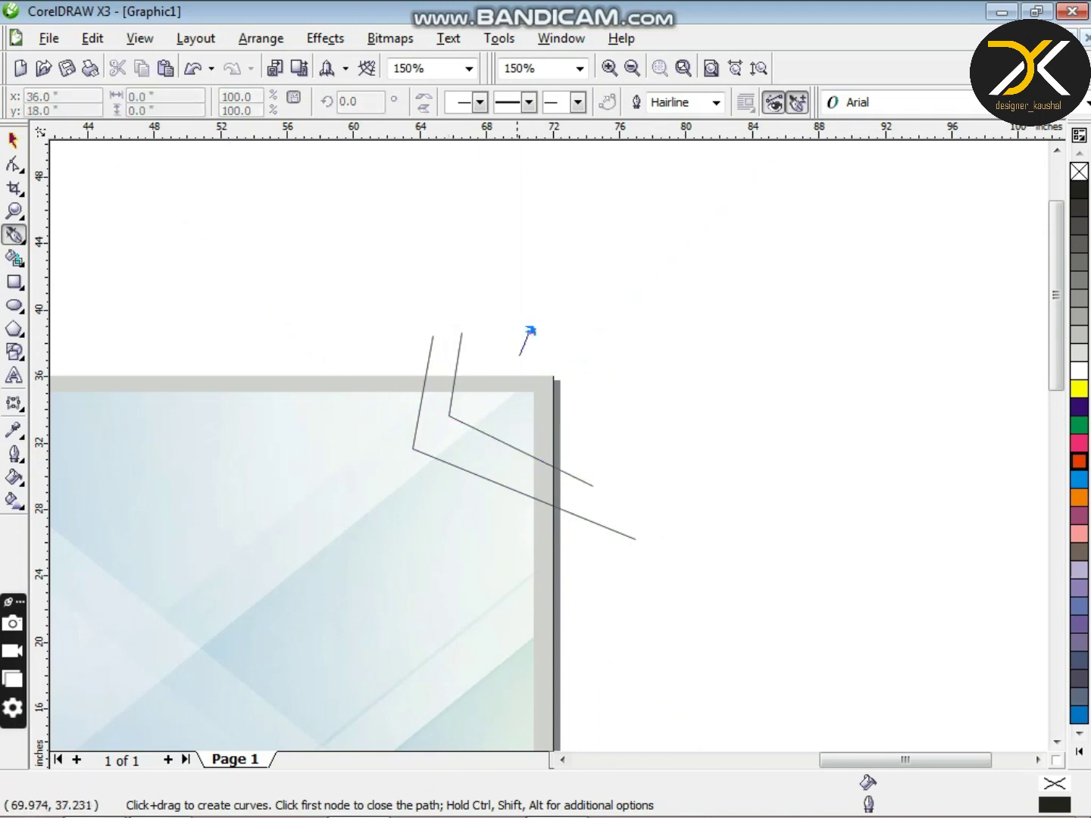
{"action": "left_click", "coordinate": [483, 408]}
{"action": "double_click", "coordinate": [607, 470]}
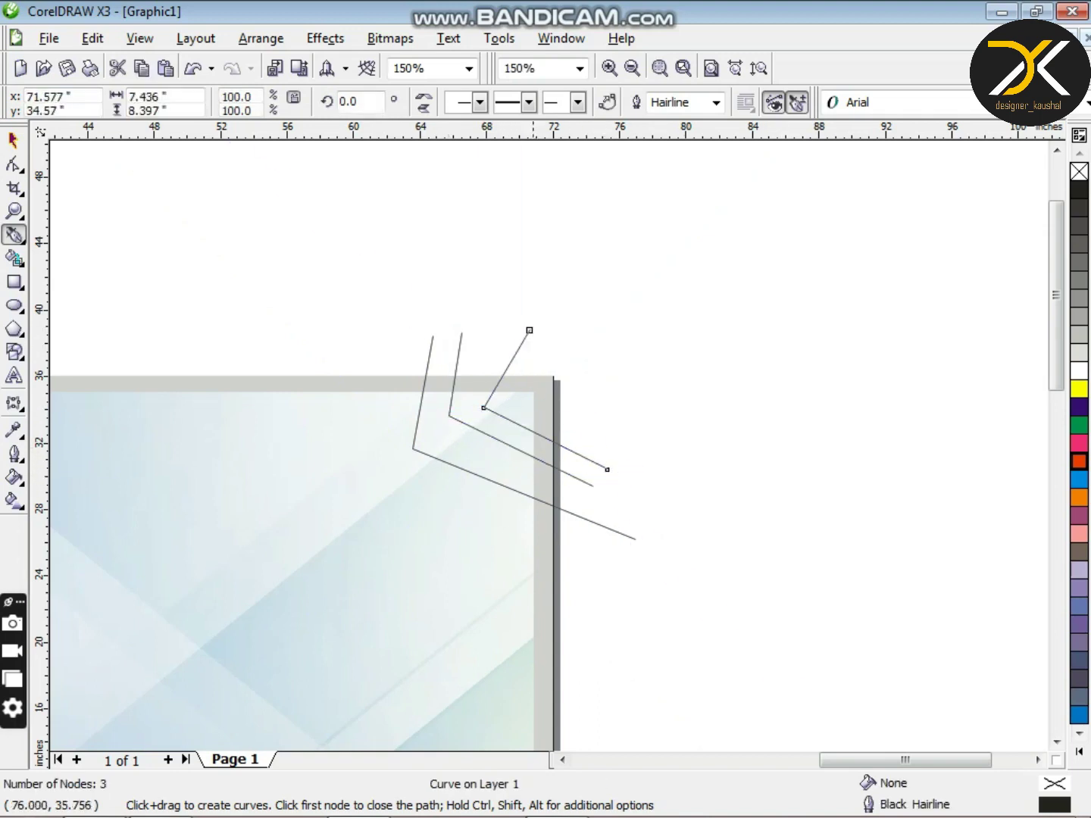
Step: Fill the band between the two outer angled lines and the small corner area inside the inner one with Desert Blue using Smart Fill
{"action": "left_click", "coordinate": [14, 258]}
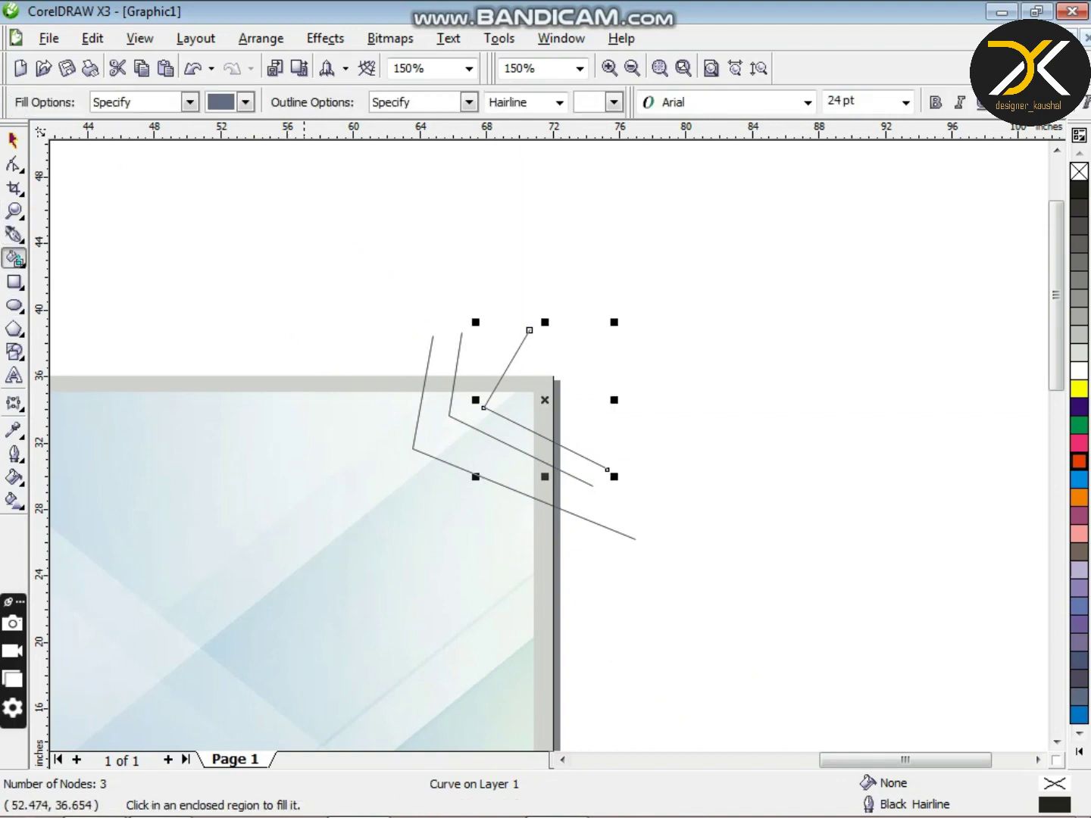
{"action": "left_click", "coordinate": [470, 447]}
{"action": "left_click", "coordinate": [512, 412]}
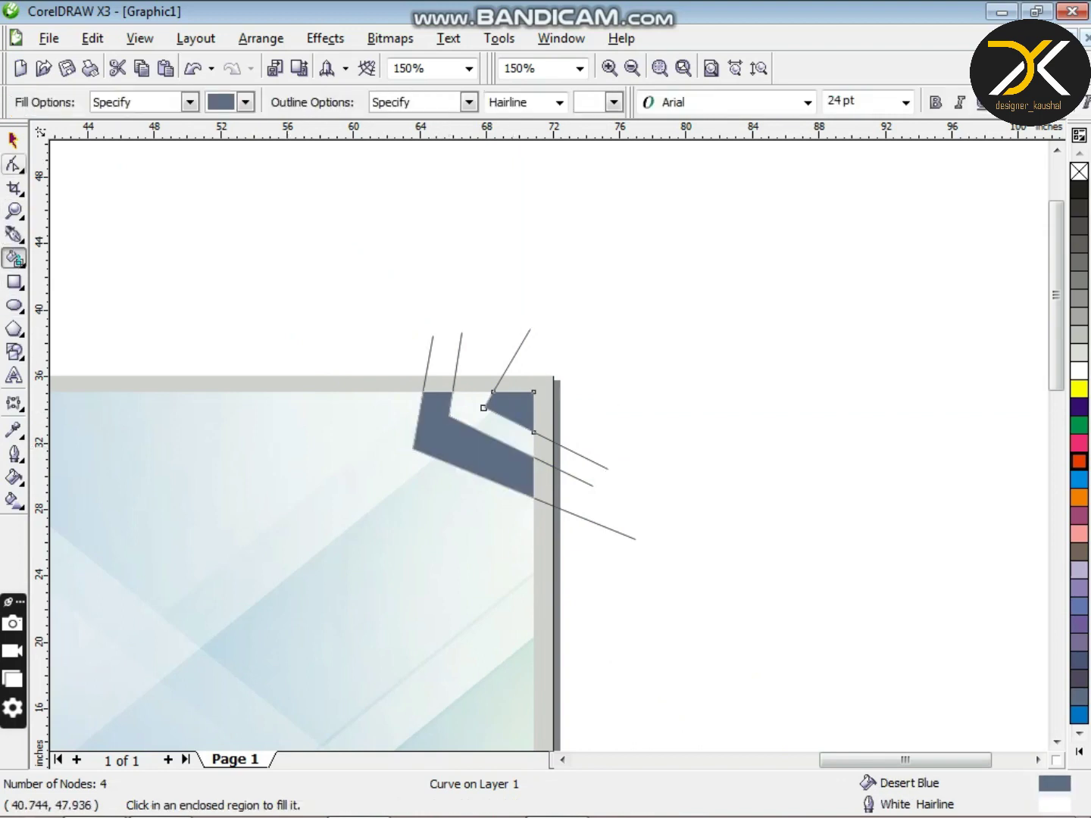
Step: Delete the three angled construction lines around the blue corner shapes
{"action": "left_click", "coordinate": [13, 141]}
{"action": "left_click", "coordinate": [508, 365]}
{"action": "key", "text": "Delete"}
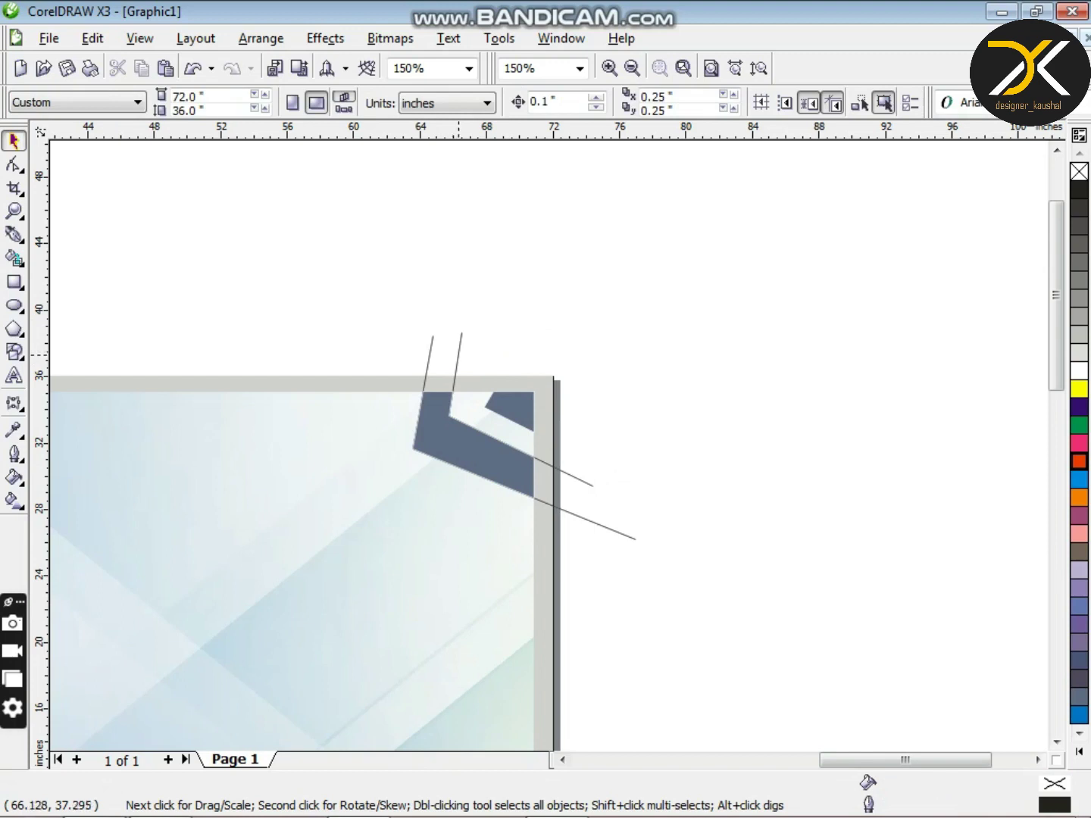
{"action": "left_click", "coordinate": [459, 355]}
{"action": "key", "text": "Delete"}
{"action": "left_click", "coordinate": [431, 349]}
{"action": "key", "text": "Delete"}
Step: Recolour both blue shapes in the page's upper-right corner with the green sampled from the green swatch square above the page
{"action": "left_click_drag", "start_coordinate": [652, 307], "coordinate": [281, 558]}
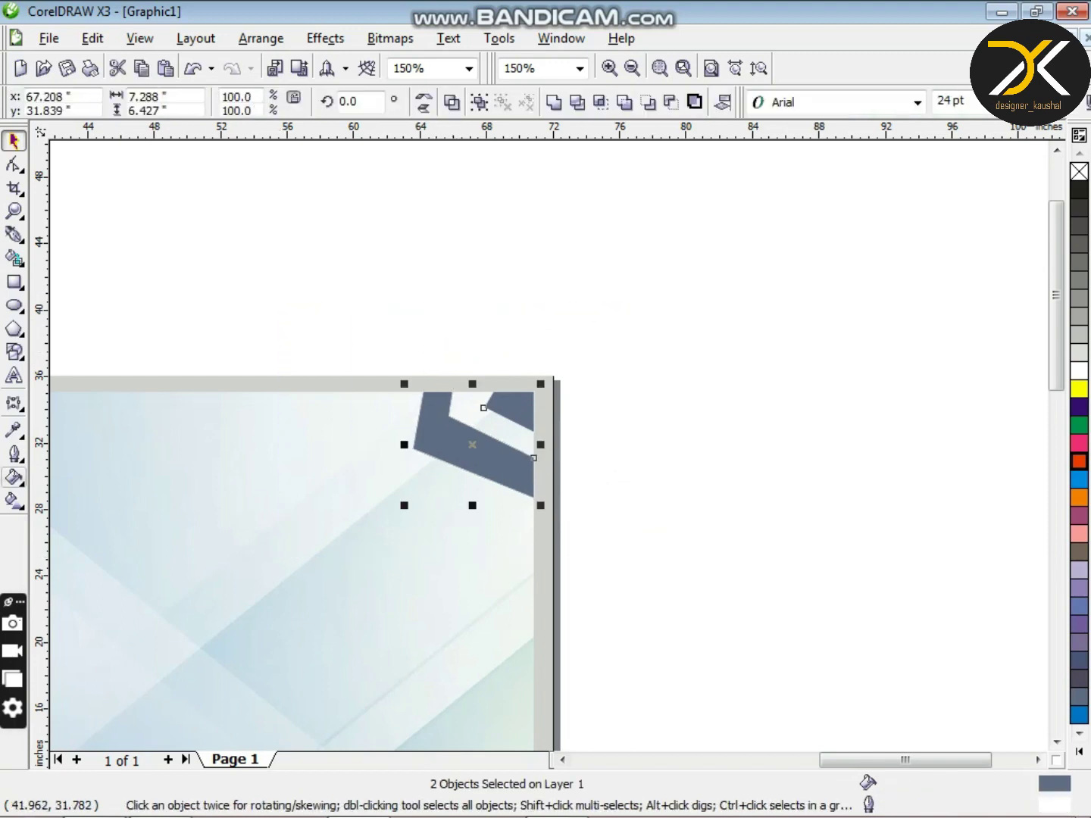
{"action": "left_click", "coordinate": [14, 454]}
{"action": "left_click", "coordinate": [13, 430]}
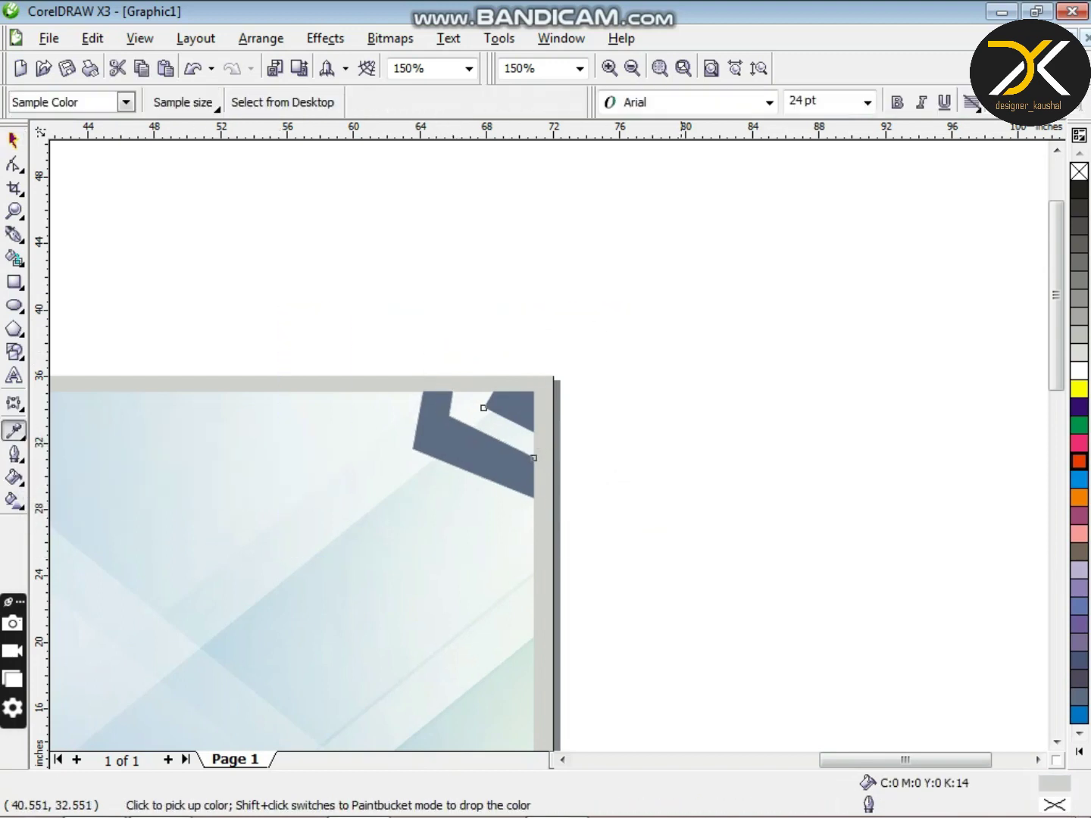
{"action": "key", "text": "F3"}
{"action": "left_click", "coordinate": [126, 395]}
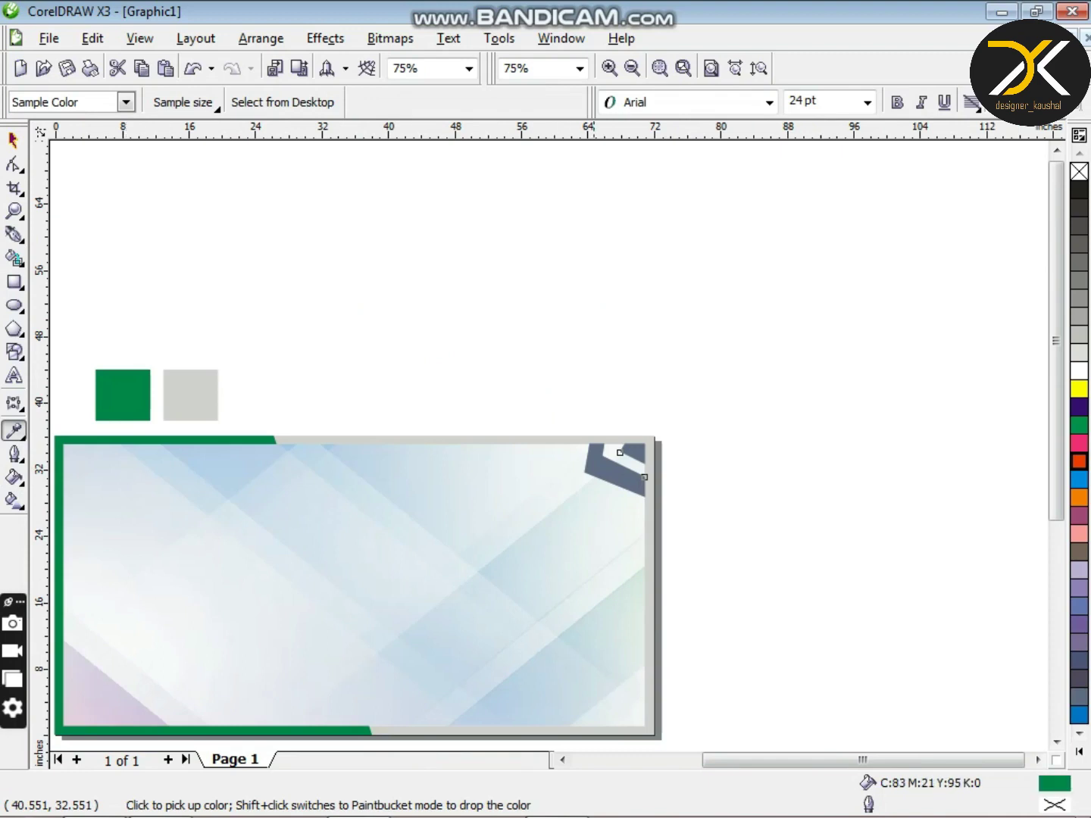
{"action": "scroll", "coordinate": [597, 464], "scroll_direction": "up", "scroll_amount": 3}
{"action": "left_click", "coordinate": [825, 603], "text": "shift"}
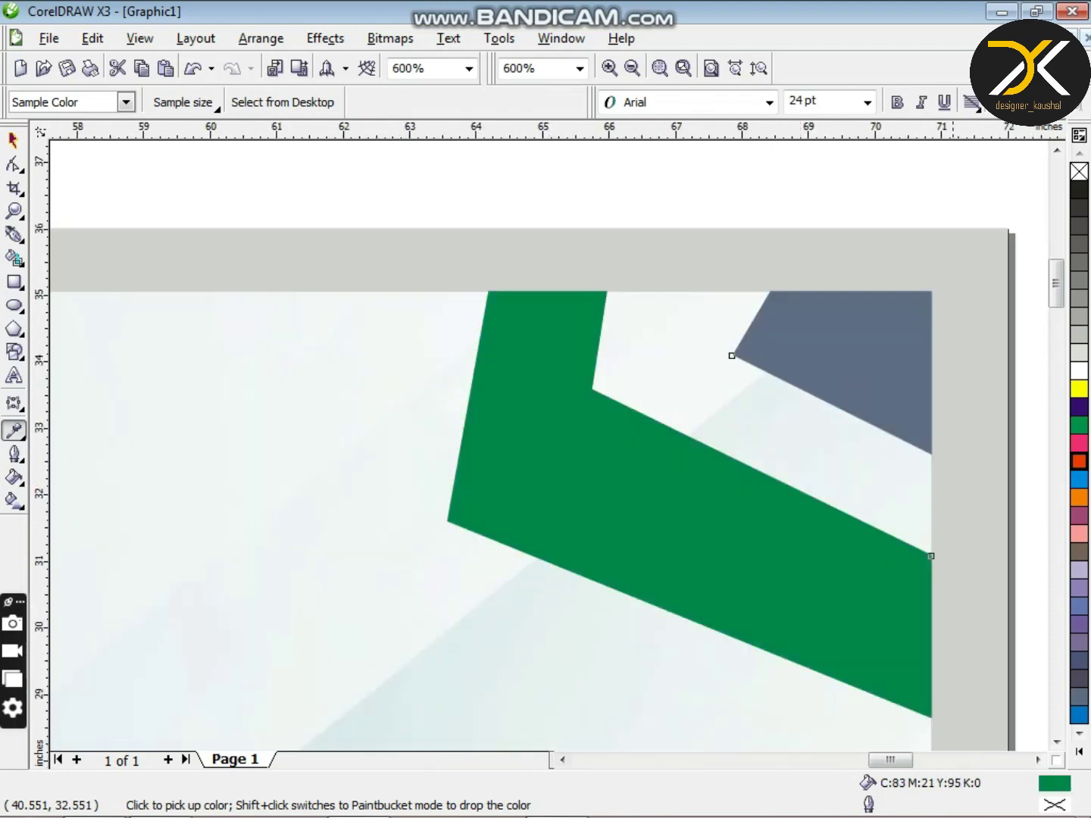
{"action": "left_click", "coordinate": [855, 371], "text": "shift"}
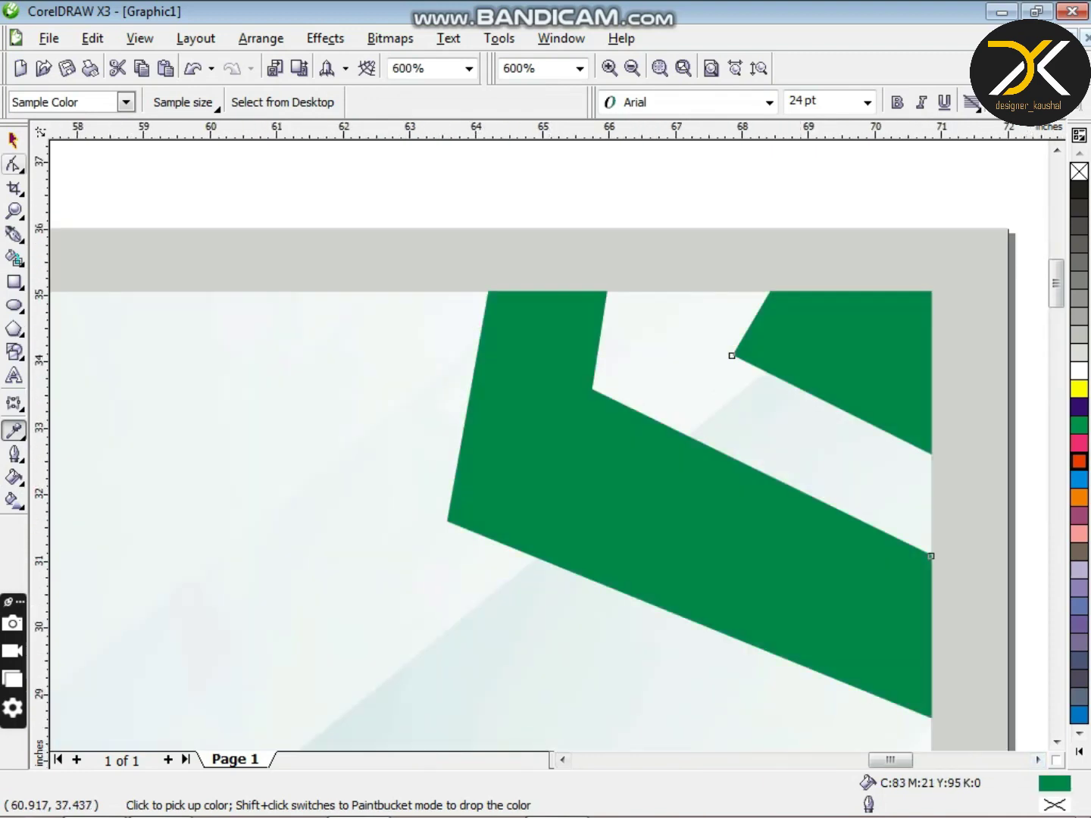
{"action": "left_click", "coordinate": [14, 141]}
{"action": "scroll", "coordinate": [649, 569], "scroll_direction": "down", "scroll_amount": 1}
{"action": "left_click", "coordinate": [424, 232]}
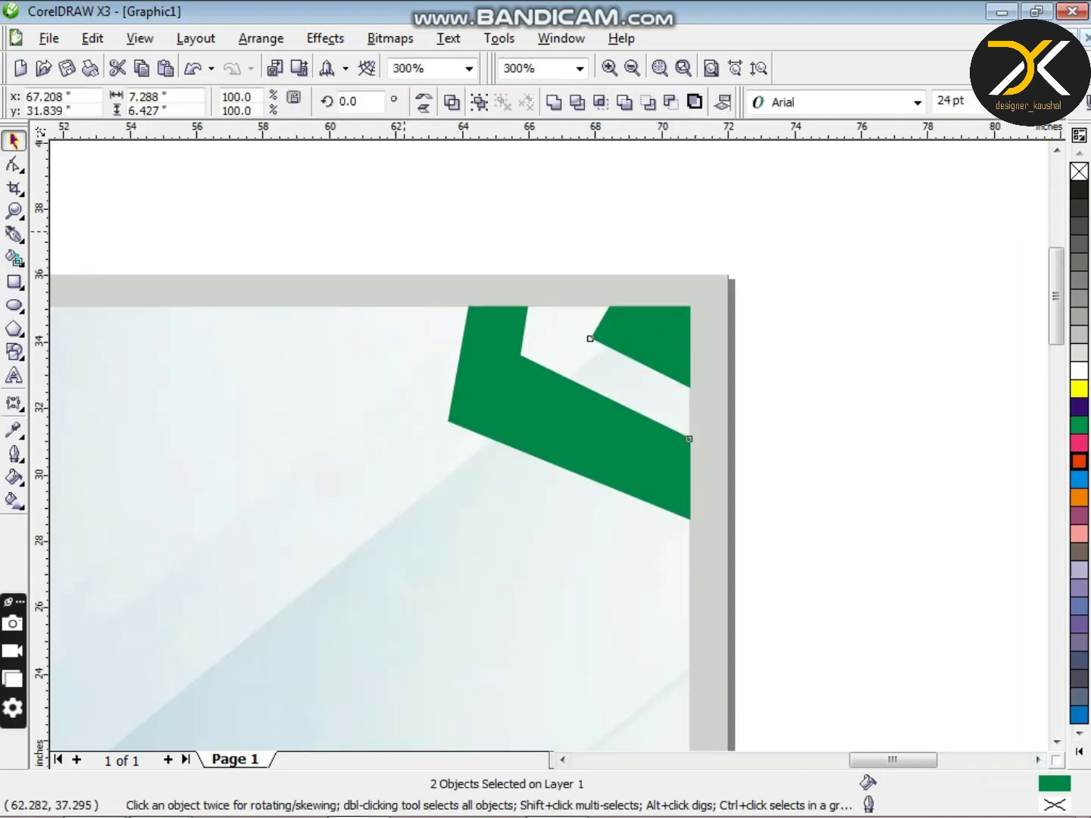
Step: Draw an open two-segment angled line about 13.75 by 11.67 inches outside the green corner band with the Pen tool, and duplicate it
{"action": "left_click", "coordinate": [15, 259]}
{"action": "left_click", "coordinate": [20, 240]}
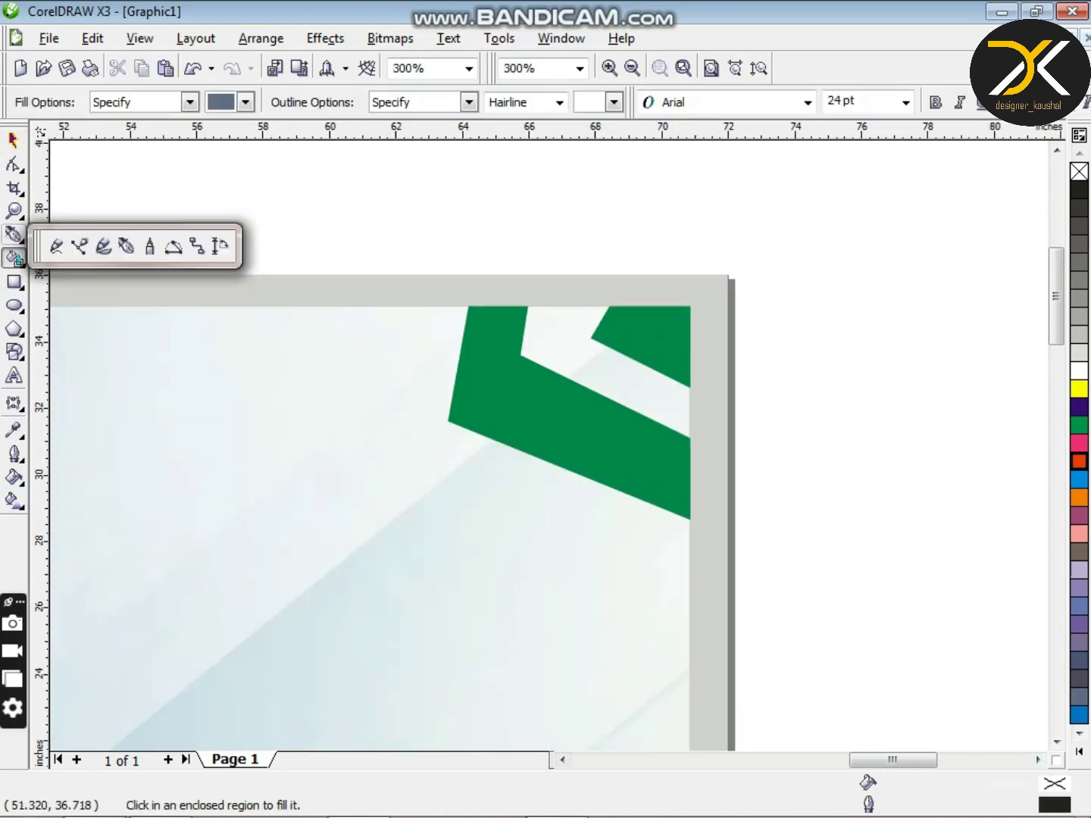
{"action": "left_click", "coordinate": [125, 245]}
{"action": "left_click", "coordinate": [448, 241]}
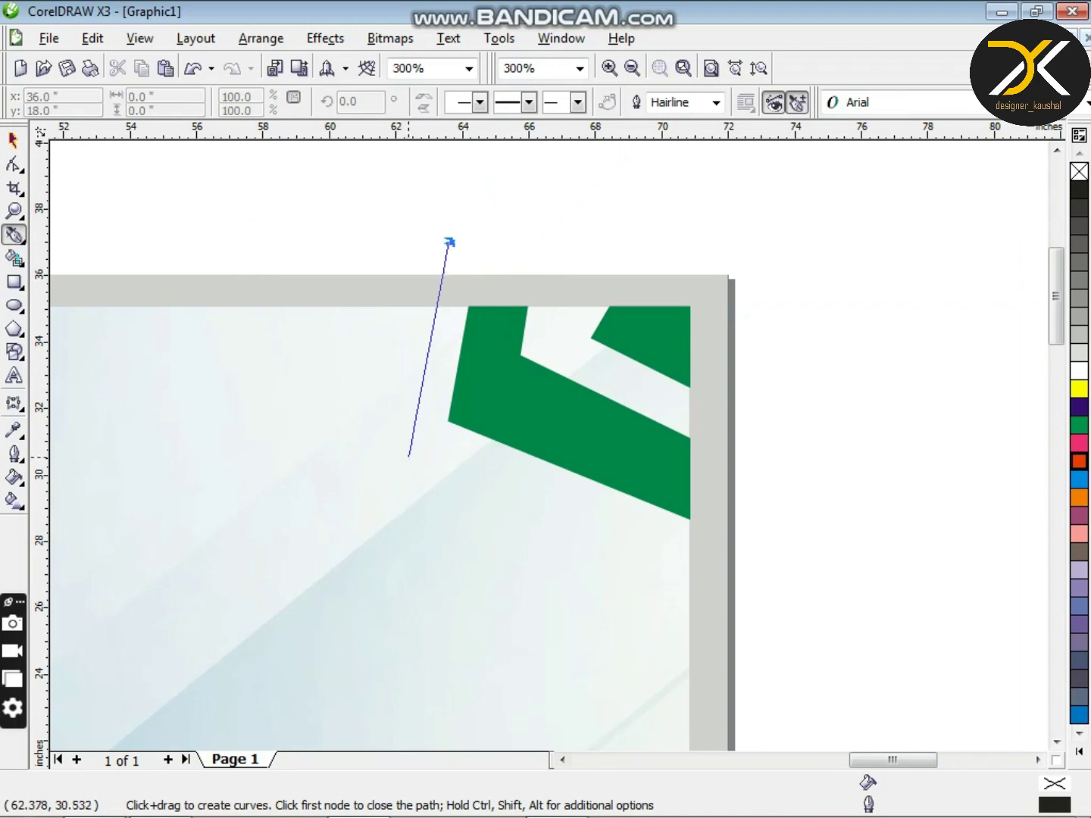
{"action": "left_click", "coordinate": [414, 426]}
{"action": "left_click", "coordinate": [872, 629]}
{"action": "key", "text": "space"}
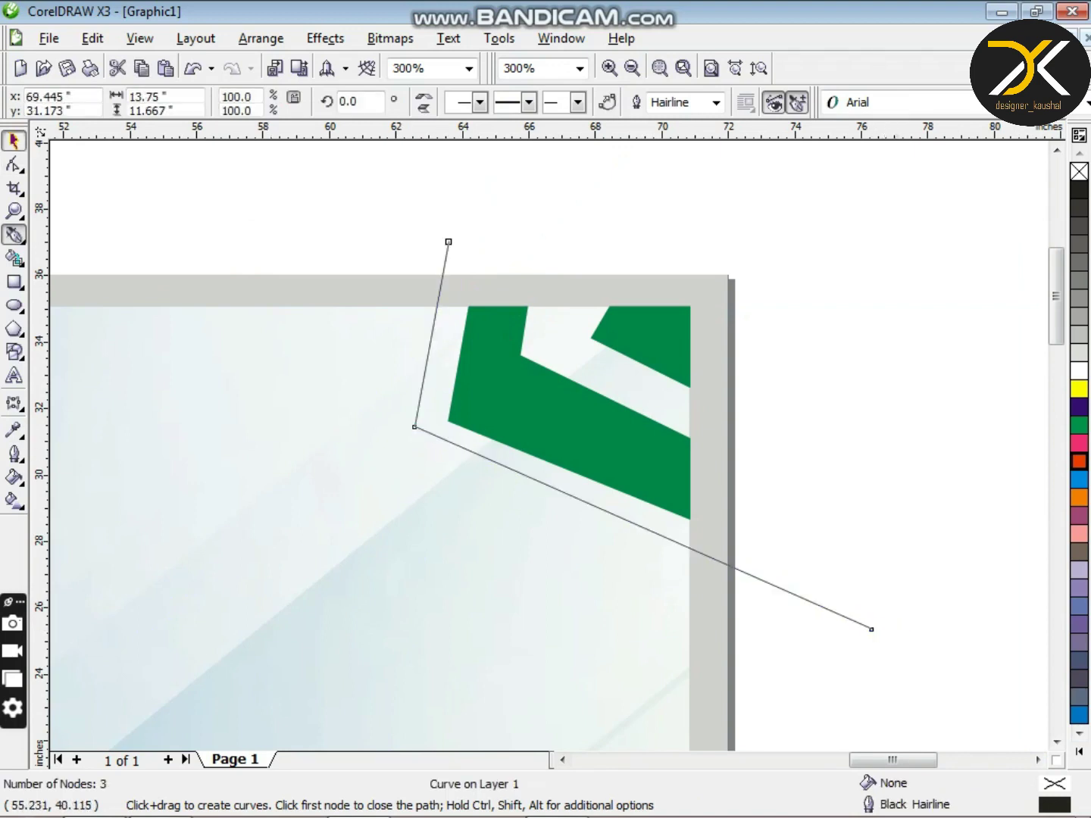
{"action": "key", "text": "ctrl+d"}
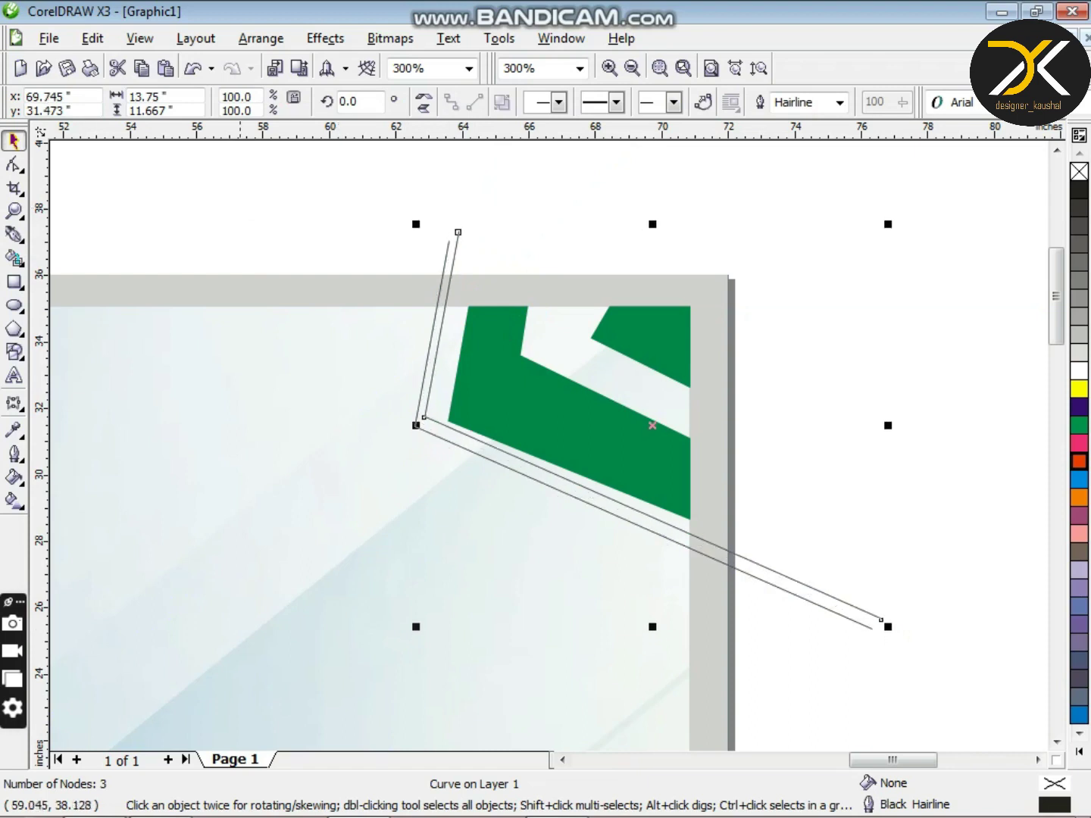
Step: Fill the narrow strip between the two parallel angled lines with Desert Blue using Smart Fill
{"action": "left_click", "coordinate": [13, 258]}
{"action": "left_click", "coordinate": [431, 340]}
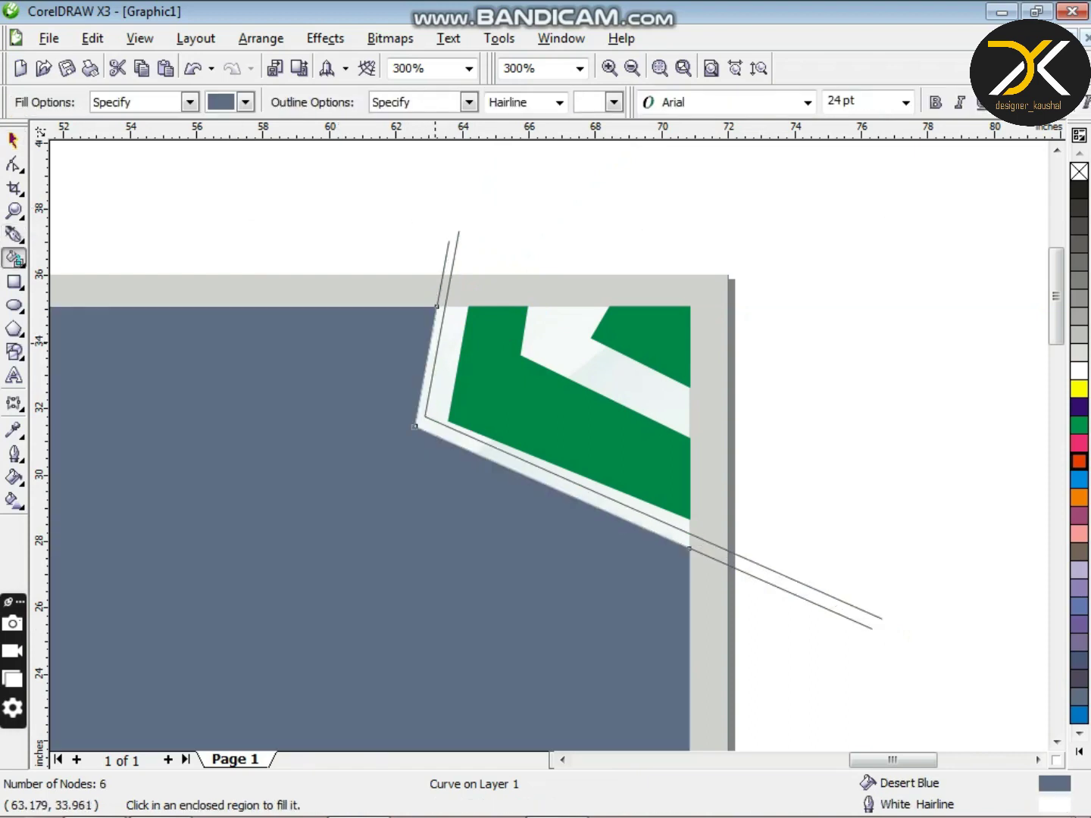
{"action": "key", "text": "ctrl+z"}
{"action": "left_click", "coordinate": [437, 344]}
Step: Delete the two angled construction lines around the thin blue strip
{"action": "left_click", "coordinate": [13, 140]}
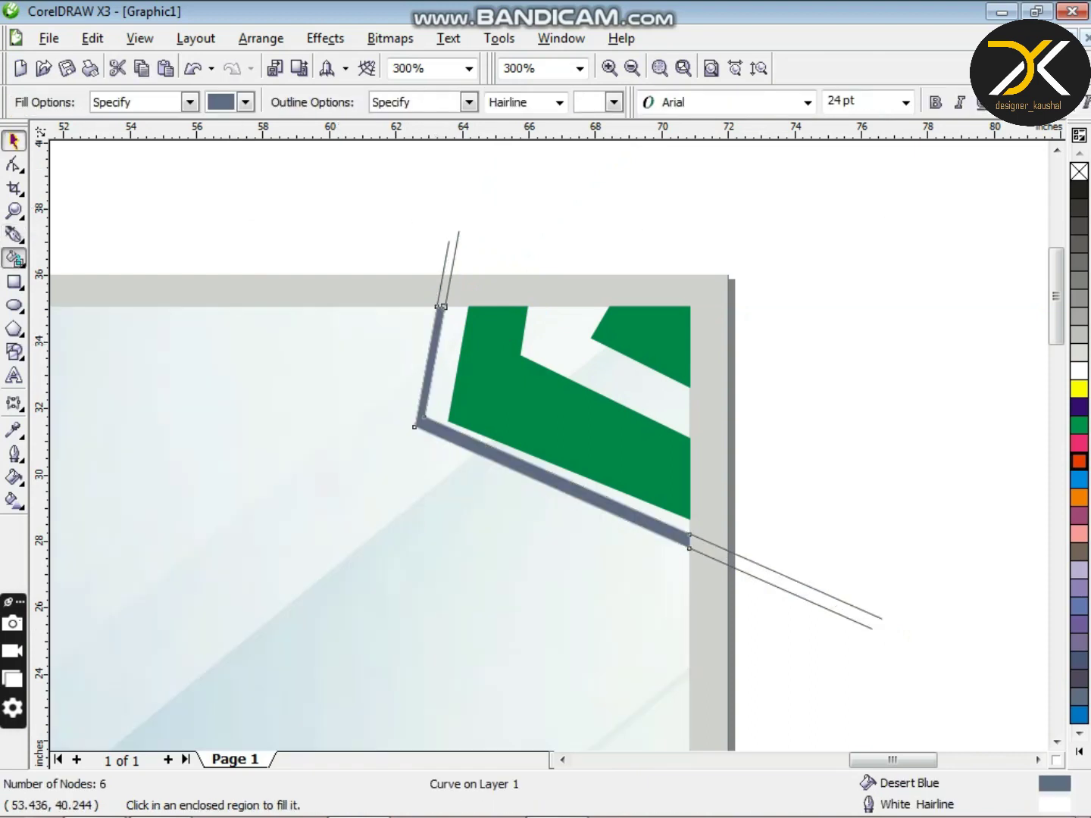
{"action": "left_click", "coordinate": [444, 264]}
{"action": "key", "text": "Delete"}
{"action": "left_click", "coordinate": [454, 262]}
{"action": "key", "text": "Delete"}
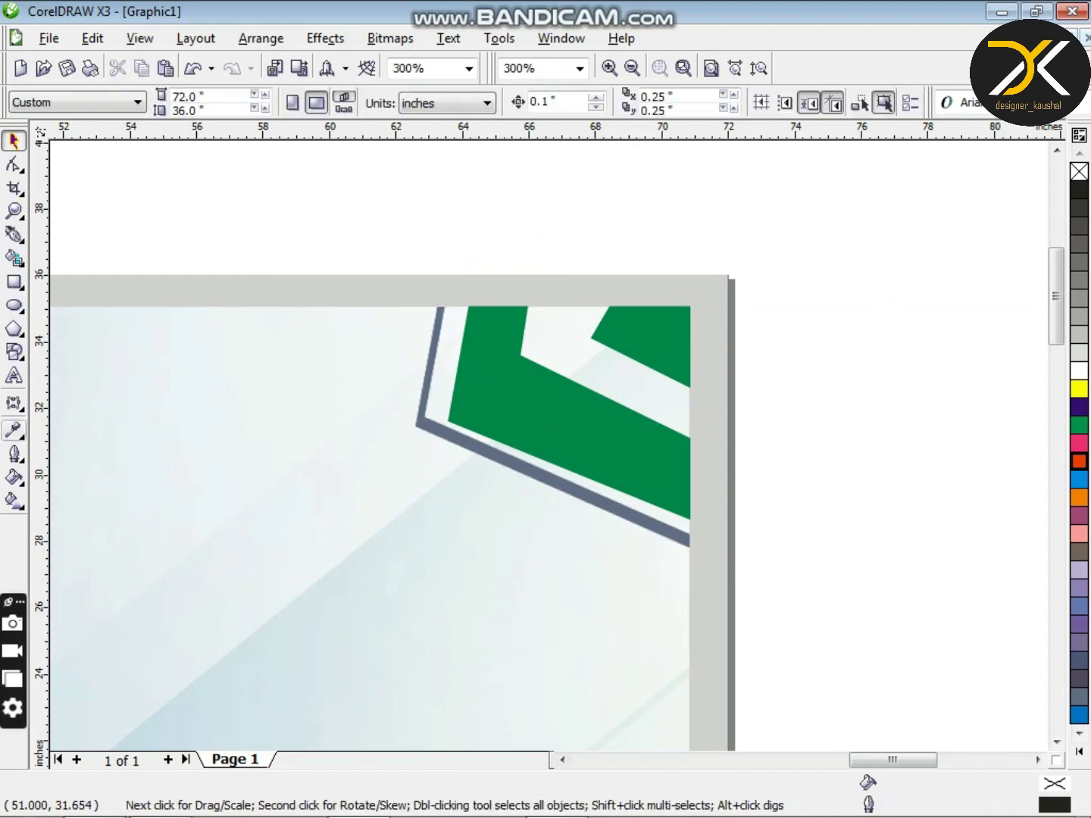
Step: Recolour the thin blue corner strip with the sampled green
{"action": "left_click", "coordinate": [14, 430]}
{"action": "left_click", "coordinate": [663, 531]}
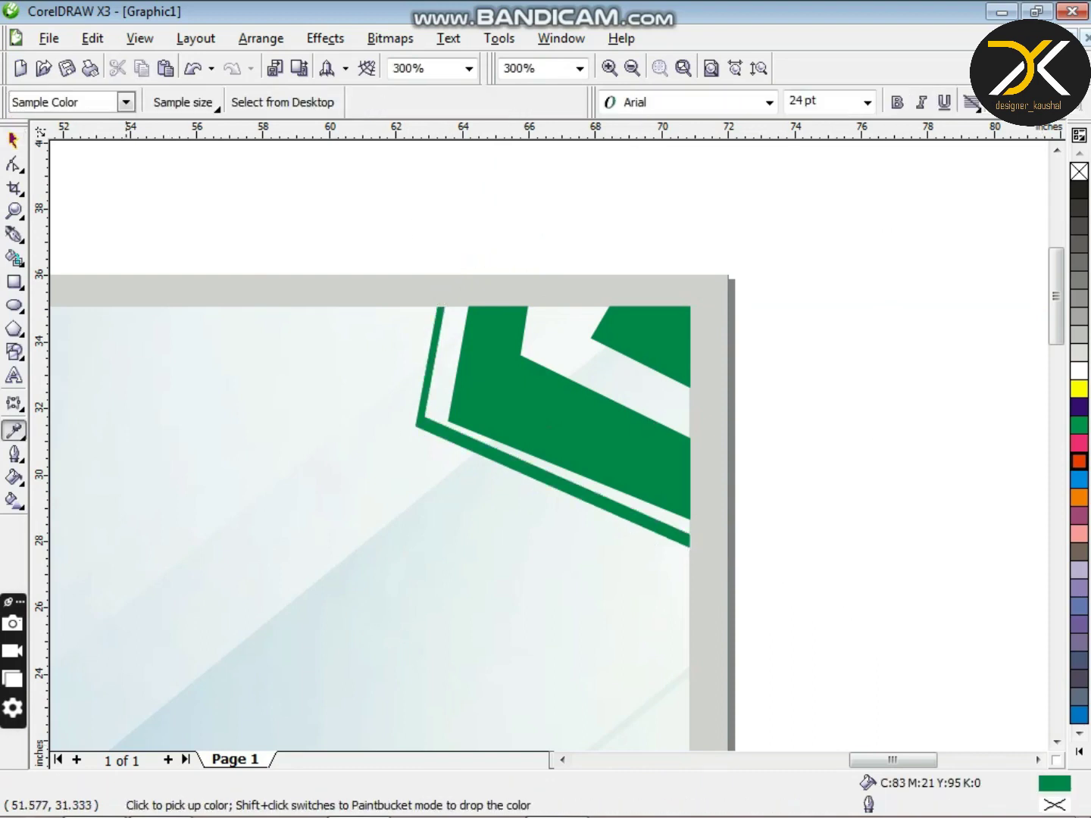
{"action": "left_click", "coordinate": [13, 140]}
Step: Try to reshape the thin green strip's outer corner by moving its nodes, and undo the node edits
{"action": "left_click", "coordinate": [424, 421]}
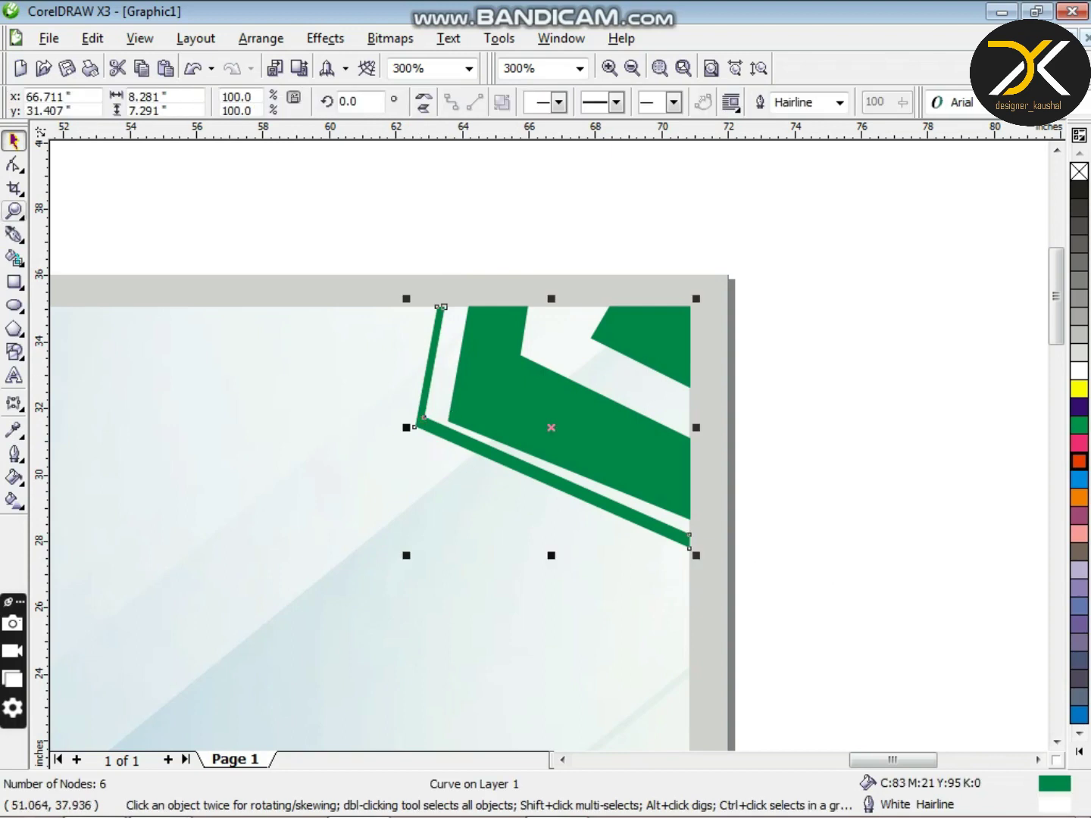
{"action": "left_click", "coordinate": [13, 165]}
{"action": "left_click_drag", "start_coordinate": [416, 427], "coordinate": [449, 435]}
{"action": "double_click", "coordinate": [438, 423]}
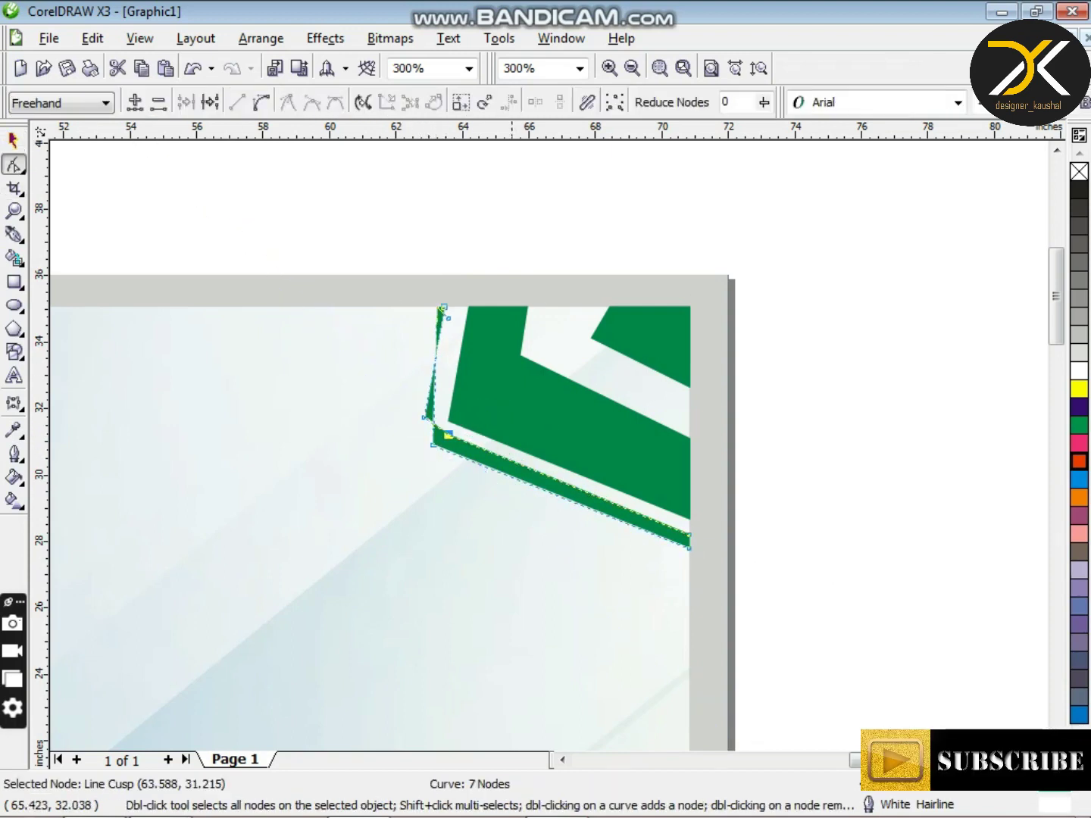
{"action": "left_click", "coordinate": [13, 141]}
{"action": "left_click", "coordinate": [290, 173]}
{"action": "key", "text": "ctrl+z"}
{"action": "key", "text": "ctrl+z"}
{"action": "key", "text": "ctrl+z"}
{"action": "left_click", "coordinate": [386, 224]}
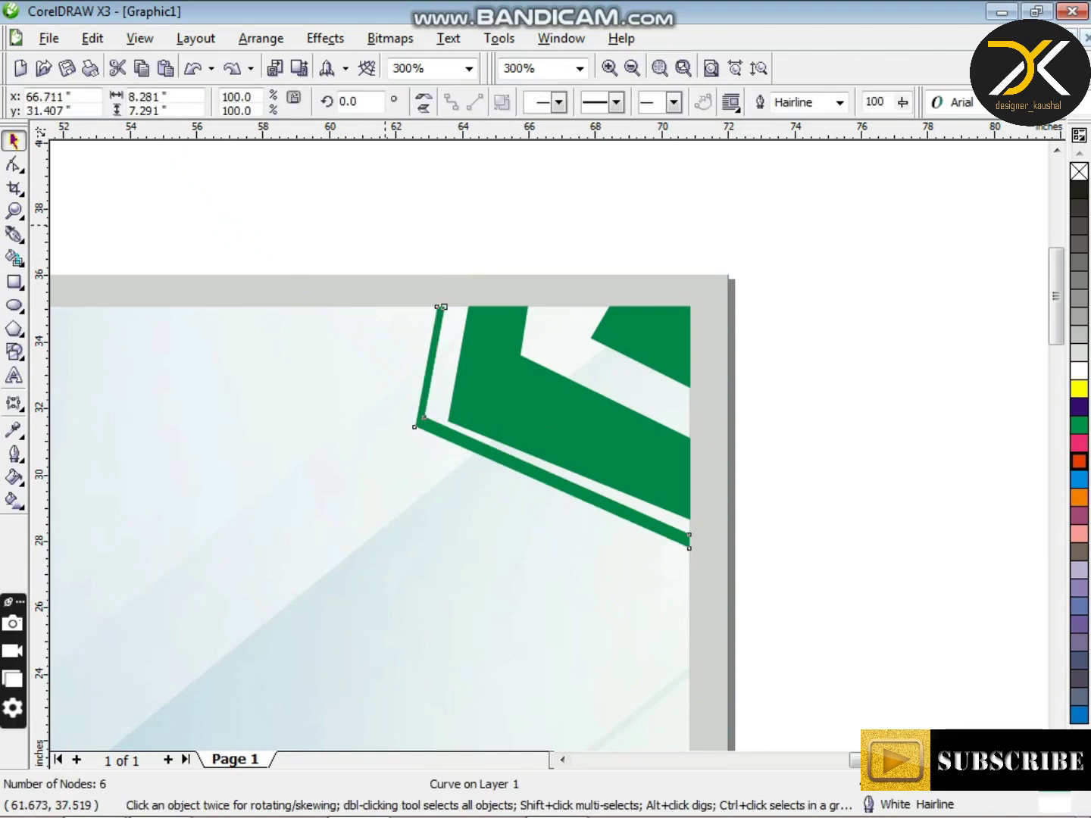
{"action": "scroll", "coordinate": [586, 565], "scroll_direction": "down", "scroll_amount": 1}
{"action": "scroll", "coordinate": [550, 444], "scroll_direction": "down", "scroll_amount": 2}
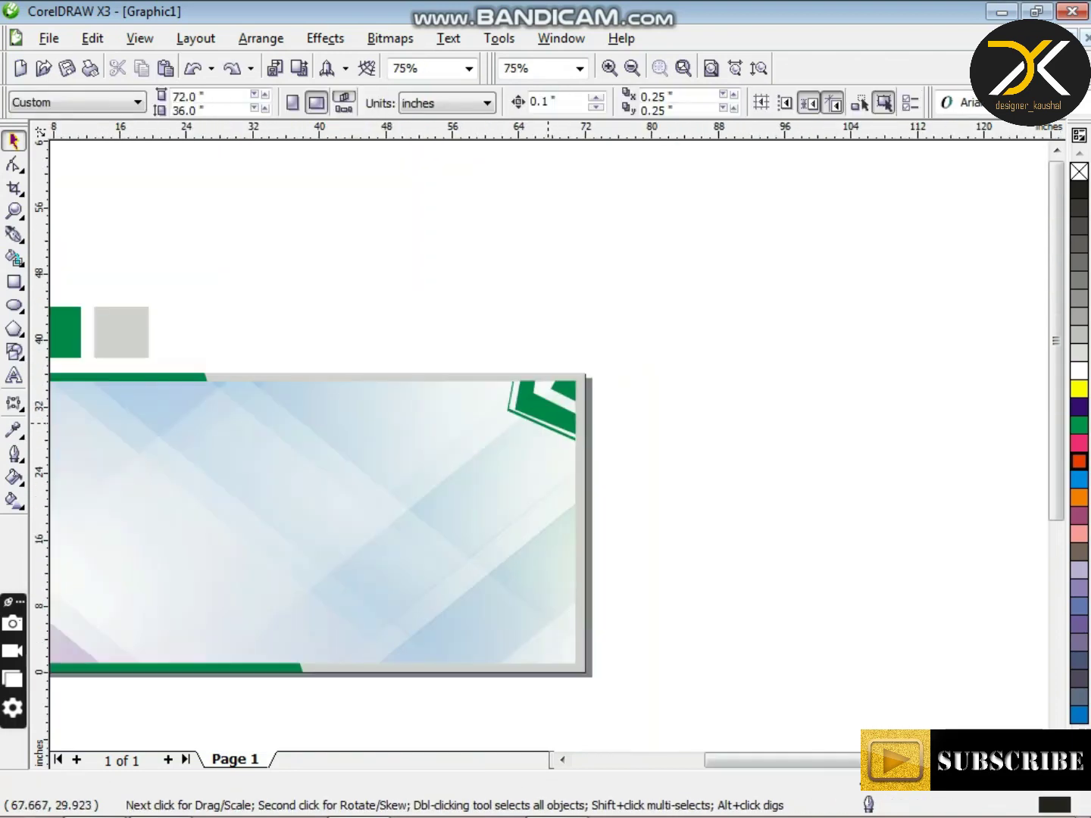
{"action": "scroll", "coordinate": [550, 438], "scroll_direction": "up", "scroll_amount": 1}
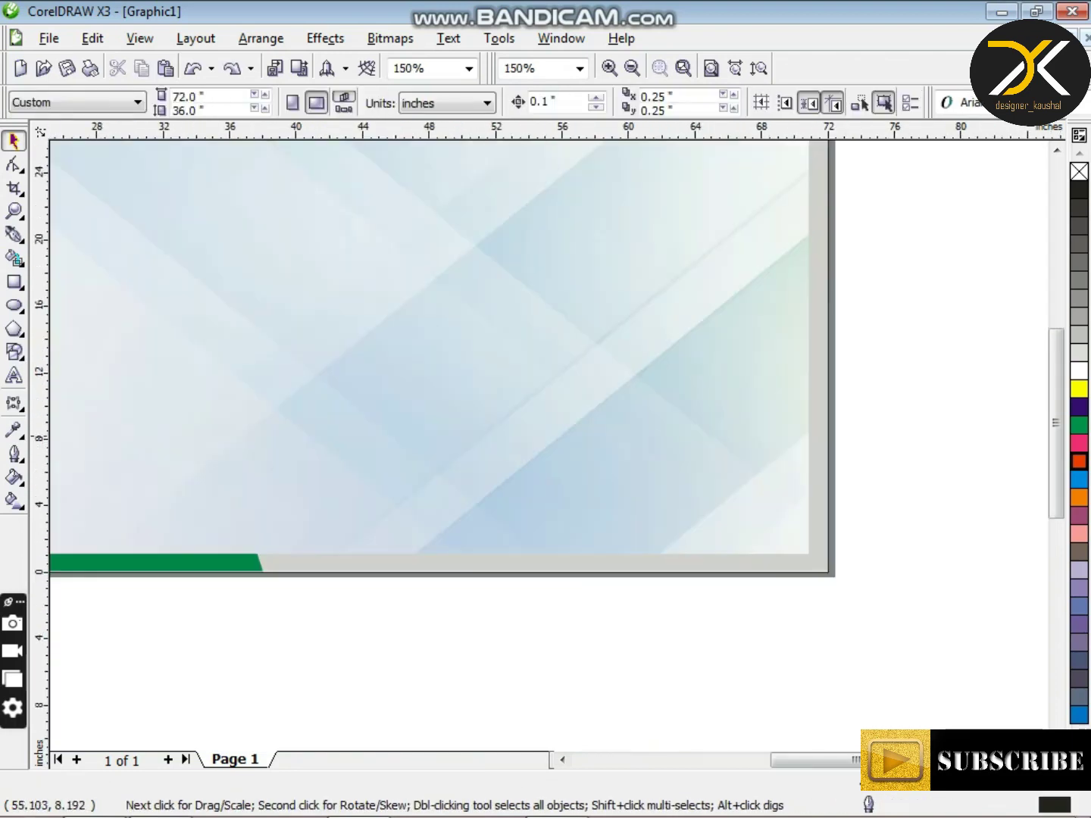
{"action": "left_click", "coordinate": [13, 235]}
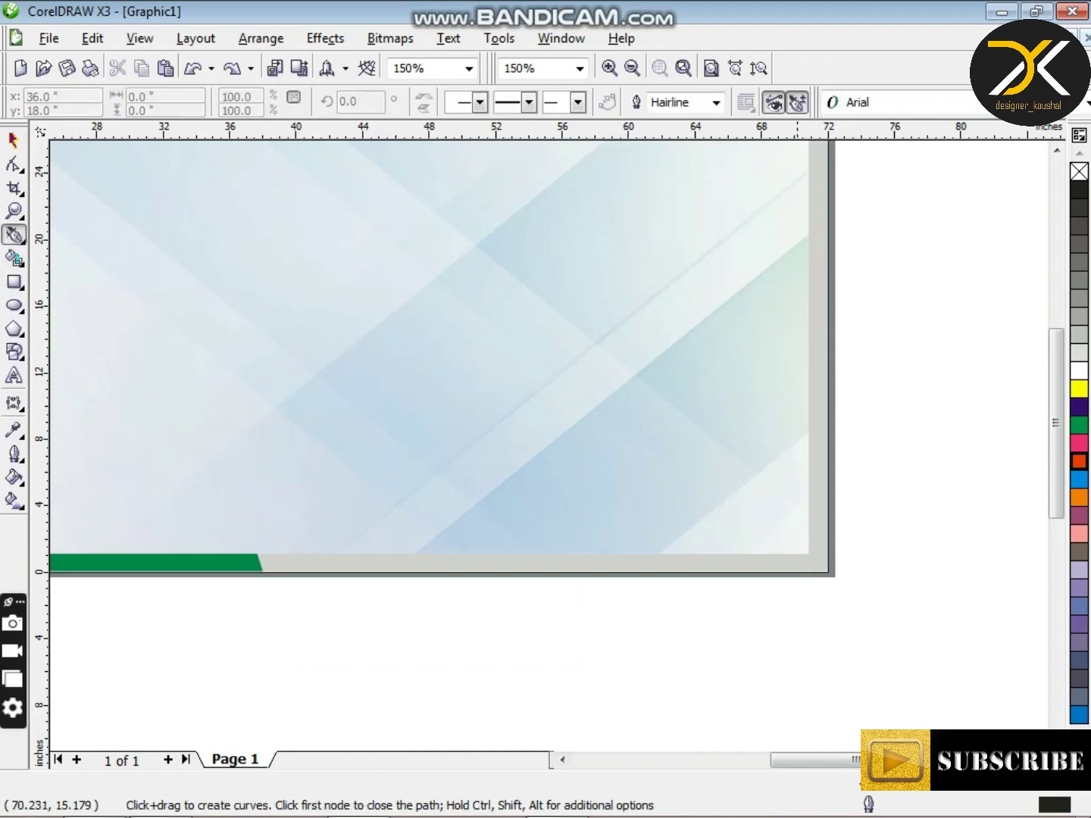
{"action": "left_click", "coordinate": [810, 364]}
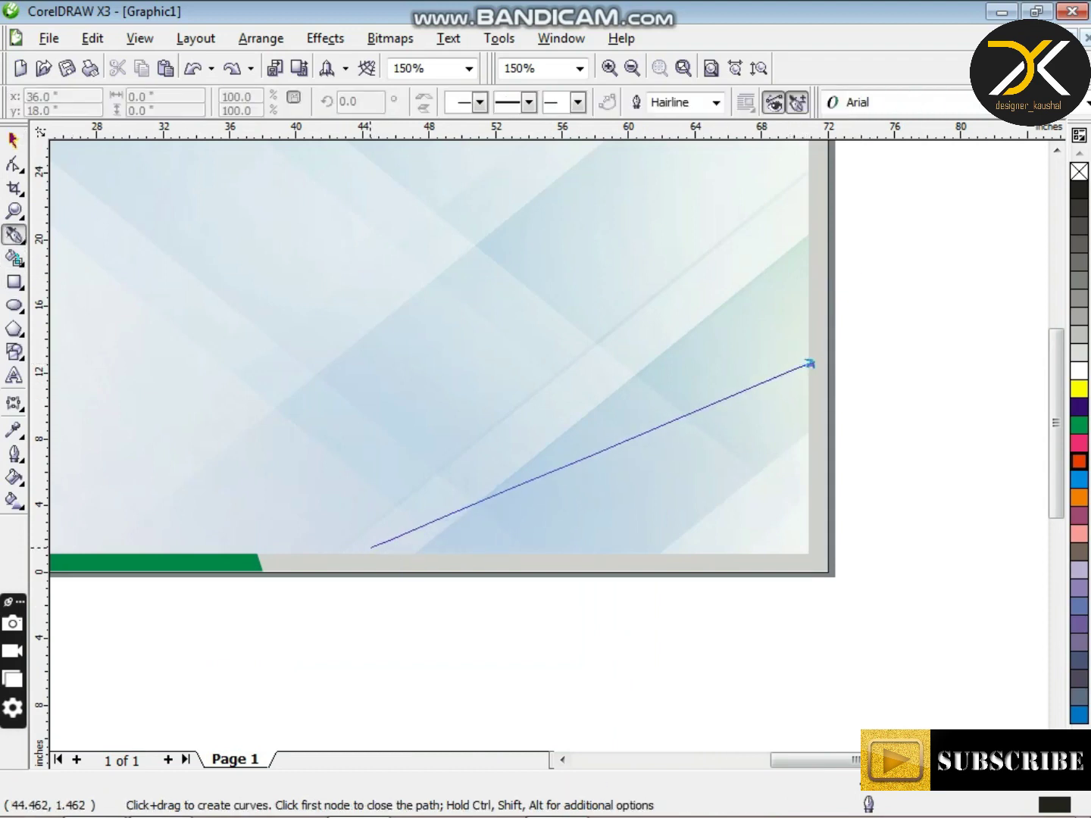
{"action": "left_click", "coordinate": [371, 547]}
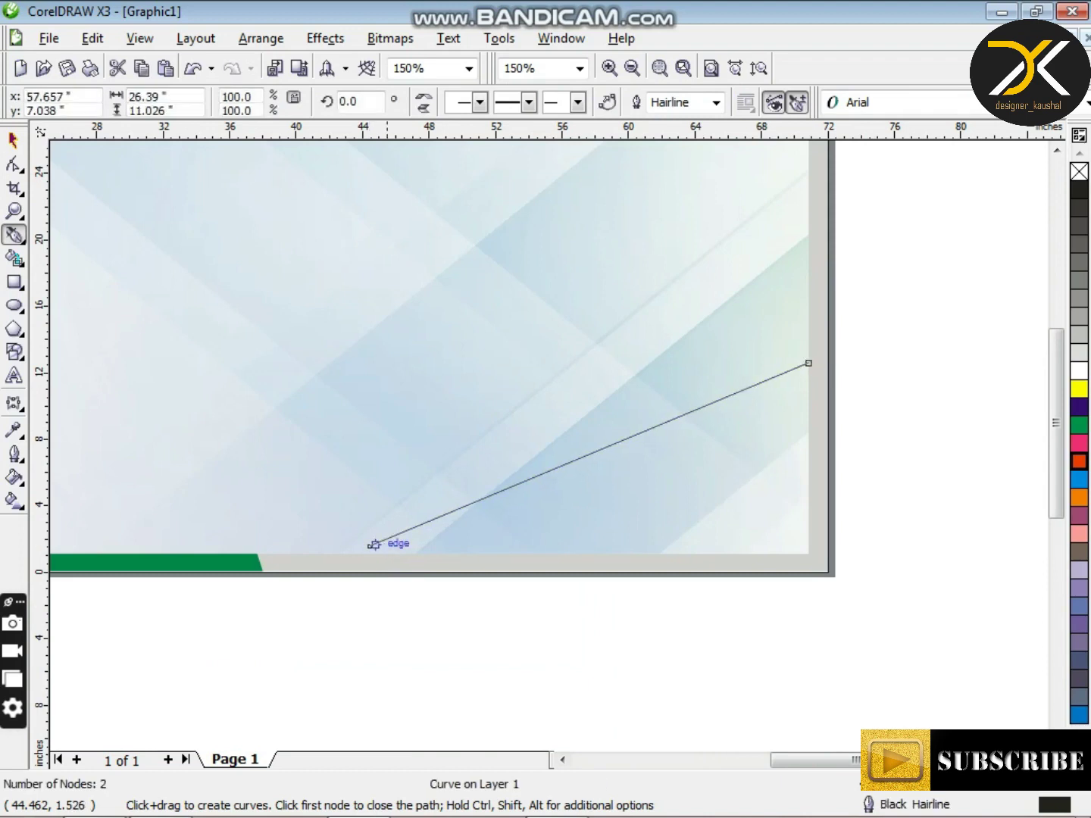
{"action": "key", "text": "Delete"}
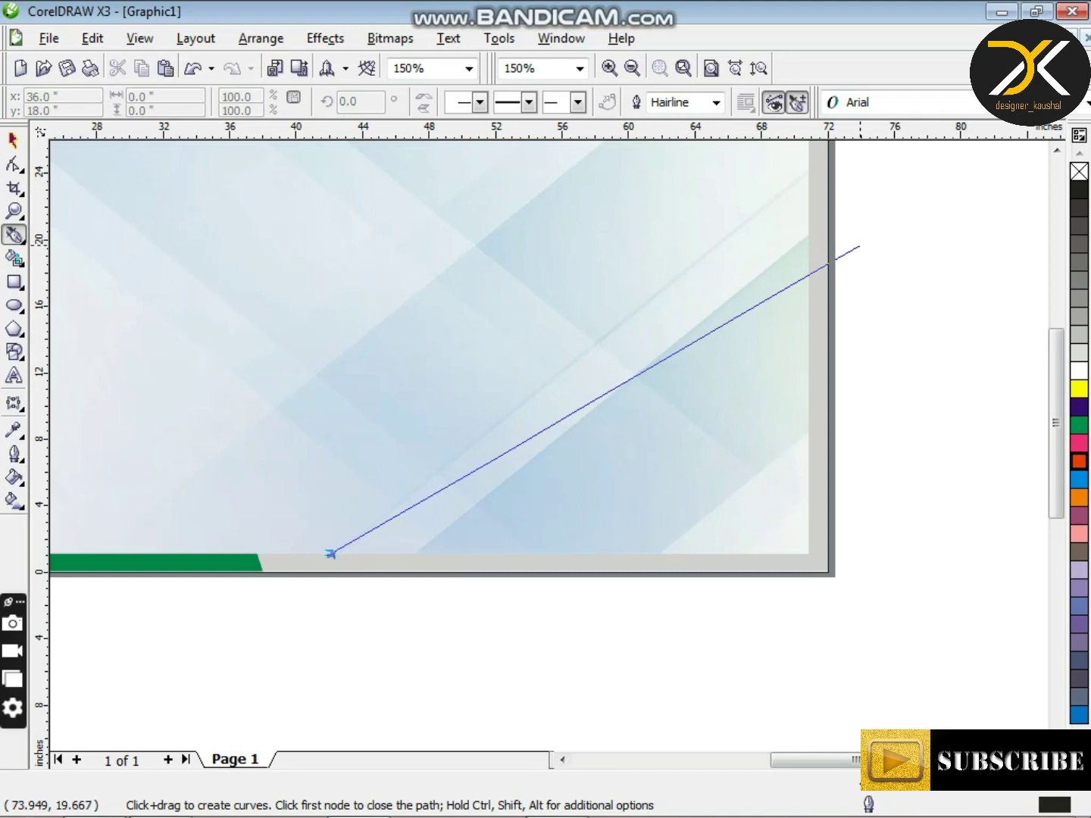
Step: Draw an open three-segment Pen line around the page's lower-right corner and fill the area it encloses inside the border with Desert Blue
{"action": "left_click", "coordinate": [860, 246]}
{"action": "left_click", "coordinate": [829, 388]}
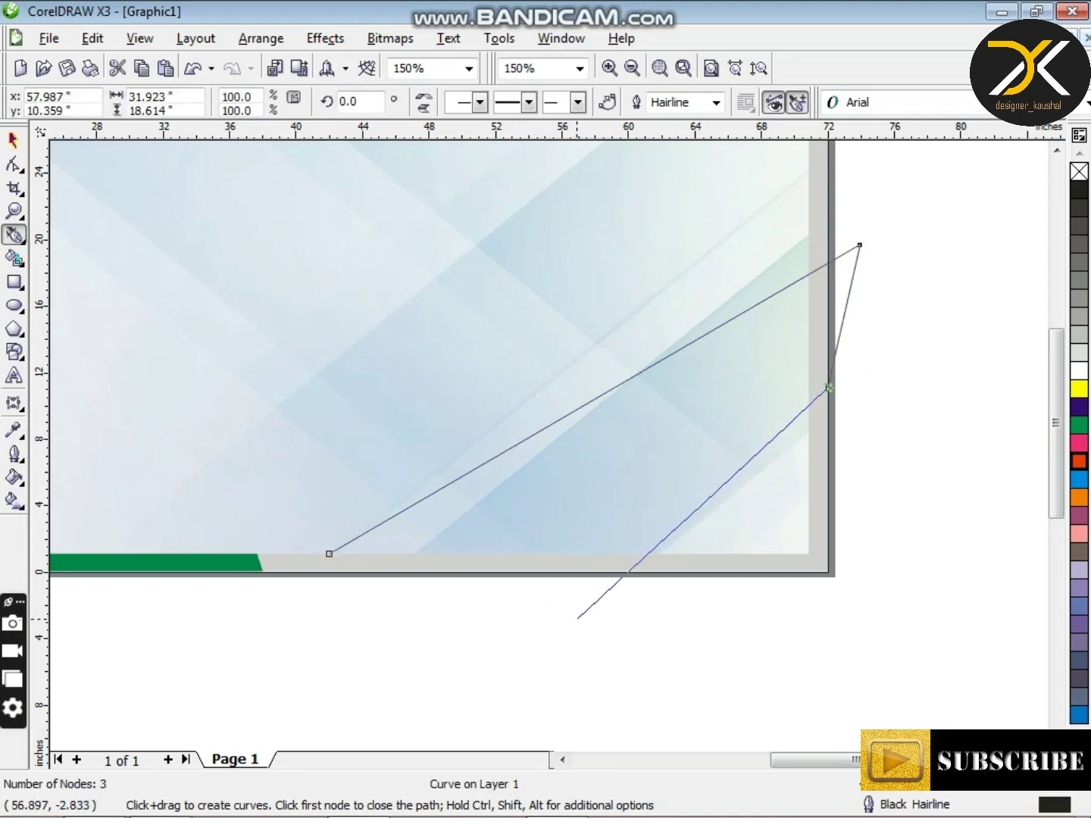
{"action": "left_click", "coordinate": [576, 618]}
{"action": "left_click", "coordinate": [14, 257]}
{"action": "left_click", "coordinate": [554, 459]}
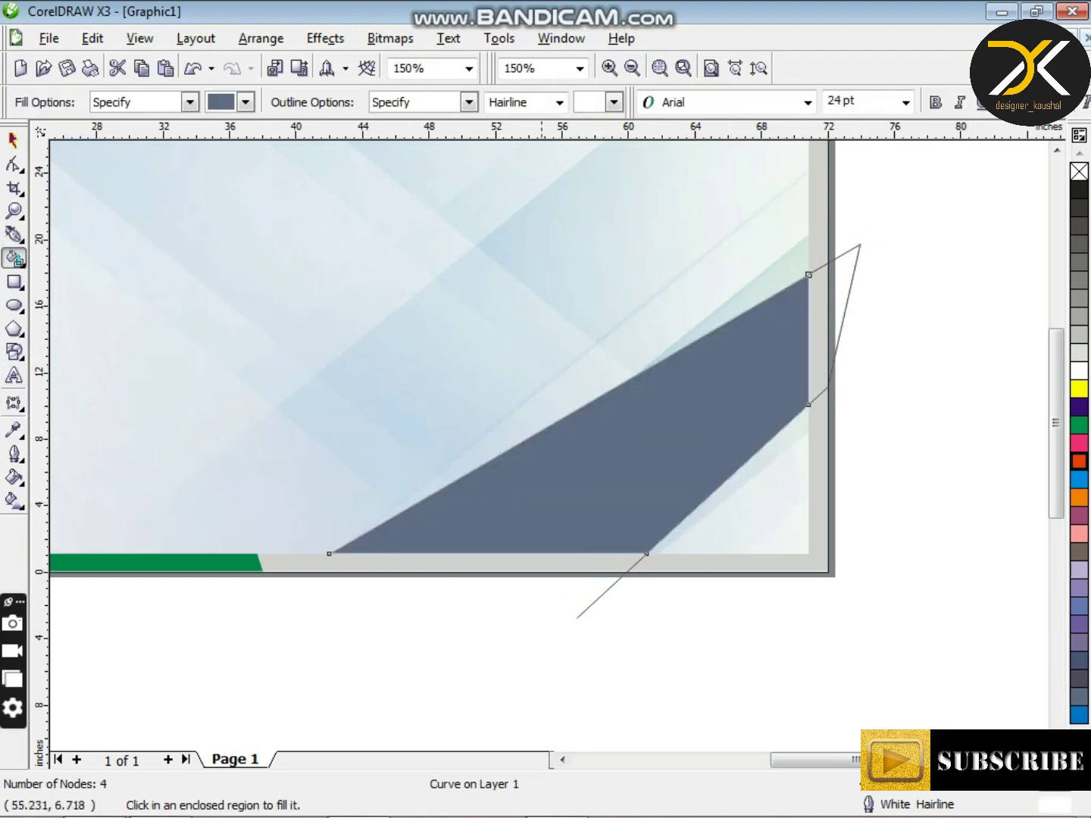
Step: Delete the construction line around the new blue shape in the lower-right corner
{"action": "left_click", "coordinate": [12, 141]}
{"action": "left_click", "coordinate": [850, 288]}
{"action": "key", "text": "Delete"}
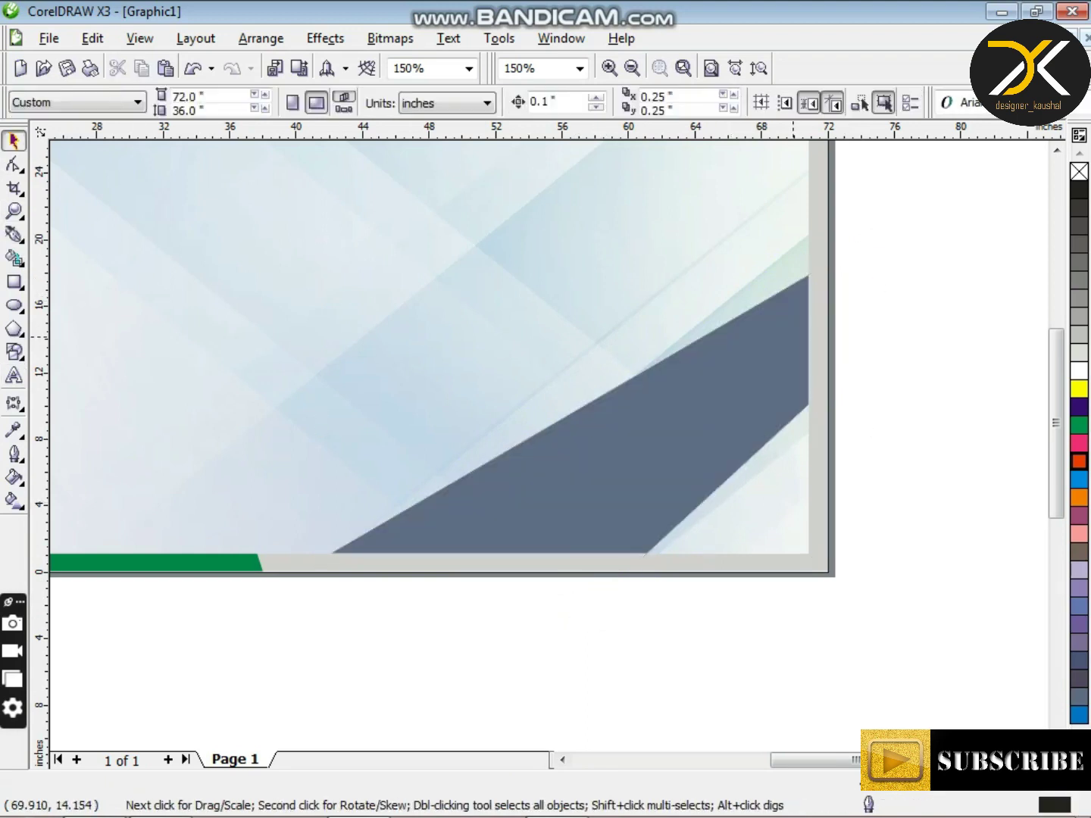
Step: Reshape the blue lower-right shape by lowering its top node along the right border and moving its bottom-left node farther left
{"action": "left_click", "coordinate": [794, 337]}
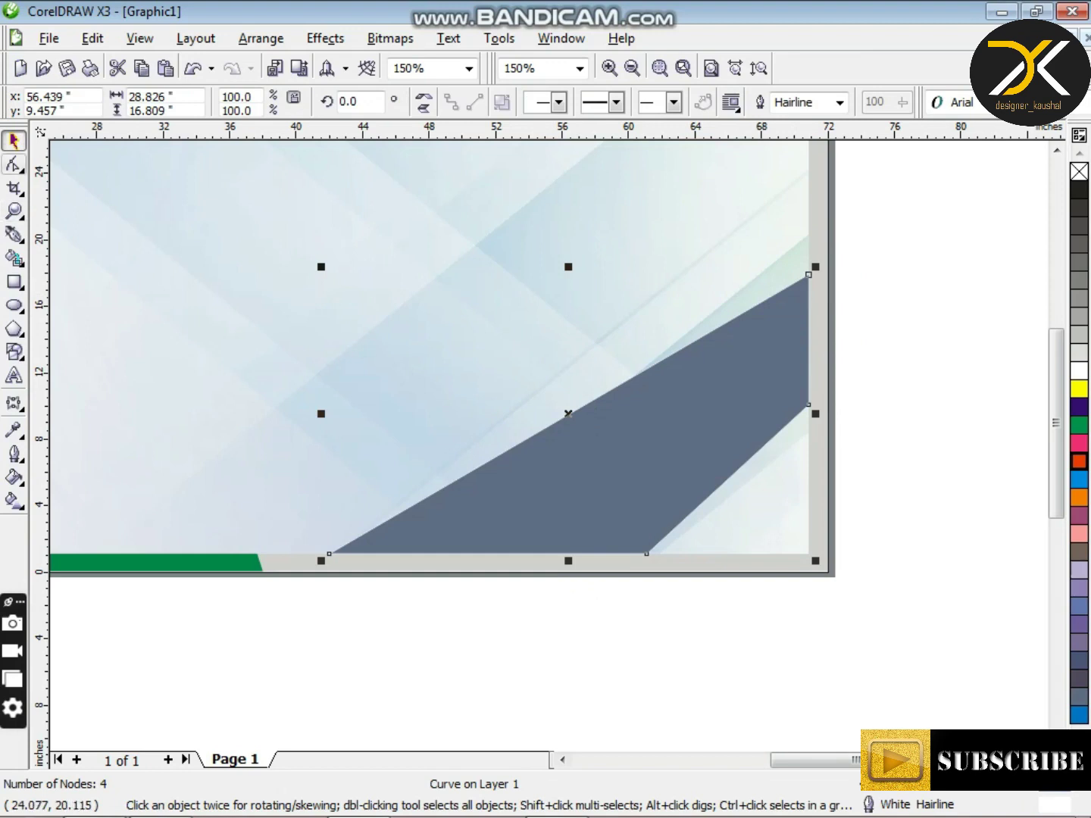
{"action": "key", "text": "F10"}
{"action": "left_click_drag", "start_coordinate": [809, 274], "coordinate": [809, 345]}
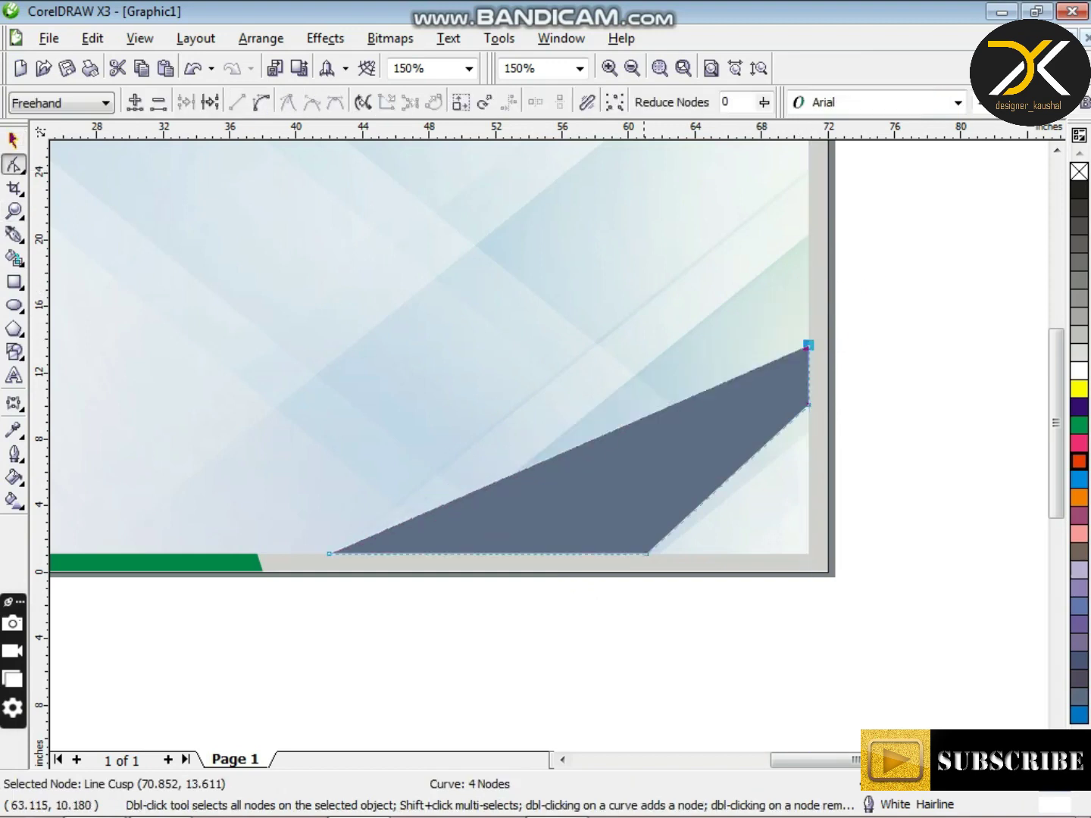
{"action": "left_click_drag", "start_coordinate": [329, 554], "coordinate": [298, 554]}
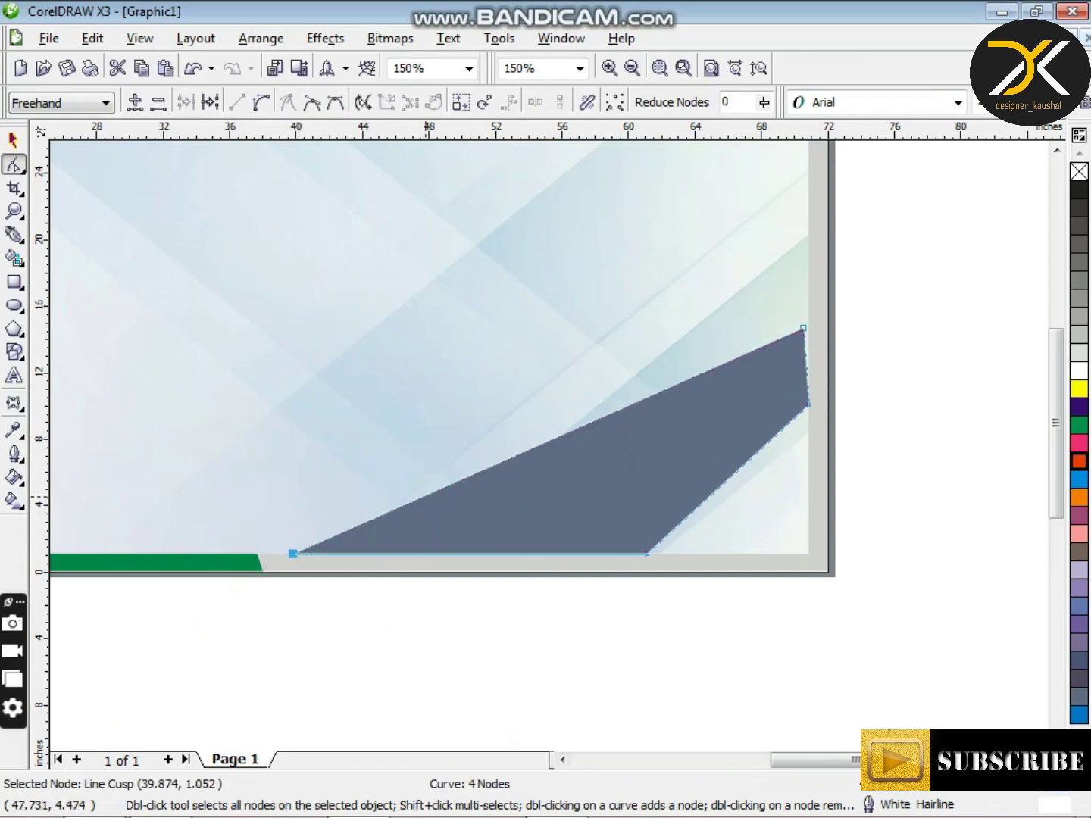
{"action": "left_click", "coordinate": [426, 495]}
{"action": "left_click_drag", "start_coordinate": [426, 494], "coordinate": [424, 472]}
{"action": "key", "text": "ctrl+z"}
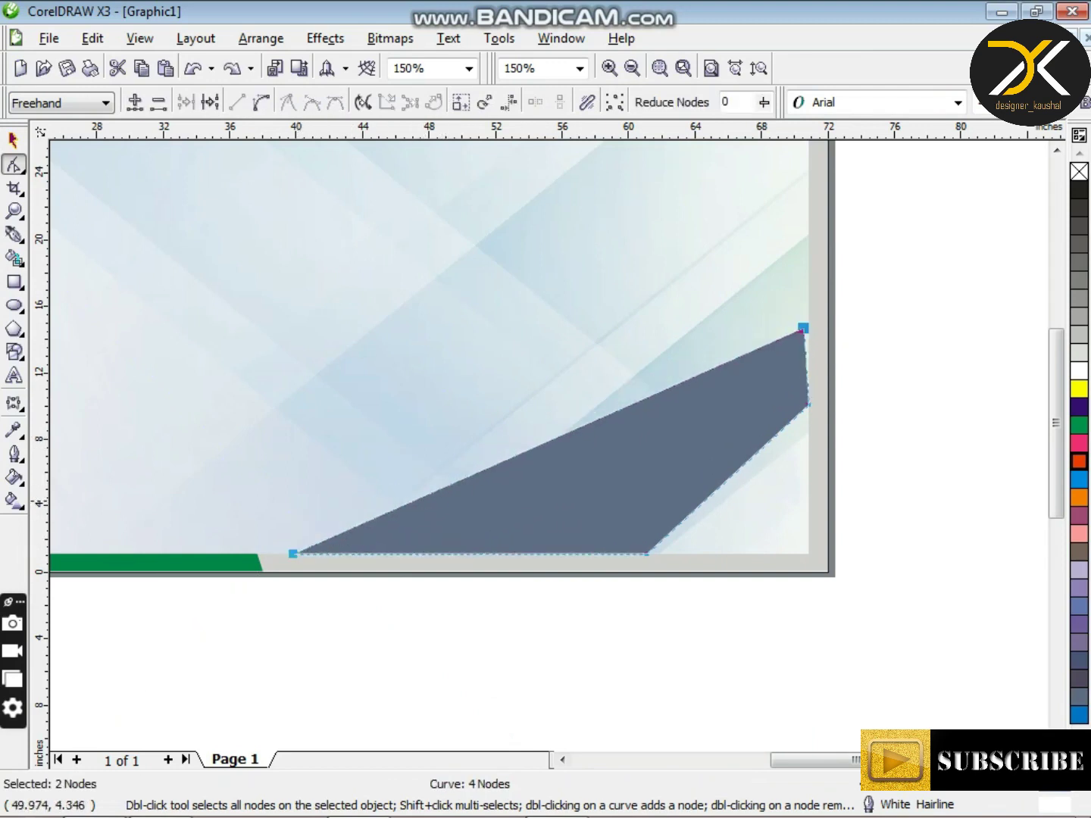
{"action": "left_click_drag", "start_coordinate": [808, 329], "coordinate": [812, 328]}
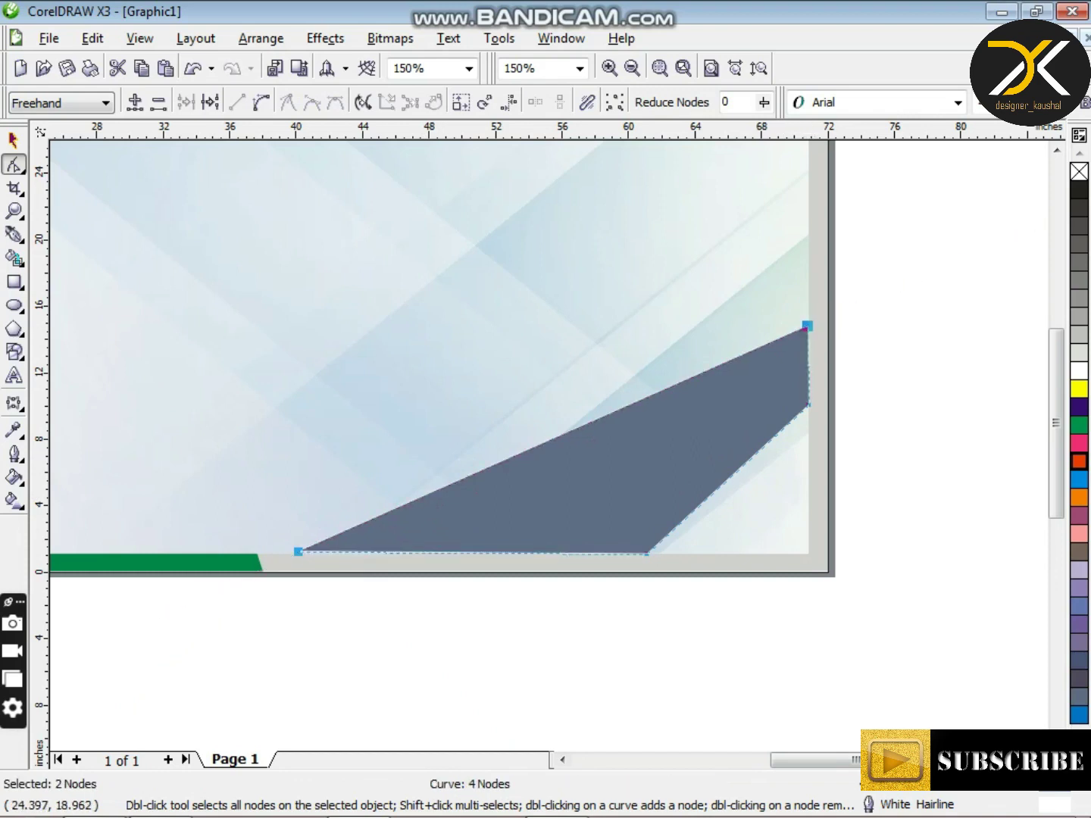
Step: Recolour the blue lower-right shape with the sampled green
{"action": "left_click", "coordinate": [19, 435]}
{"action": "left_click", "coordinate": [55, 442]}
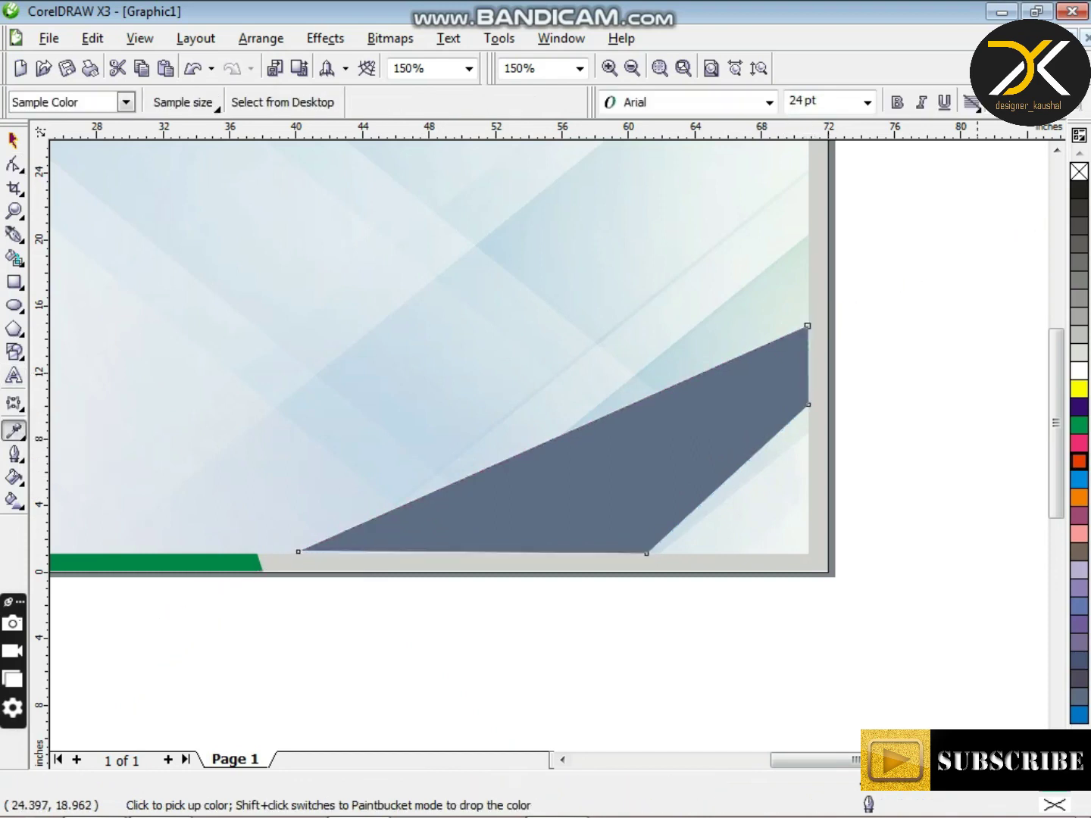
{"action": "left_click", "coordinate": [689, 490]}
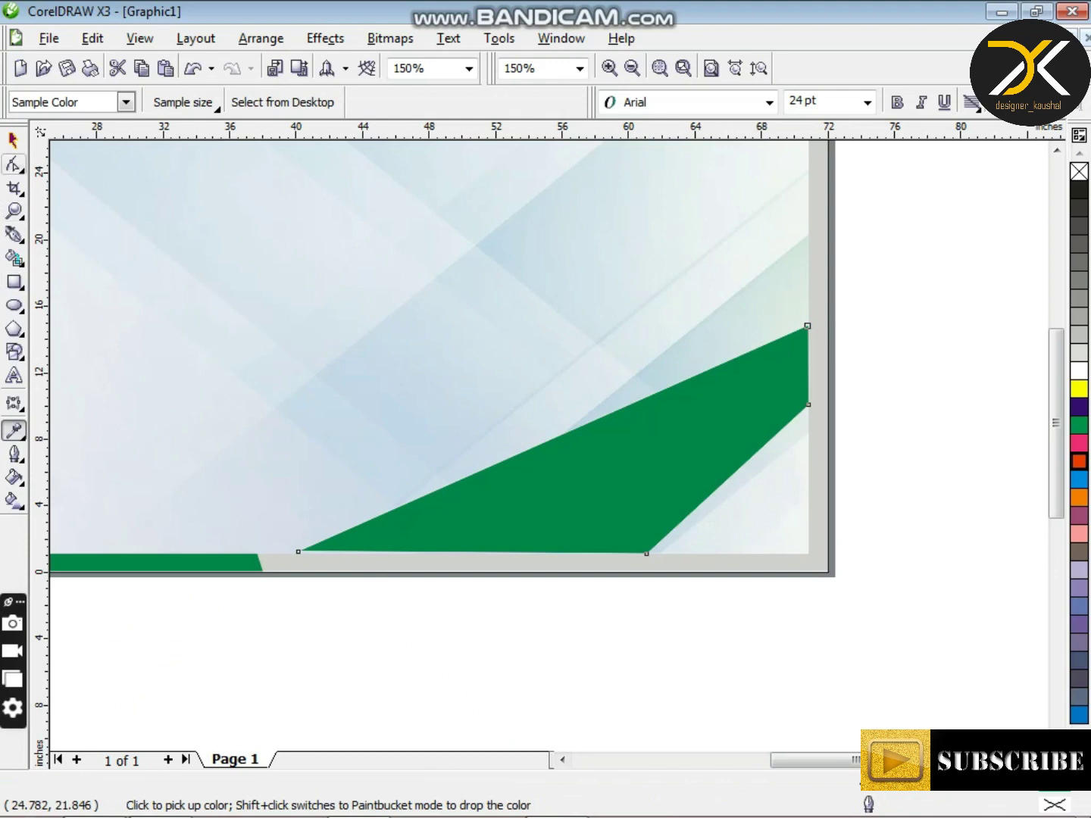
{"action": "left_click", "coordinate": [14, 141]}
{"action": "key", "text": "Escape"}
Step: Enlarge the green lower-right shape about its centre to about 104.6% so it overlaps the grey border
{"action": "left_click", "coordinate": [345, 546]}
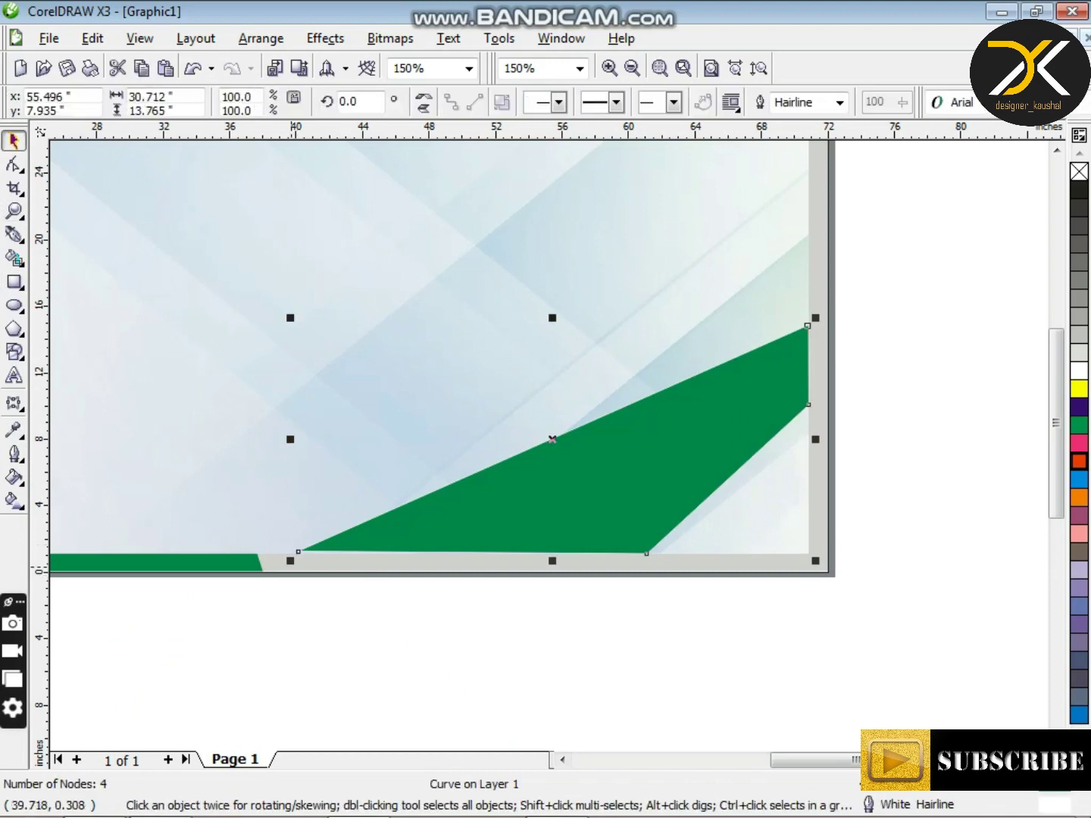
{"action": "left_click_drag", "start_coordinate": [293, 563], "coordinate": [289, 556]}
{"action": "key", "text": "Escape"}
{"action": "left_click", "coordinate": [581, 532]}
{"action": "left_click_drag", "start_coordinate": [816, 561], "coordinate": [826, 566]}
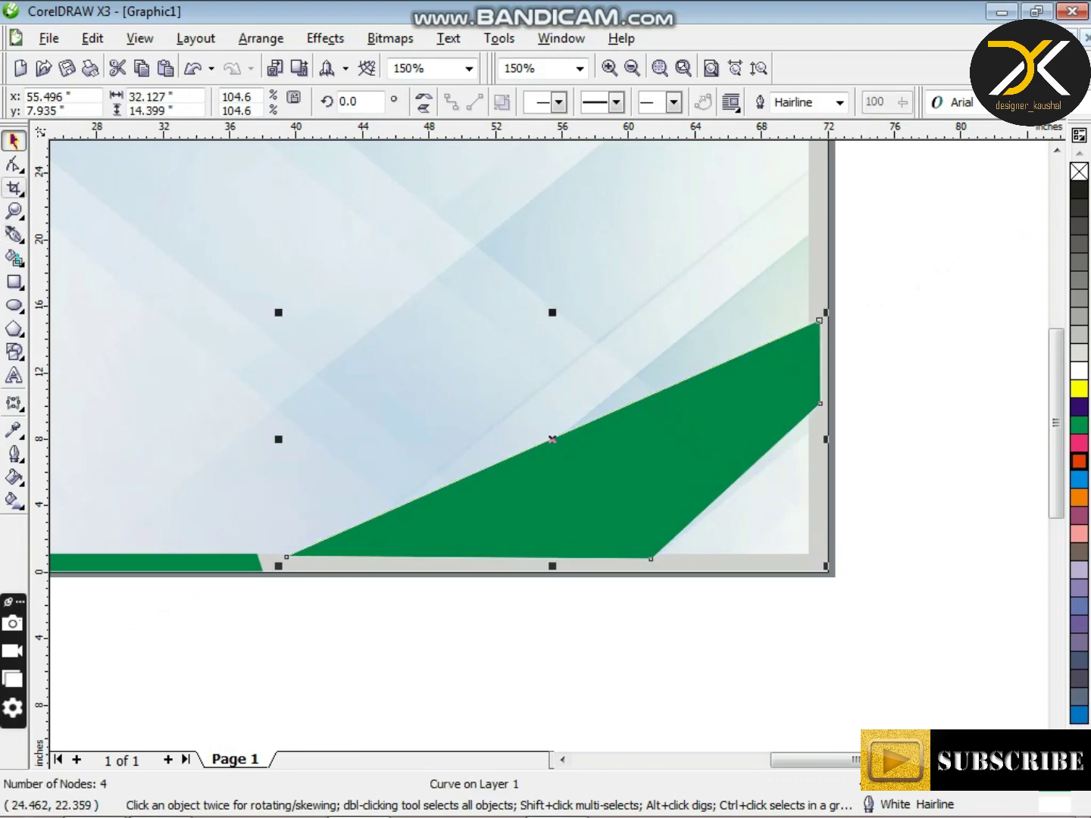
Step: Crop the green lower-right shape along the inner edges of the grey border
{"action": "left_click", "coordinate": [14, 188]}
{"action": "mouse_move", "coordinate": [278, 239]}
{"action": "left_mouse_down"}
{"action": "mouse_move", "coordinate": [512, 440]}
{"action": "mouse_move", "coordinate": [778, 554]}
{"action": "mouse_move", "coordinate": [811, 554]}
{"action": "left_mouse_up"}
{"action": "double_click", "coordinate": [584, 264]}
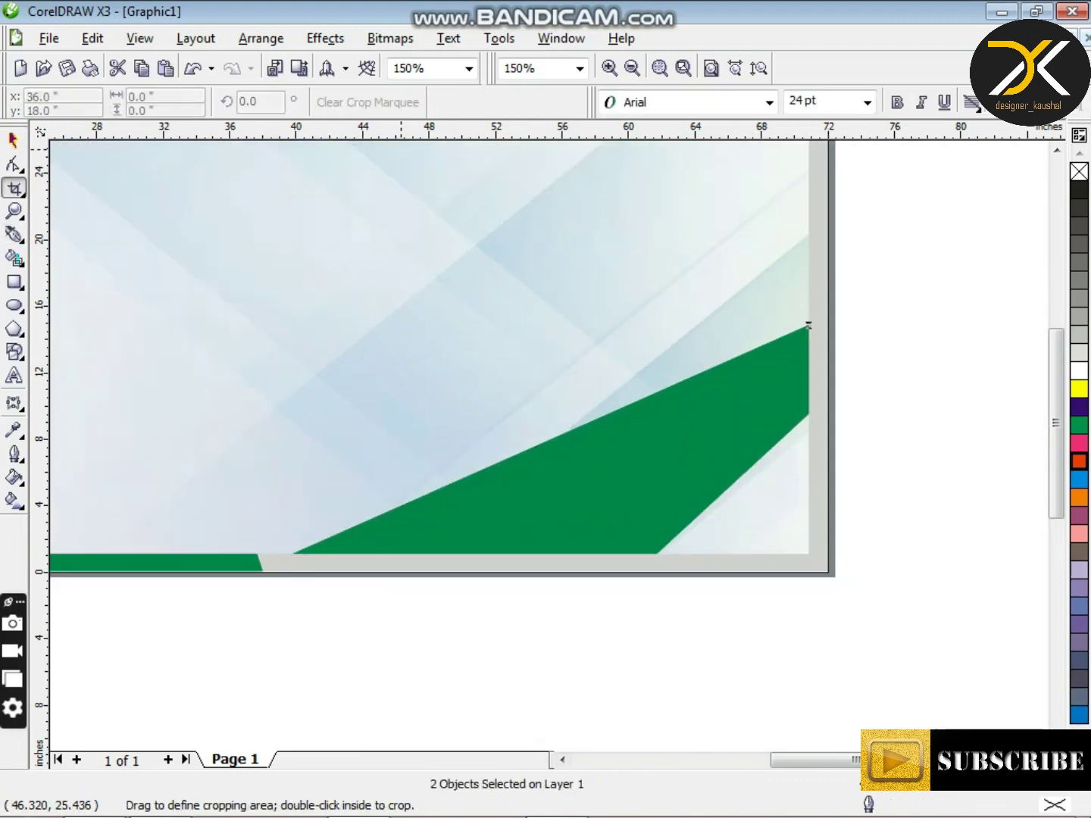
{"action": "key", "text": "space"}
{"action": "key", "text": "F3"}
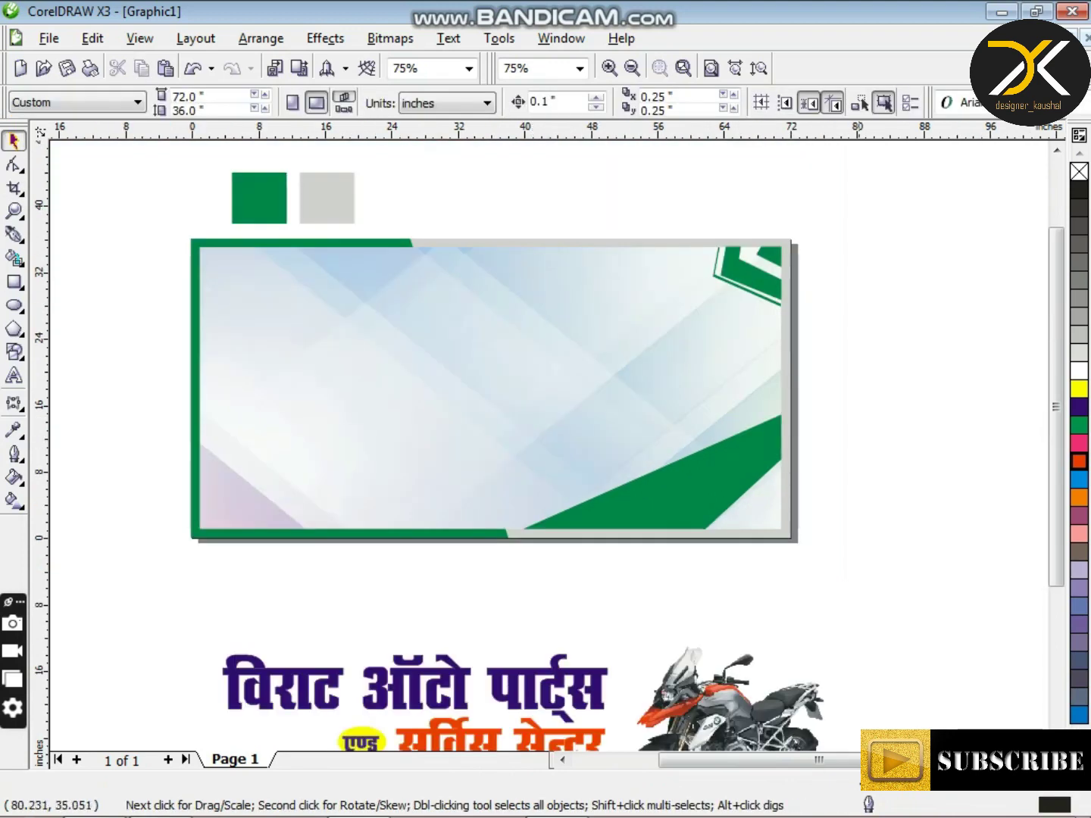
Step: Group the sign's border, background picture and green corner shapes into one object
{"action": "left_click_drag", "start_coordinate": [826, 228], "coordinate": [159, 584]}
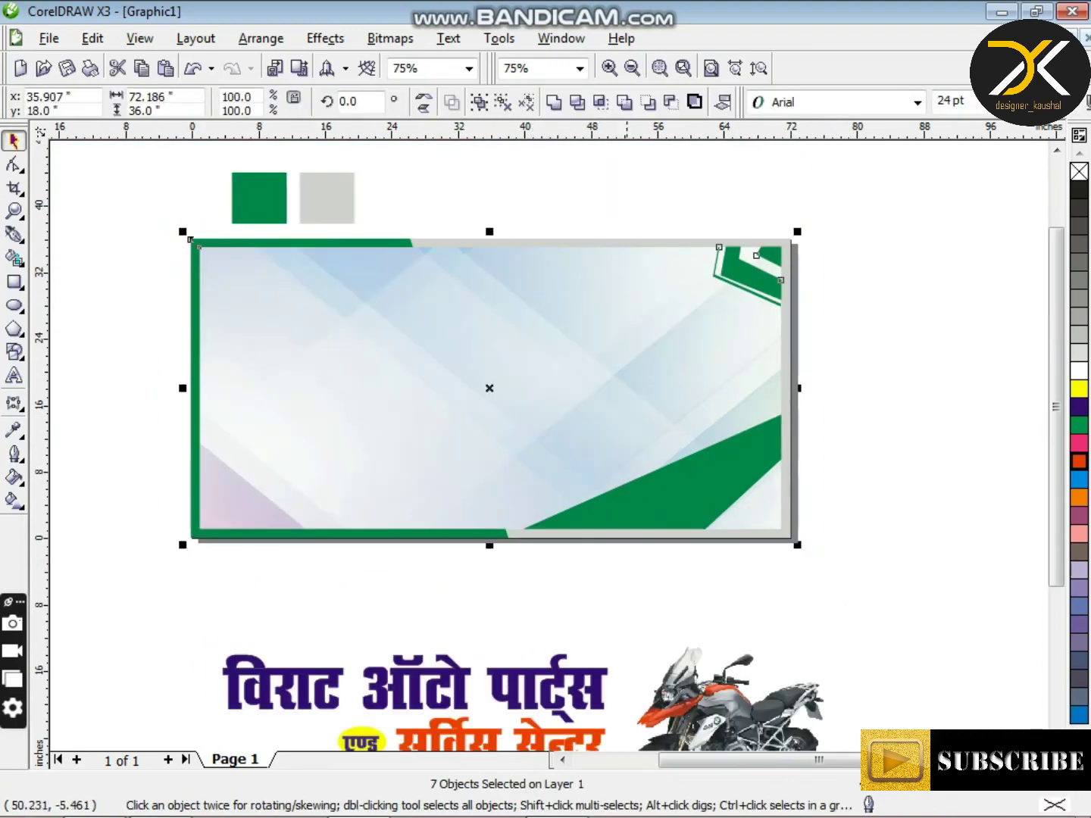
{"action": "left_click", "coordinate": [659, 584]}
{"action": "left_click_drag", "start_coordinate": [864, 194], "coordinate": [131, 549]}
{"action": "key", "text": "ctrl+g"}
{"action": "left_click", "coordinate": [160, 440]}
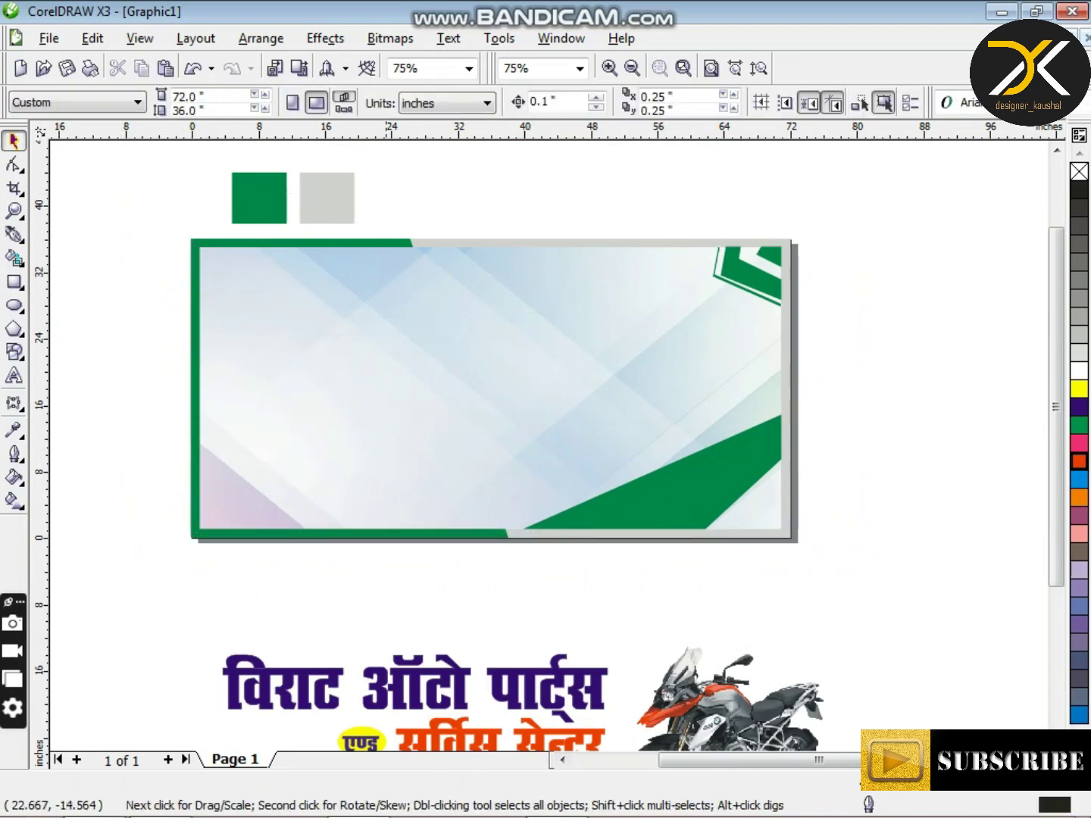
Step: Place the purple heading विराट ऑटो पार्ट्स in the sign's upper left, scale it to about 43.2 inches wide and bring it to the front
{"action": "left_click", "coordinate": [444, 695]}
{"action": "left_click_drag", "start_coordinate": [227, 710], "coordinate": [216, 329]}
{"action": "left_click_drag", "start_coordinate": [605, 351], "coordinate": [582, 349]}
{"action": "key", "text": "shift+Page_Up"}
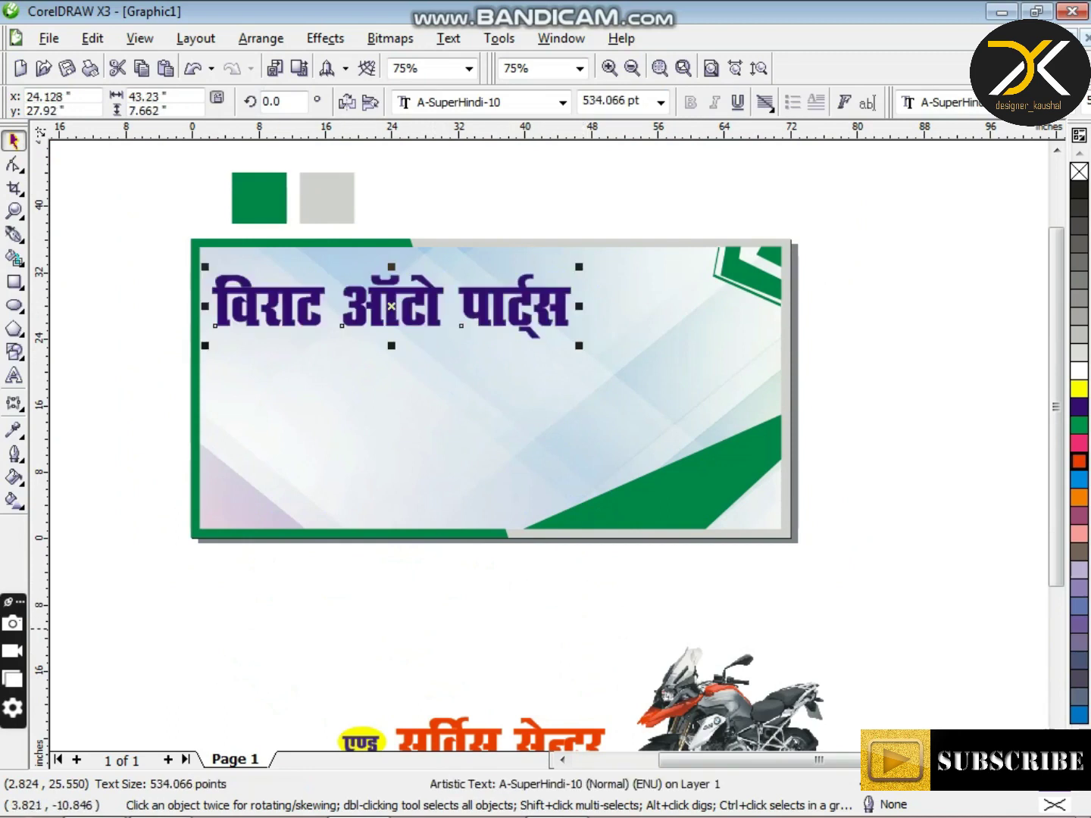
Step: Place the line एण्ड सर्विस सेन्टर with its yellow oval beneath the heading, in front of the background, and nudge it left
{"action": "left_click_drag", "start_coordinate": [196, 626], "coordinate": [570, 323]}
{"action": "key", "text": "shift+Page_Up"}
{"action": "key", "text": "Left"}
{"action": "key", "text": "Left"}
{"action": "key", "text": "Left"}
{"action": "key", "text": "Left"}
{"action": "key", "text": "Left"}
{"action": "key", "text": "Left"}
{"action": "key", "text": "Left"}
{"action": "key", "text": "Left"}
{"action": "key", "text": "Left"}
{"action": "key", "text": "Left"}
{"action": "key", "text": "Left"}
{"action": "key", "text": "Left"}
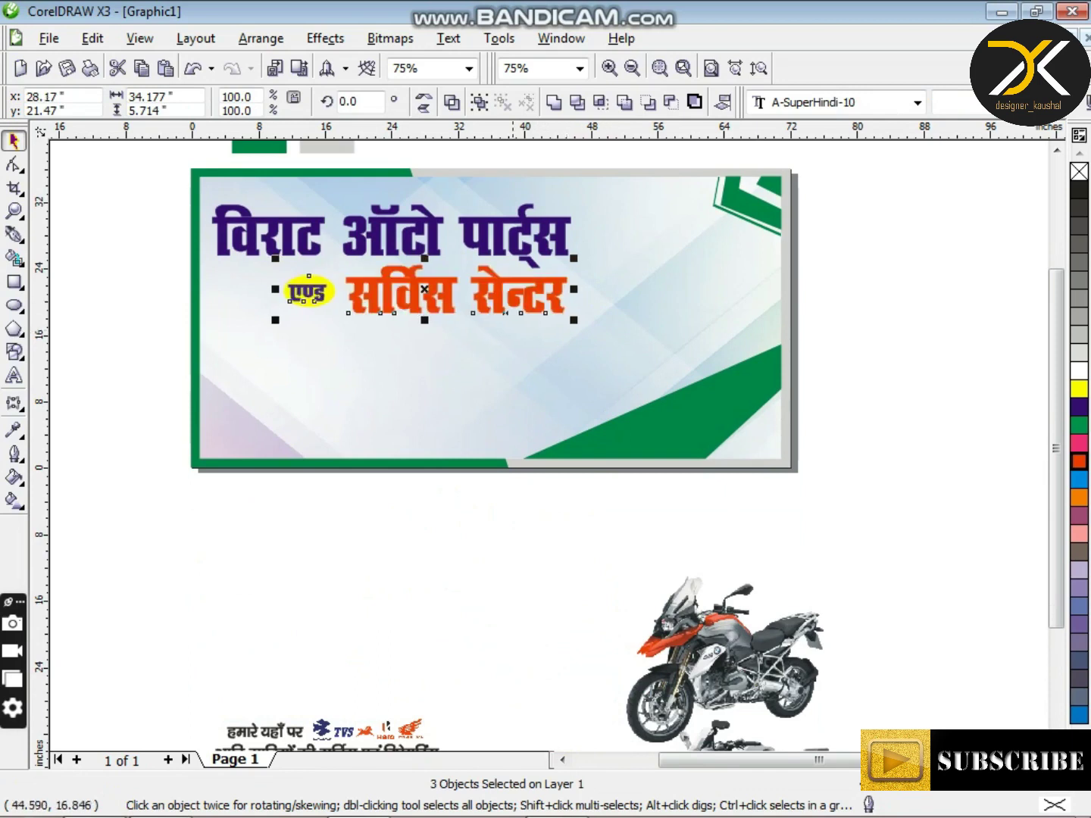
{"action": "left_click_drag", "start_coordinate": [233, 535], "coordinate": [366, 257]}
Step: Give the purple heading and the orange सर्विस सेन्टर text a 60 pt white outline with rounded corners, behind the fill
{"action": "left_click", "coordinate": [401, 264]}
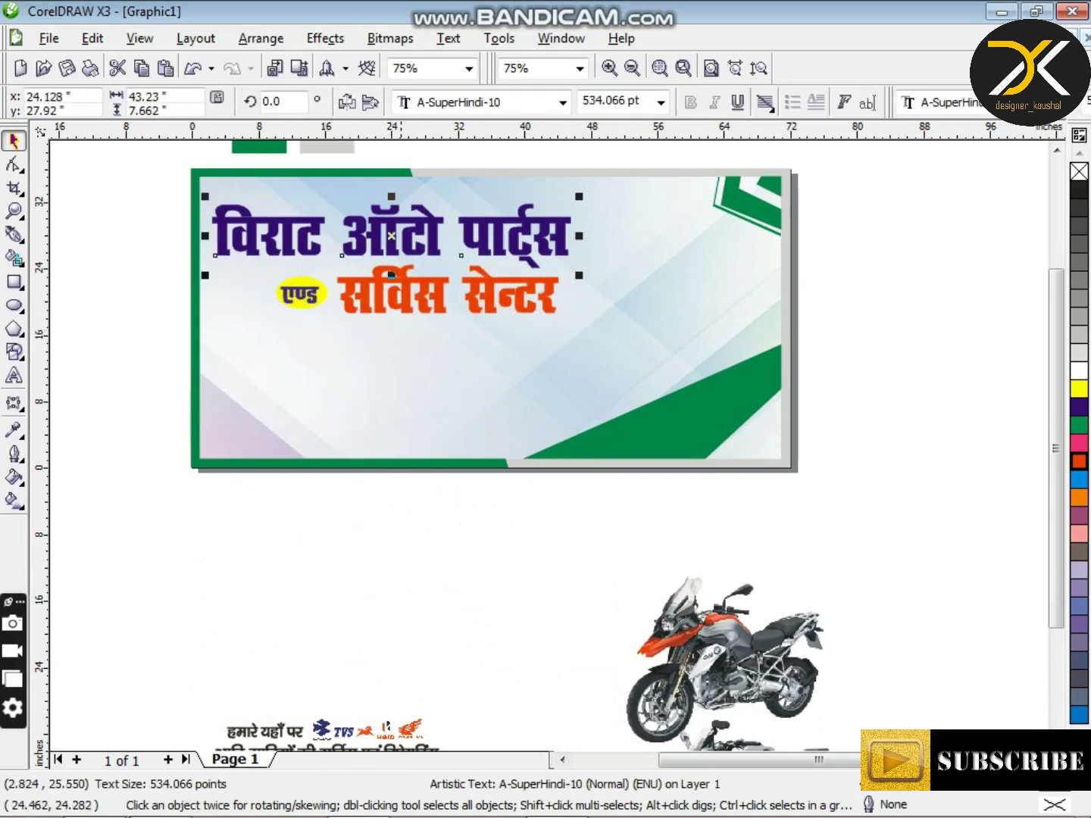
{"action": "left_click", "coordinate": [416, 281], "text": "shift"}
{"action": "key", "text": "F12"}
{"action": "type", "text": "60"}
{"action": "key", "text": "Return"}
{"action": "key", "text": "F12"}
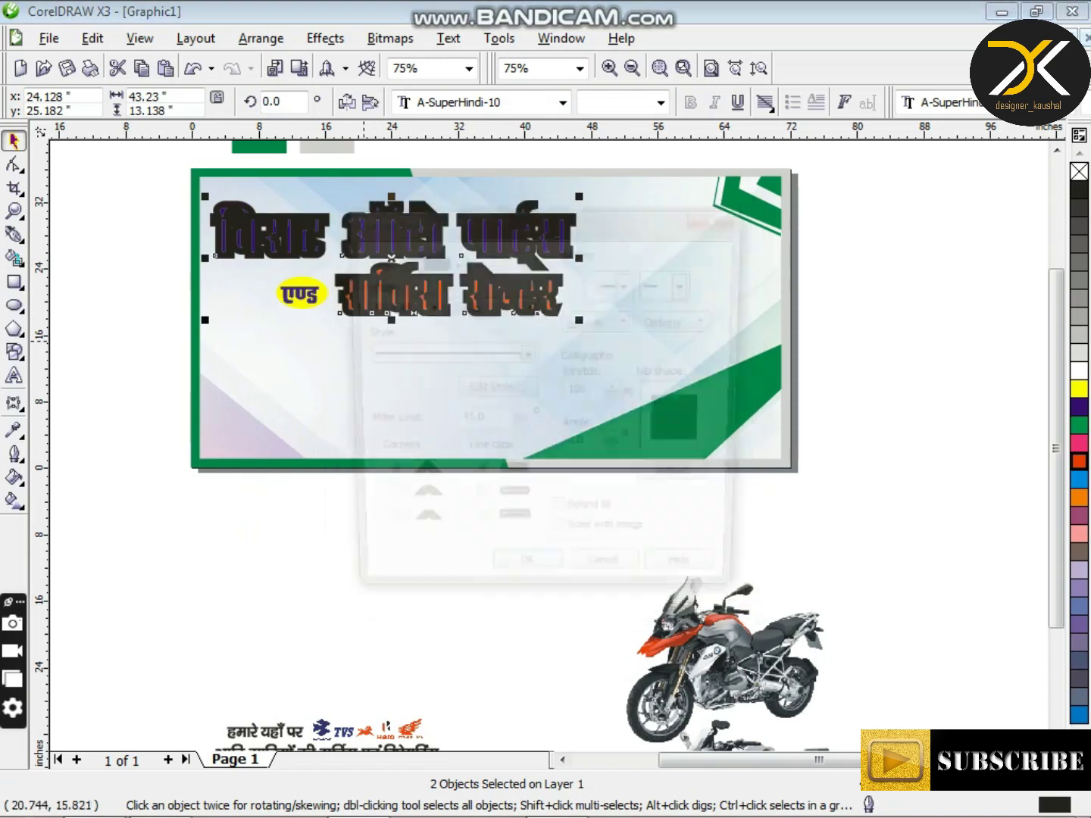
{"action": "left_click", "coordinate": [380, 505]}
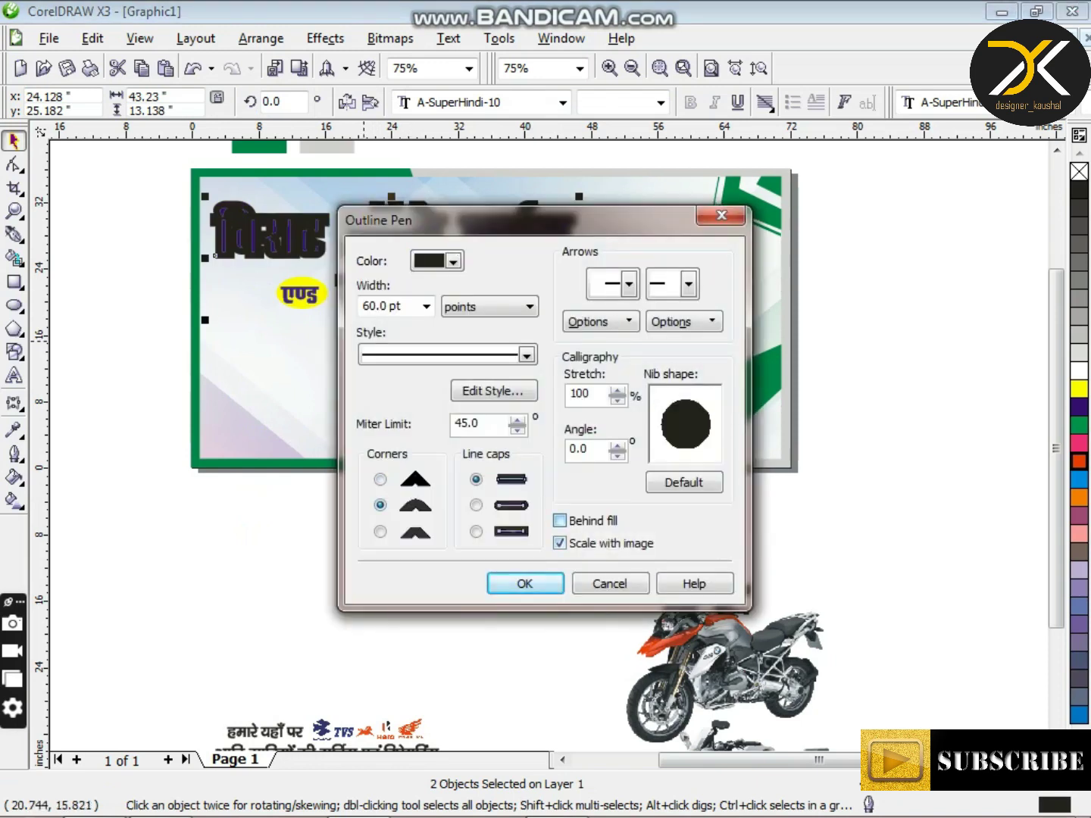
{"action": "left_click", "coordinate": [453, 261]}
{"action": "left_click", "coordinate": [488, 300]}
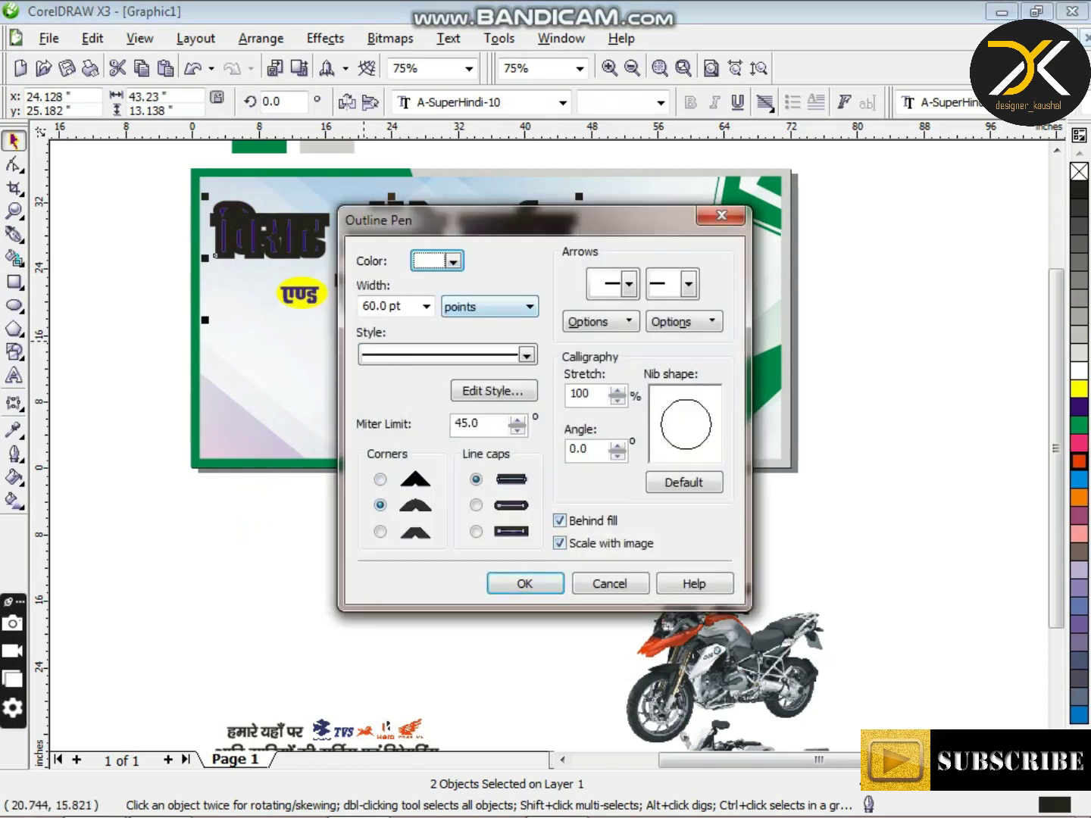
{"action": "key", "text": "Return"}
Step: Stretch both heading lines and the yellow oval upward to a total height of about 13.5 inches
{"action": "left_click_drag", "start_coordinate": [134, 164], "coordinate": [596, 346]}
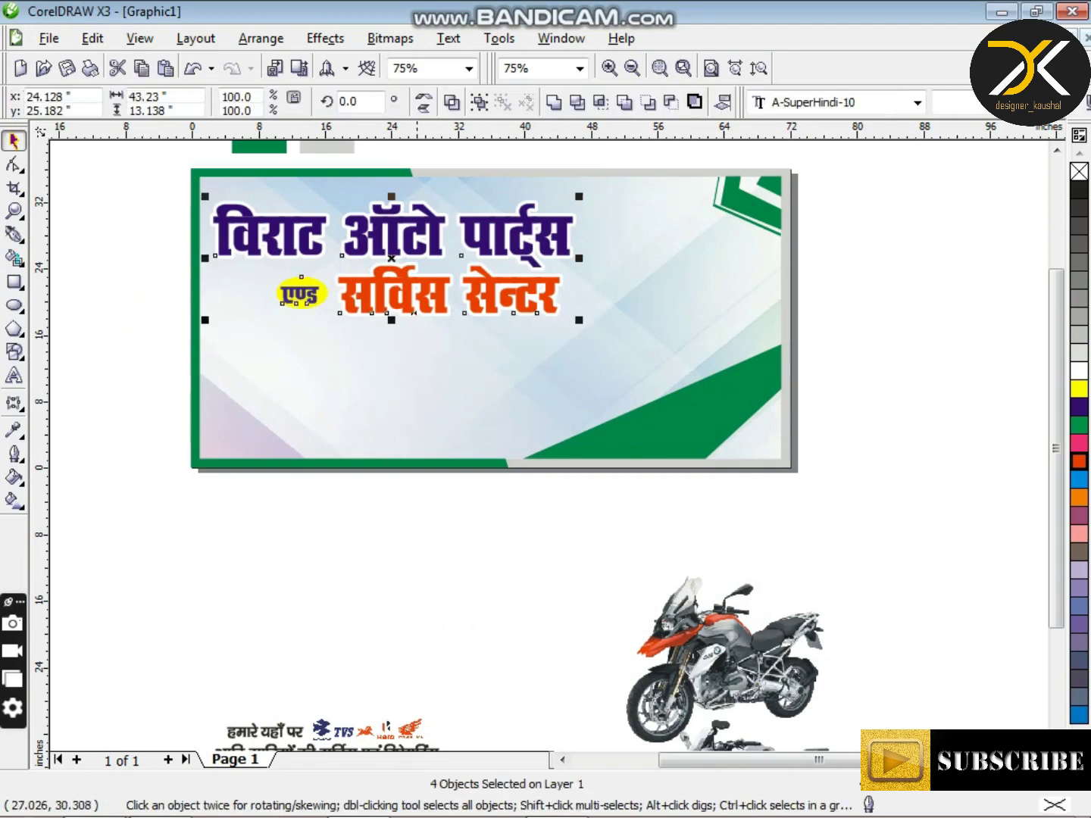
{"action": "left_click_drag", "start_coordinate": [391, 196], "coordinate": [391, 195]}
{"action": "left_click_drag", "start_coordinate": [390, 192], "coordinate": [390, 192]}
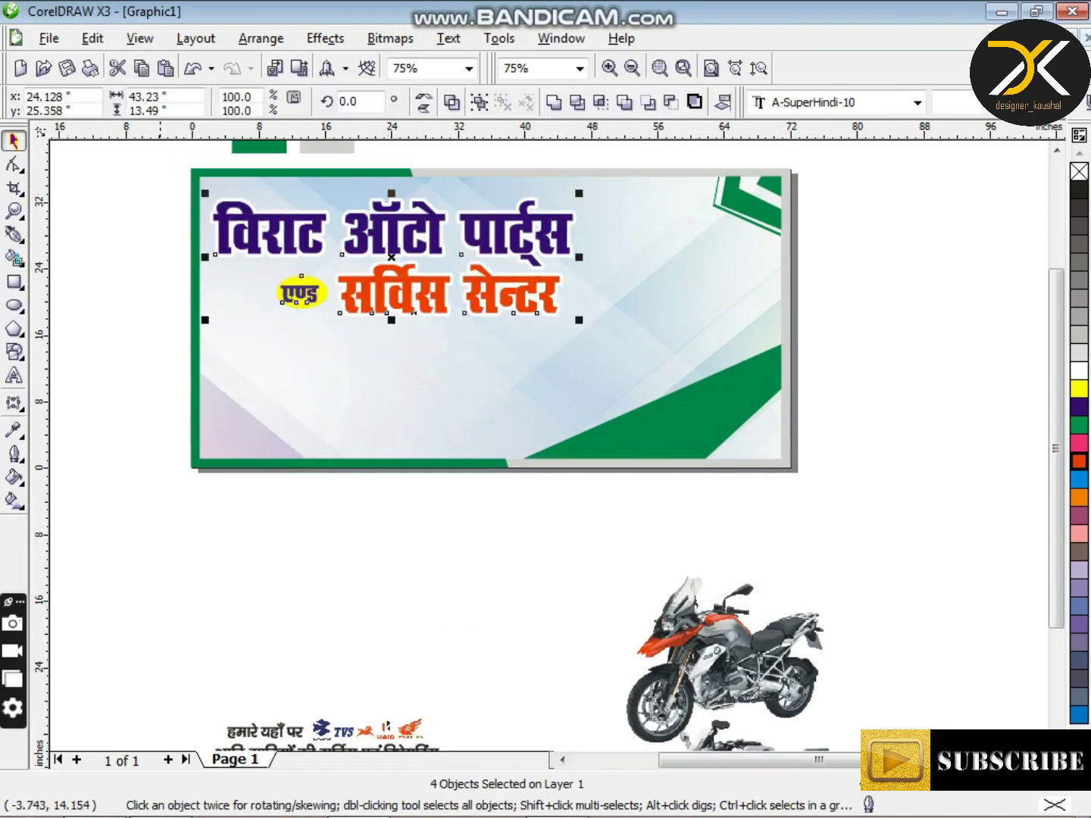
{"action": "left_click", "coordinate": [161, 352]}
Step: Move the three-line services text and its brand logos onto the sign, beneath the heading
{"action": "scroll", "coordinate": [160, 349], "scroll_direction": "down", "scroll_amount": 2}
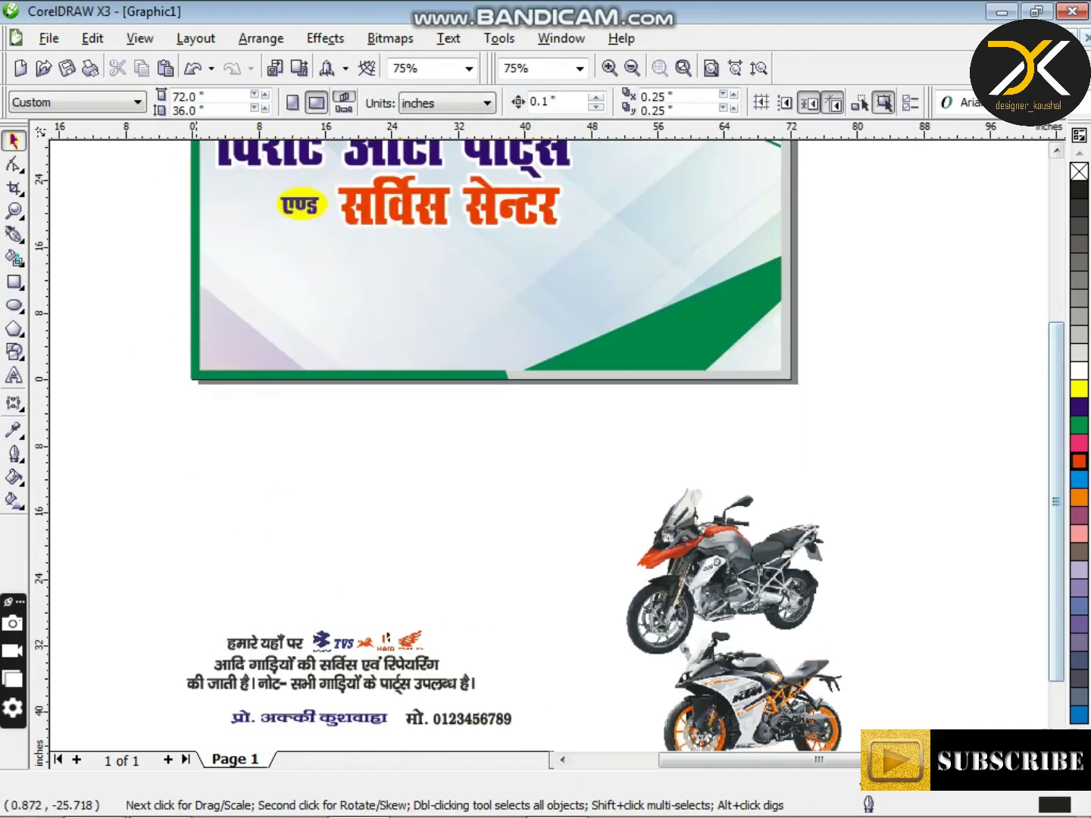
{"action": "left_click_drag", "start_coordinate": [151, 563], "coordinate": [511, 713]}
{"action": "left_click_drag", "start_coordinate": [409, 670], "coordinate": [458, 282]}
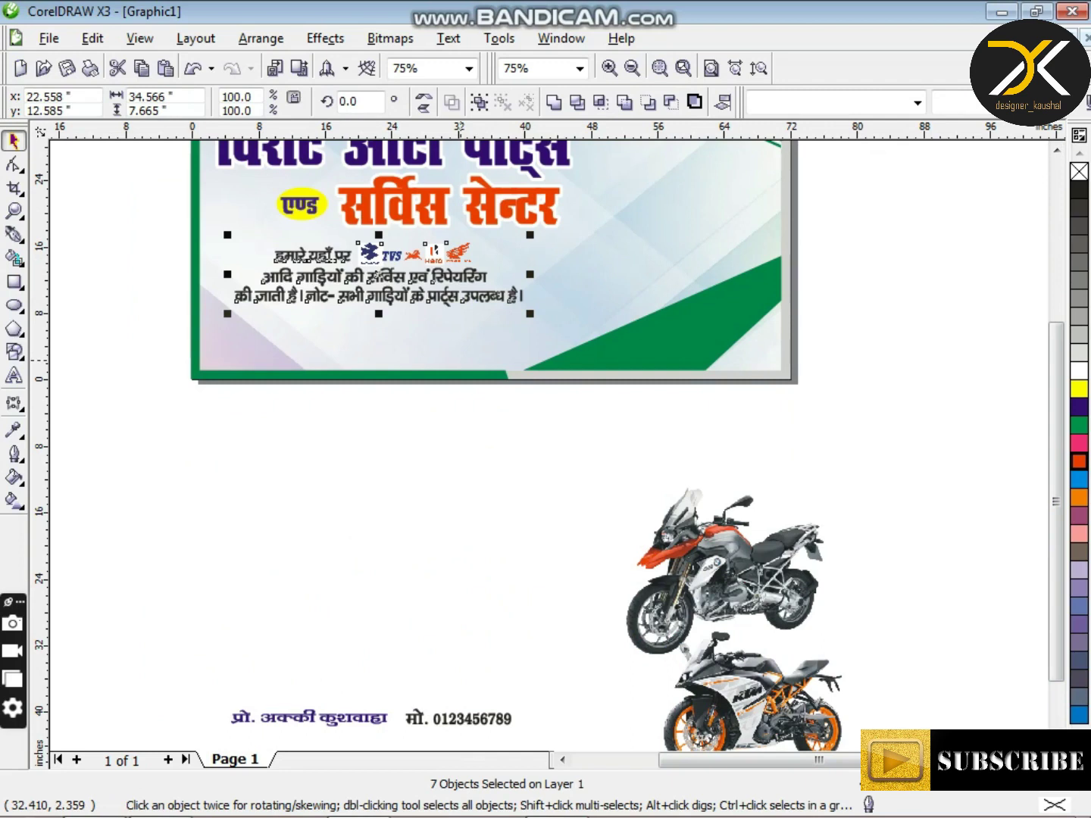
{"action": "key", "text": "Escape"}
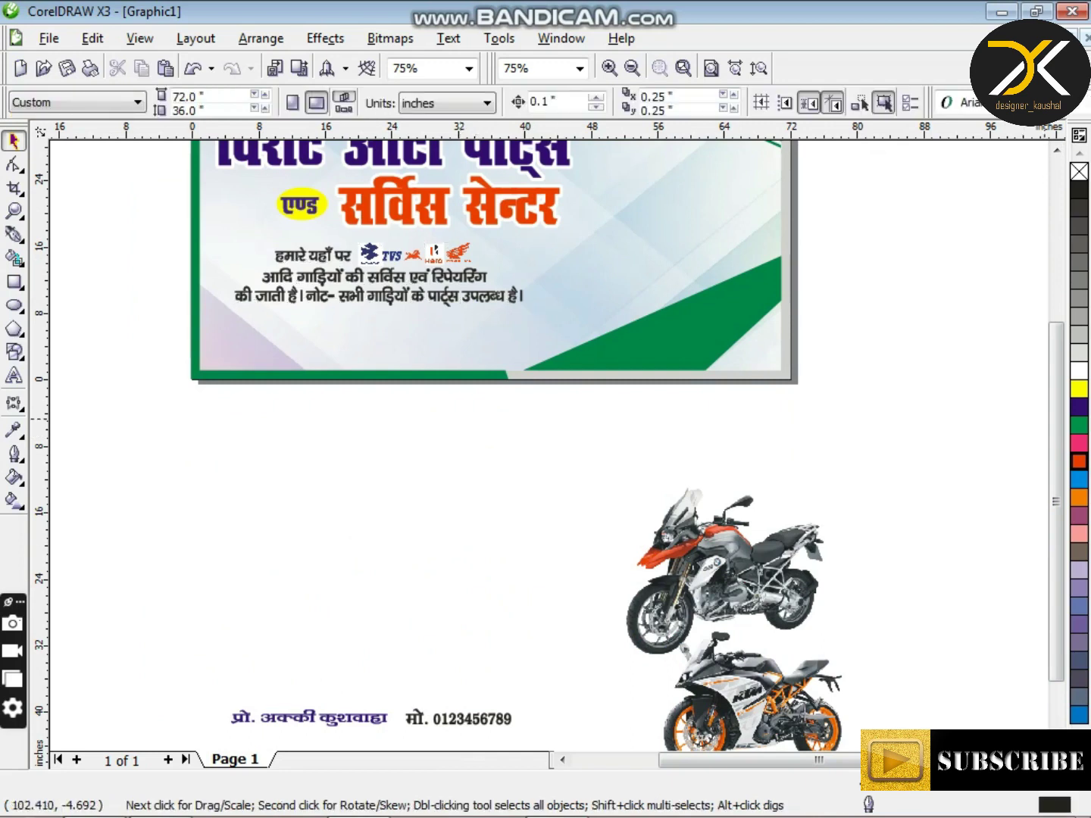
Step: Place the proprietor's name and the mobile number side by side beneath the services text
{"action": "scroll", "coordinate": [547, 451], "scroll_direction": "down", "scroll_amount": 1}
{"action": "left_click_drag", "start_coordinate": [318, 697], "coordinate": [328, 299]}
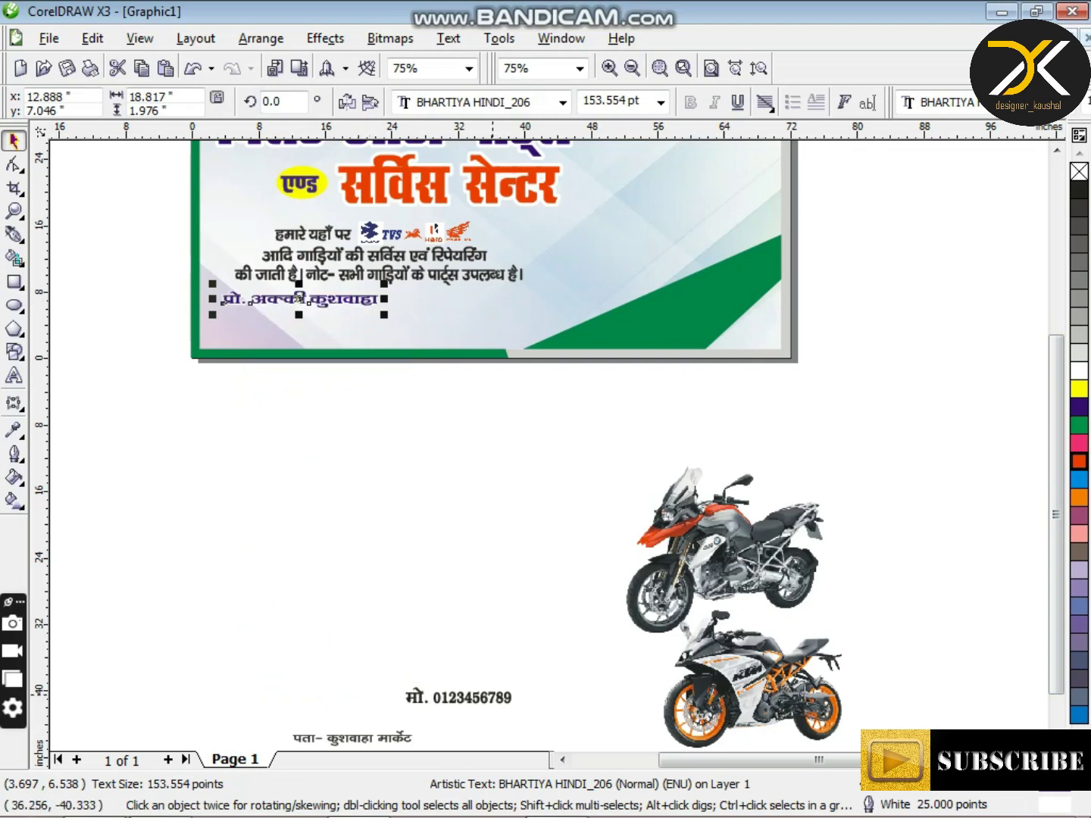
{"action": "left_click_drag", "start_coordinate": [495, 694], "coordinate": [479, 297]}
Step: Move the orange and grey BMW motorcycle onto the right part of the sign and enlarge it to about 132.8%
{"action": "left_click", "coordinate": [731, 551]}
{"action": "left_click_drag", "start_coordinate": [730, 563], "coordinate": [671, 271]}
{"action": "left_click_drag", "start_coordinate": [1057, 398], "coordinate": [1056, 359]}
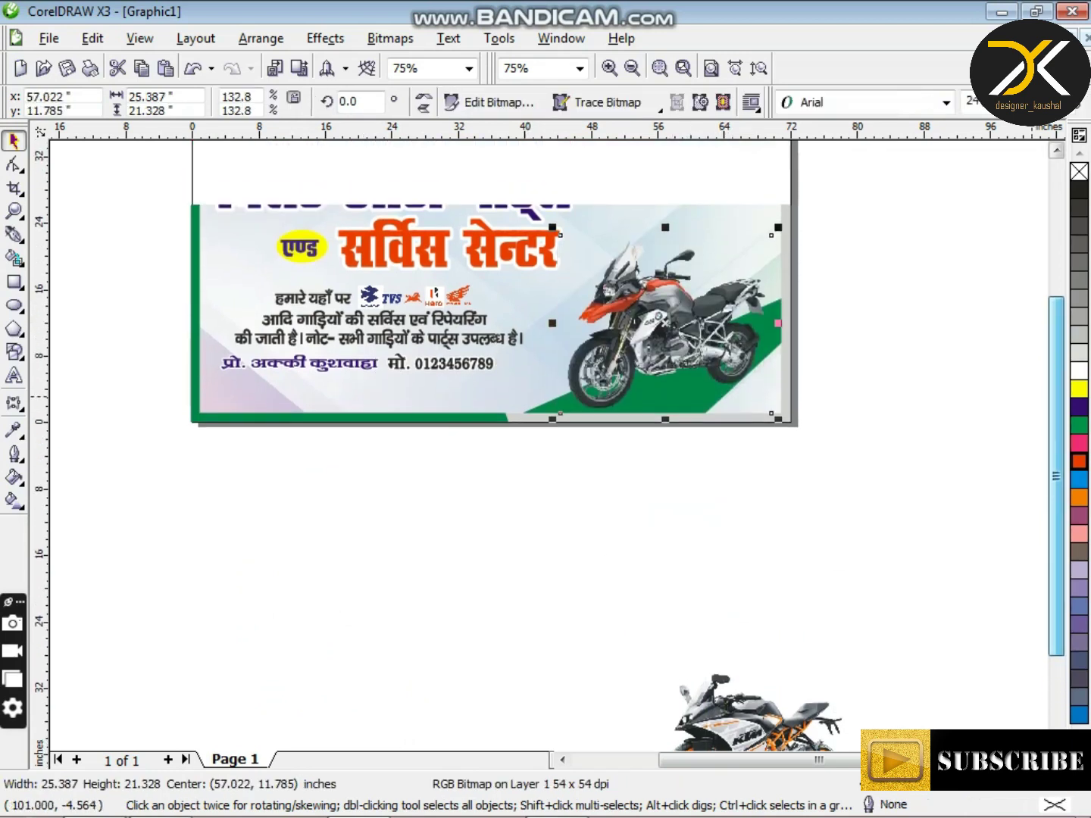
{"action": "left_click", "coordinate": [853, 372]}
{"action": "scroll", "coordinate": [724, 588], "scroll_direction": "up", "scroll_amount": 1}
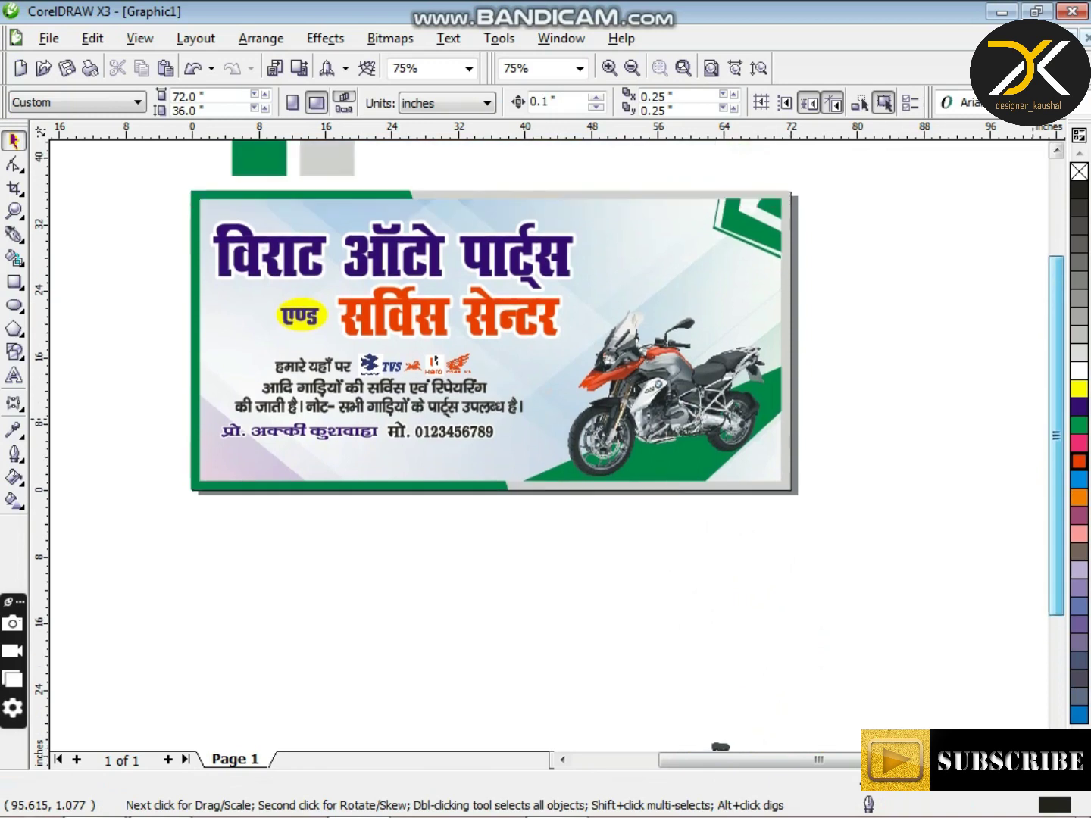
Step: Move the BMW motorcycle up beside the heading and nudge it right to the grey border
{"action": "left_click_drag", "start_coordinate": [686, 413], "coordinate": [747, 336]}
{"action": "key", "text": "Right"}
{"action": "key", "text": "Right"}
{"action": "key", "text": "Right"}
{"action": "key", "text": "Right"}
{"action": "key", "text": "Right"}
{"action": "key", "text": "Right"}
{"action": "key", "text": "Right"}
{"action": "key", "text": "Right"}
{"action": "key", "text": "Right"}
{"action": "key", "text": "Right"}
{"action": "key", "text": "Right"}
{"action": "key", "text": "Right"}
{"action": "key", "text": "Right"}
{"action": "key", "text": "Right"}
{"action": "key", "text": "Right"}
{"action": "key", "text": "Right"}
{"action": "key", "text": "Right"}
{"action": "key", "text": "Right"}
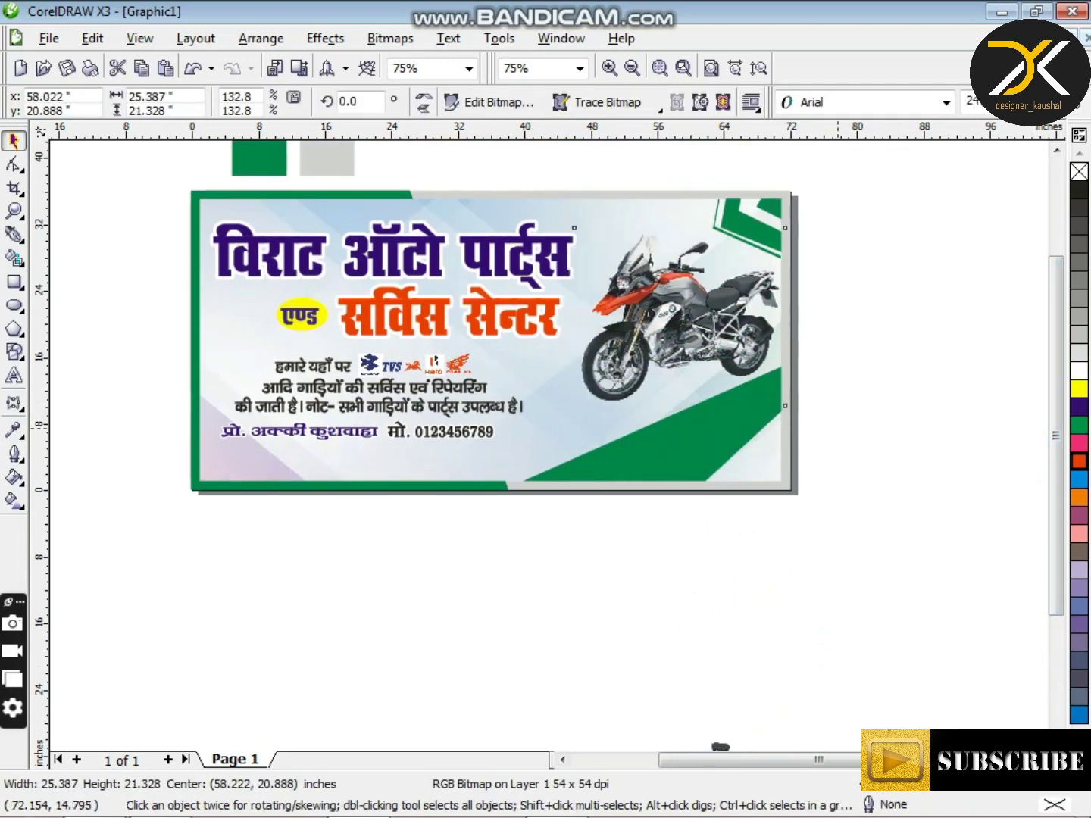
Step: Place the KTM motorcycle in the sign's lower-right corner and nudge the BMW motorcycle up above it
{"action": "scroll", "coordinate": [972, 540], "scroll_direction": "down", "scroll_amount": 1}
{"action": "left_click_drag", "start_coordinate": [794, 687], "coordinate": [766, 282]}
{"action": "left_click", "coordinate": [669, 220]}
{"action": "key", "text": "Up"}
{"action": "key", "text": "Up"}
{"action": "key", "text": "Up"}
{"action": "key", "text": "Up"}
{"action": "key", "text": "Up"}
{"action": "key", "text": "Up"}
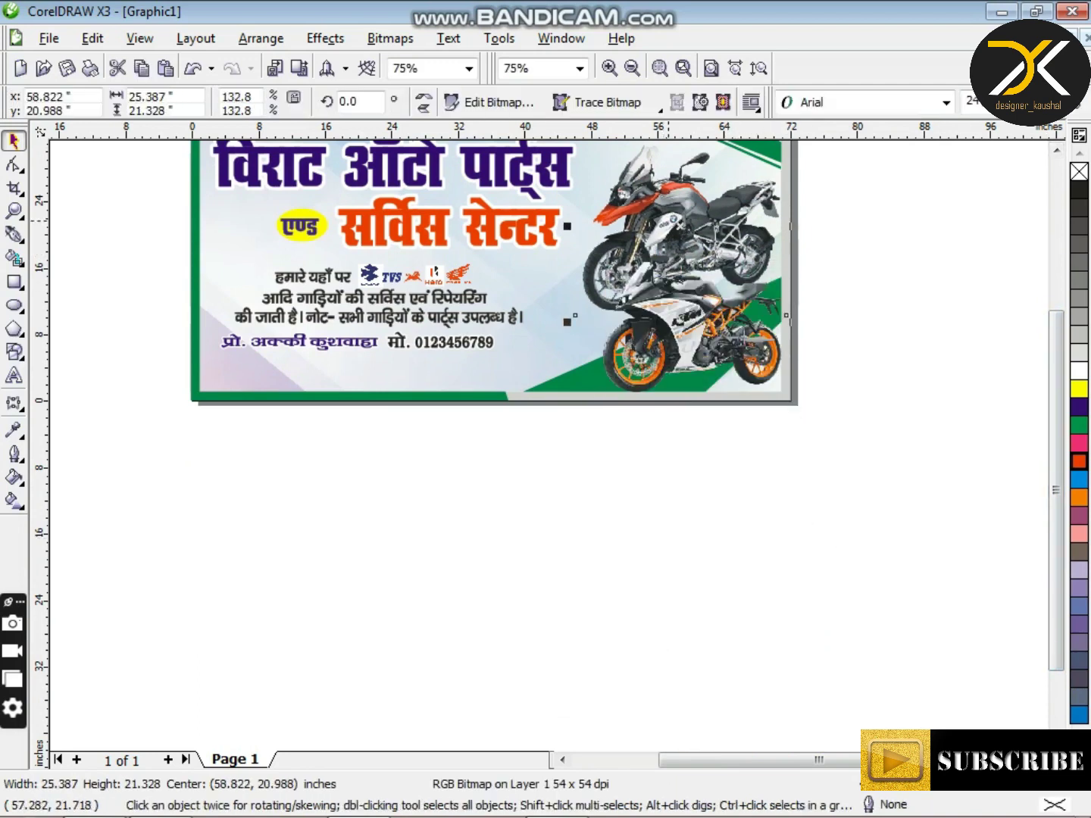
Step: Nudge the KTM motorcycle down, enlarge it to about 106.1% and shift the BMW motorcycle higher
{"action": "scroll", "coordinate": [670, 249], "scroll_direction": "up", "scroll_amount": 1}
{"action": "left_click", "coordinate": [554, 595]}
{"action": "key", "text": "Down"}
{"action": "key", "text": "Down"}
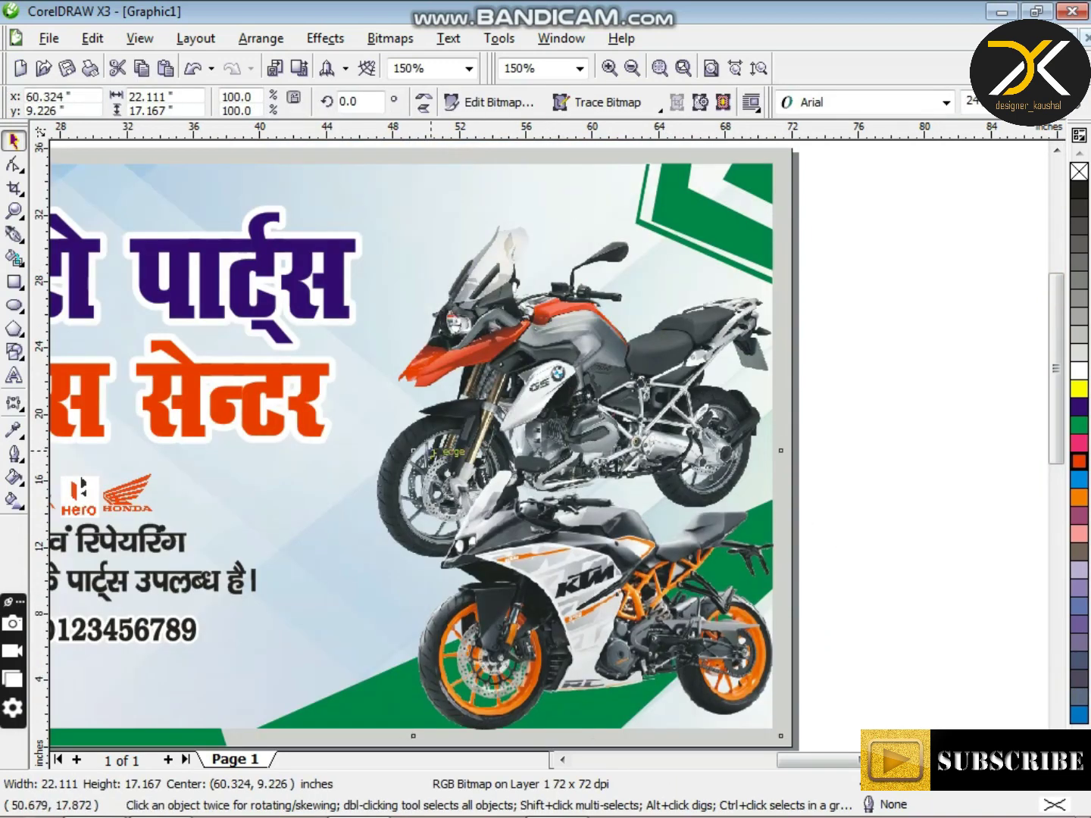
{"action": "left_click_drag", "start_coordinate": [413, 451], "coordinate": [392, 432]}
{"action": "left_click_drag", "start_coordinate": [516, 372], "coordinate": [512, 344]}
Step: Crop the BMW motorcycle picture along the inner edge of the right grey border
{"action": "left_click", "coordinate": [13, 188]}
{"action": "left_click_drag", "start_coordinate": [307, 164], "coordinate": [773, 638]}
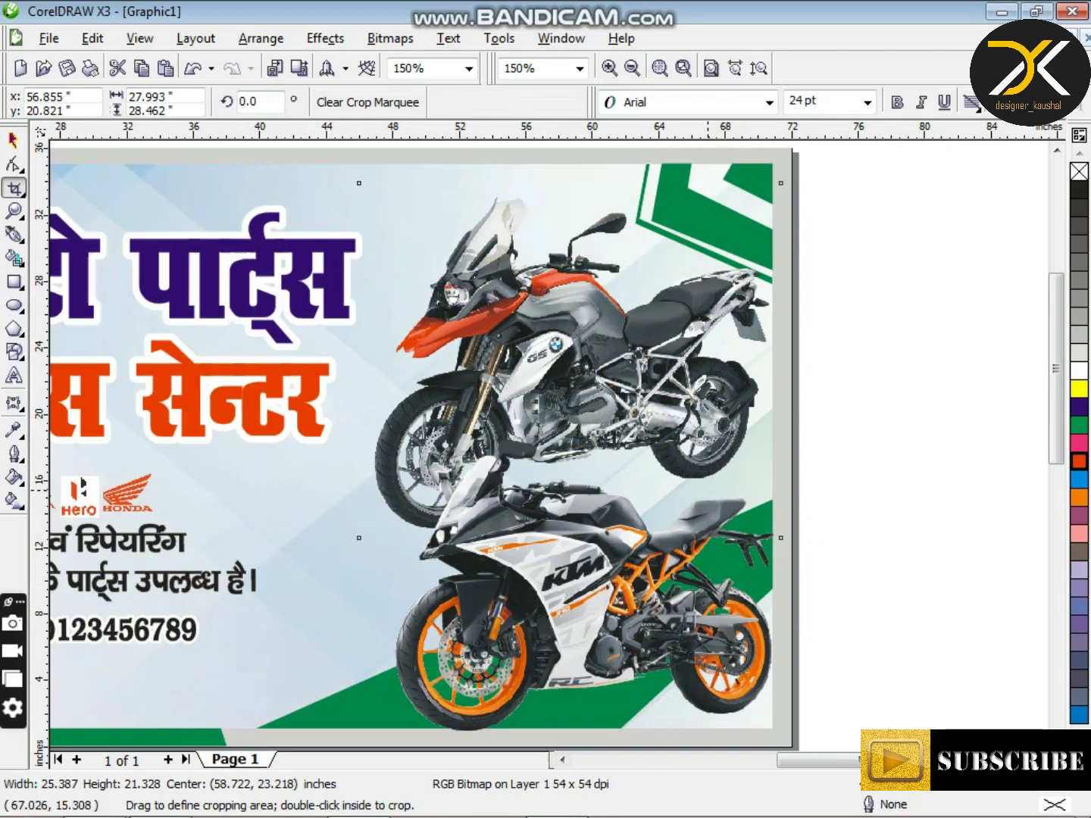
{"action": "double_click", "coordinate": [709, 493]}
{"action": "left_click", "coordinate": [13, 140]}
Step: Nudge the cropped BMW motorcycle upward to separate it more from the KTM motorcycle
{"action": "left_click", "coordinate": [642, 423]}
{"action": "key", "text": "Up"}
{"action": "key", "text": "Up"}
{"action": "key", "text": "Up"}
{"action": "key", "text": "Up"}
{"action": "key", "text": "Up"}
{"action": "key", "text": "Up"}
{"action": "key", "text": "Up"}
{"action": "key", "text": "Up"}
{"action": "key", "text": "Up"}
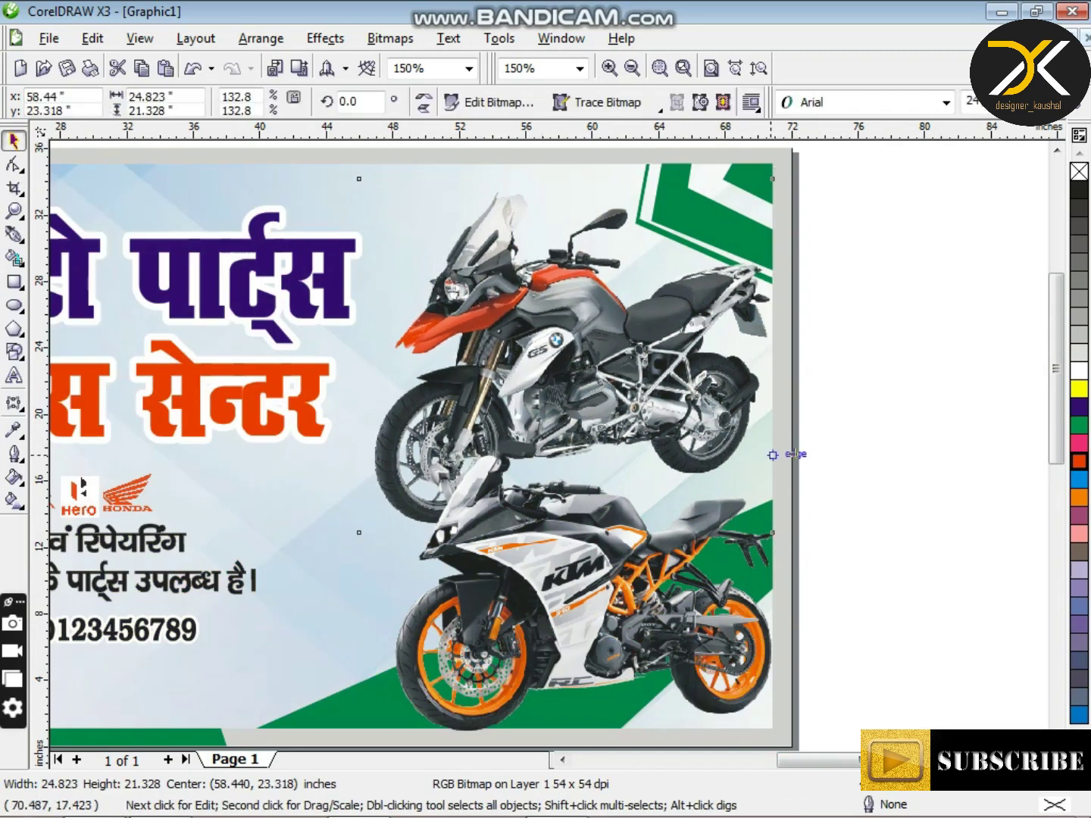
Step: Reduce the KTM motorcycle to about 101.8% and nudge it right towards the grey border
{"action": "left_click", "coordinate": [626, 570]}
{"action": "key", "text": "Left"}
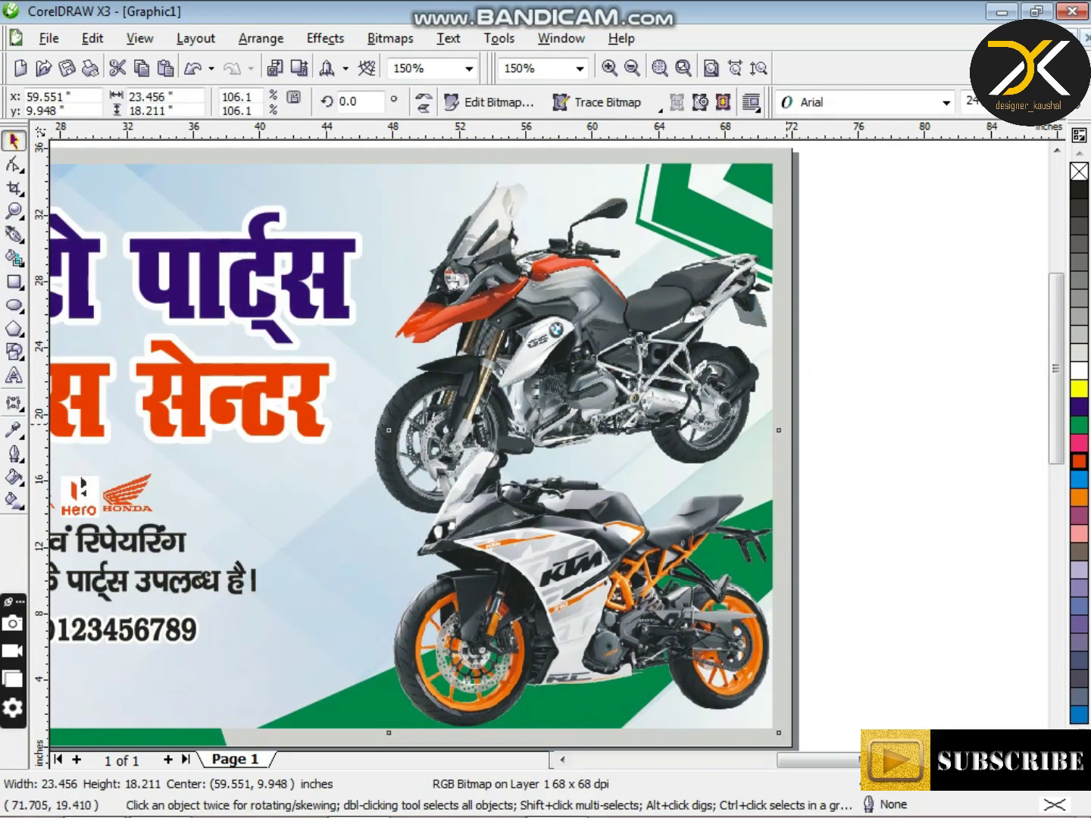
{"action": "mouse_move", "coordinate": [779, 434]}
{"action": "left_mouse_down"}
{"action": "mouse_move", "coordinate": [752, 454]}
{"action": "mouse_move", "coordinate": [765, 442]}
{"action": "left_mouse_up"}
{"action": "key", "text": "Right"}
{"action": "key", "text": "Right"}
{"action": "key", "text": "Right"}
{"action": "key", "text": "Right"}
{"action": "key", "text": "Right"}
{"action": "key", "text": "Right"}
{"action": "key", "text": "Right"}
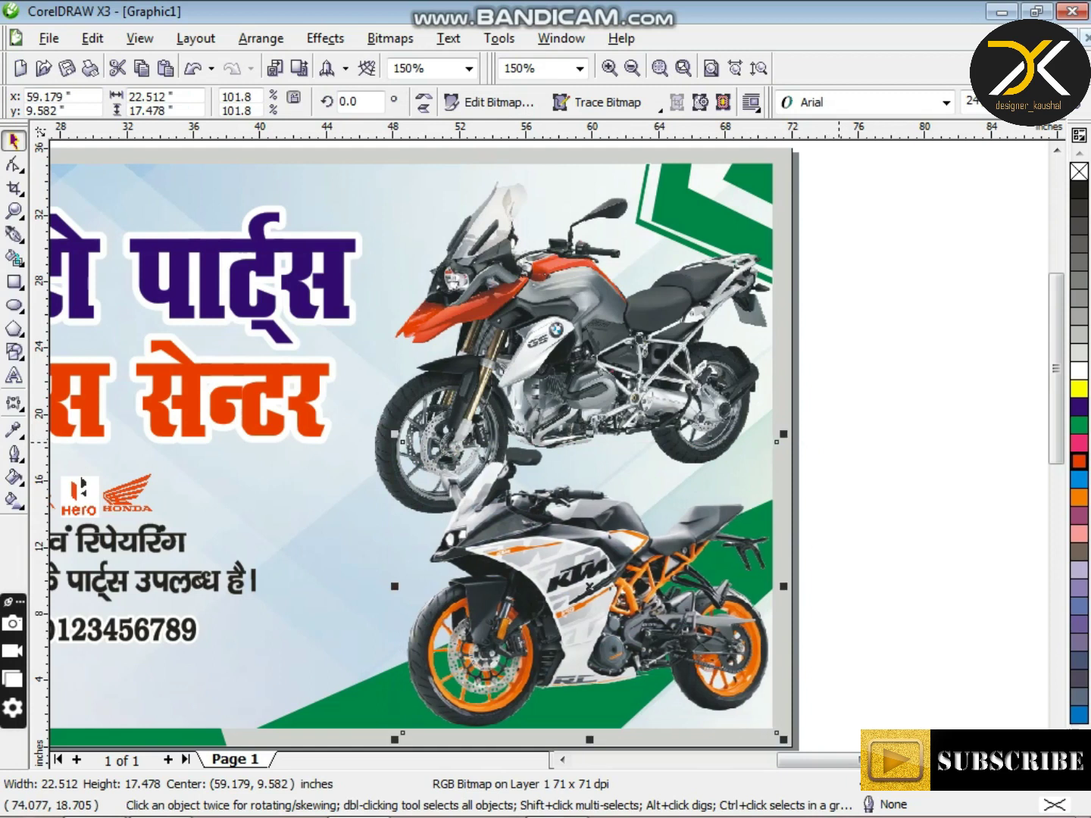
{"action": "left_click", "coordinate": [839, 441]}
{"action": "scroll", "coordinate": [839, 441], "scroll_direction": "down", "scroll_amount": 1}
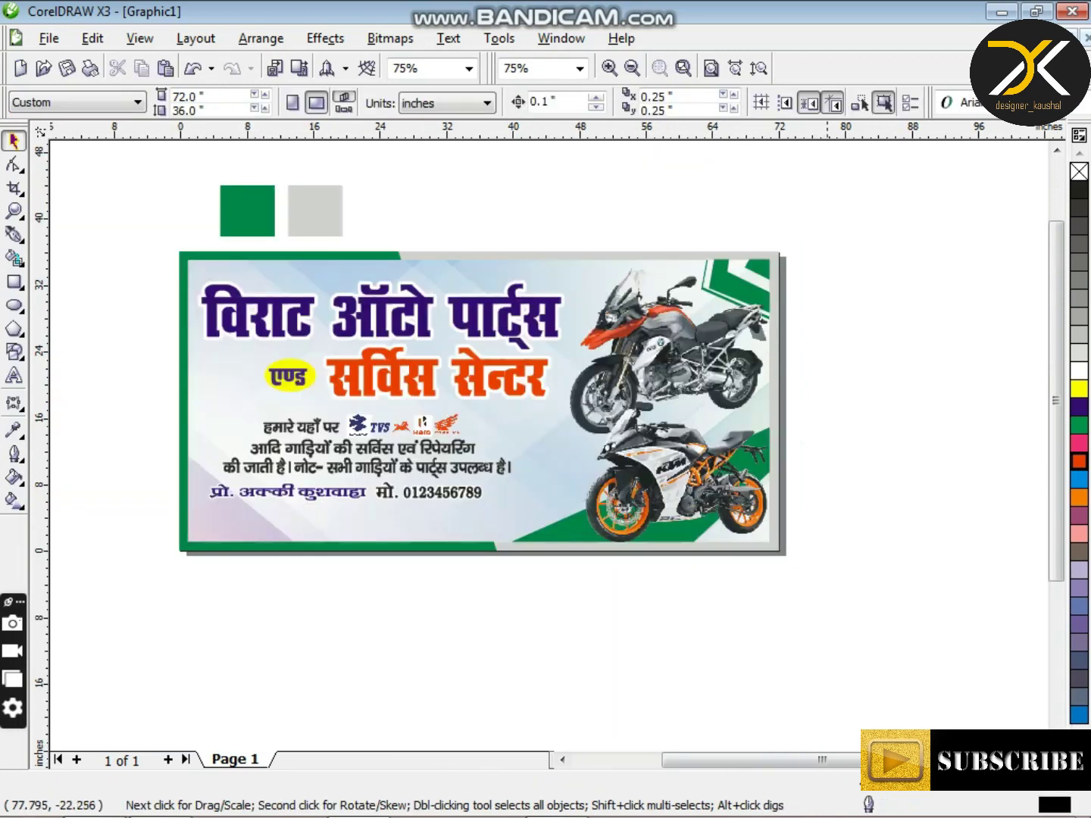
Step: Draw a rectangle about 15.8 by 3.1 inches with fully rounded corners to suit the brand logos, and set it below the page
{"action": "left_click_drag", "start_coordinate": [825, 760], "coordinate": [783, 760]}
{"action": "scroll", "coordinate": [573, 465], "scroll_direction": "up", "scroll_amount": 2}
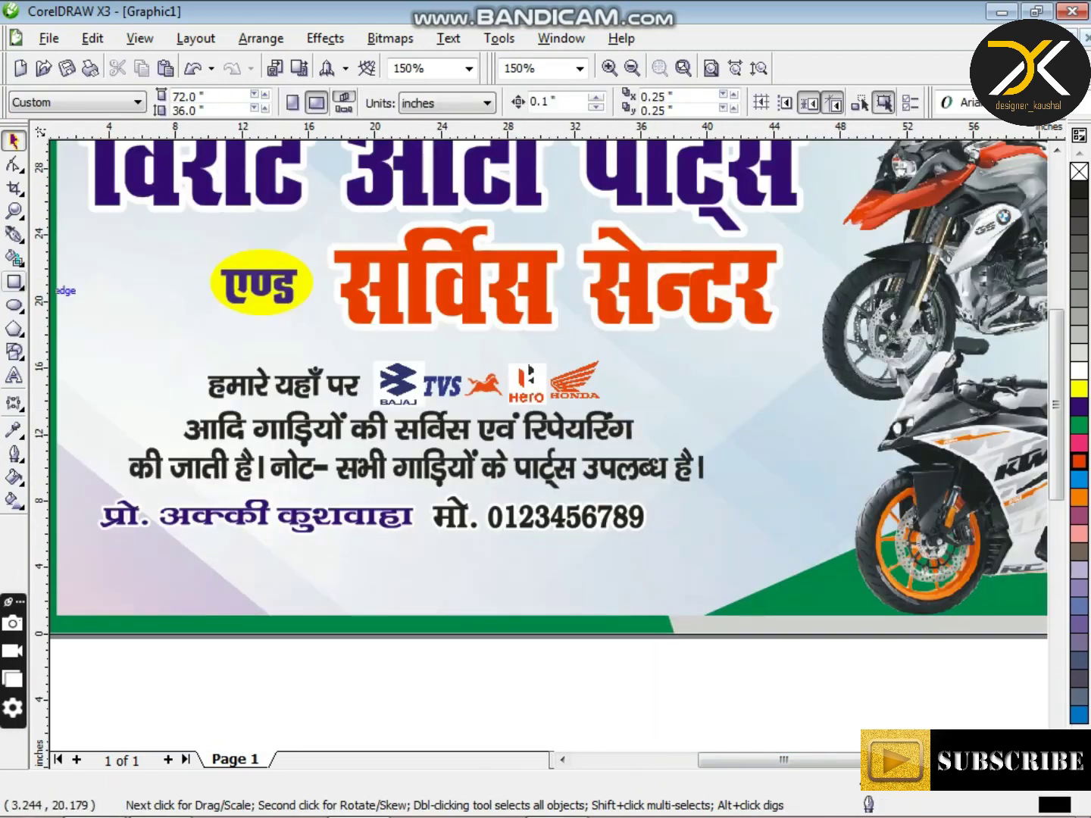
{"action": "left_click", "coordinate": [14, 281]}
{"action": "left_click_drag", "start_coordinate": [361, 347], "coordinate": [624, 399]}
{"action": "left_click", "coordinate": [14, 163]}
{"action": "left_click_drag", "start_coordinate": [361, 347], "coordinate": [426, 668]}
{"action": "left_click", "coordinate": [14, 140]}
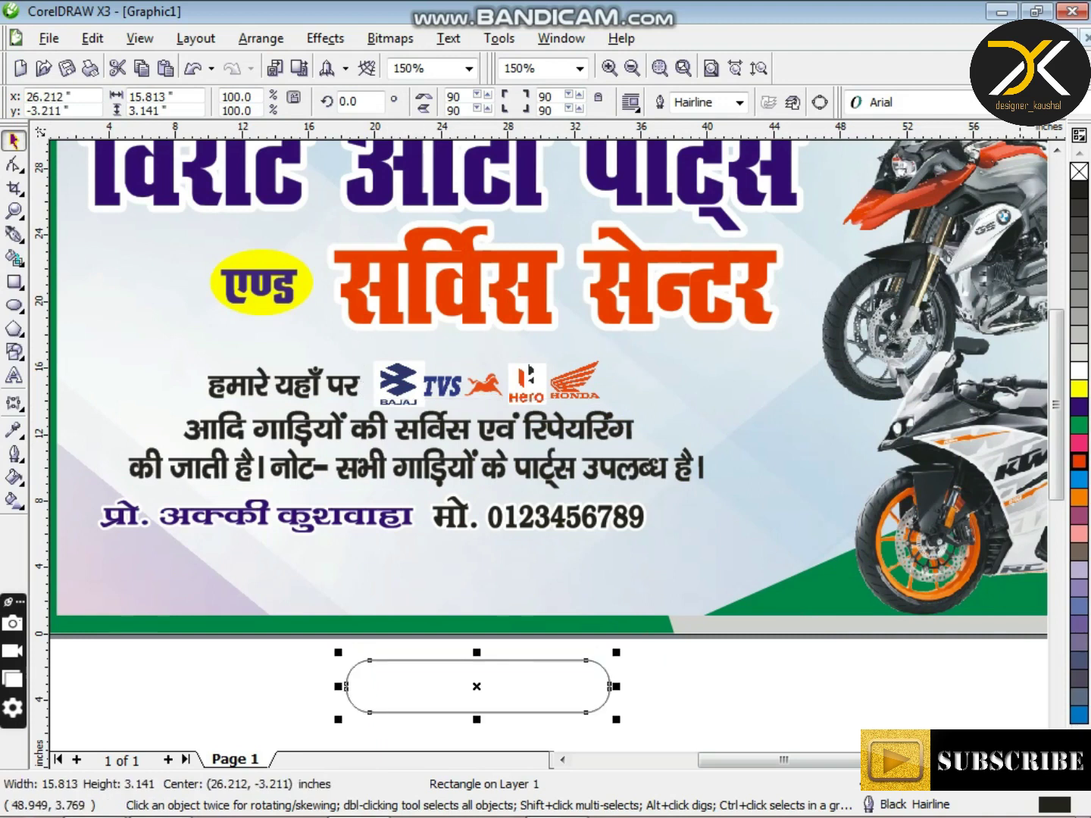
Step: Fill the rounded rectangle with white and place it behind the row of brand logos
{"action": "left_click", "coordinate": [536, 385]}
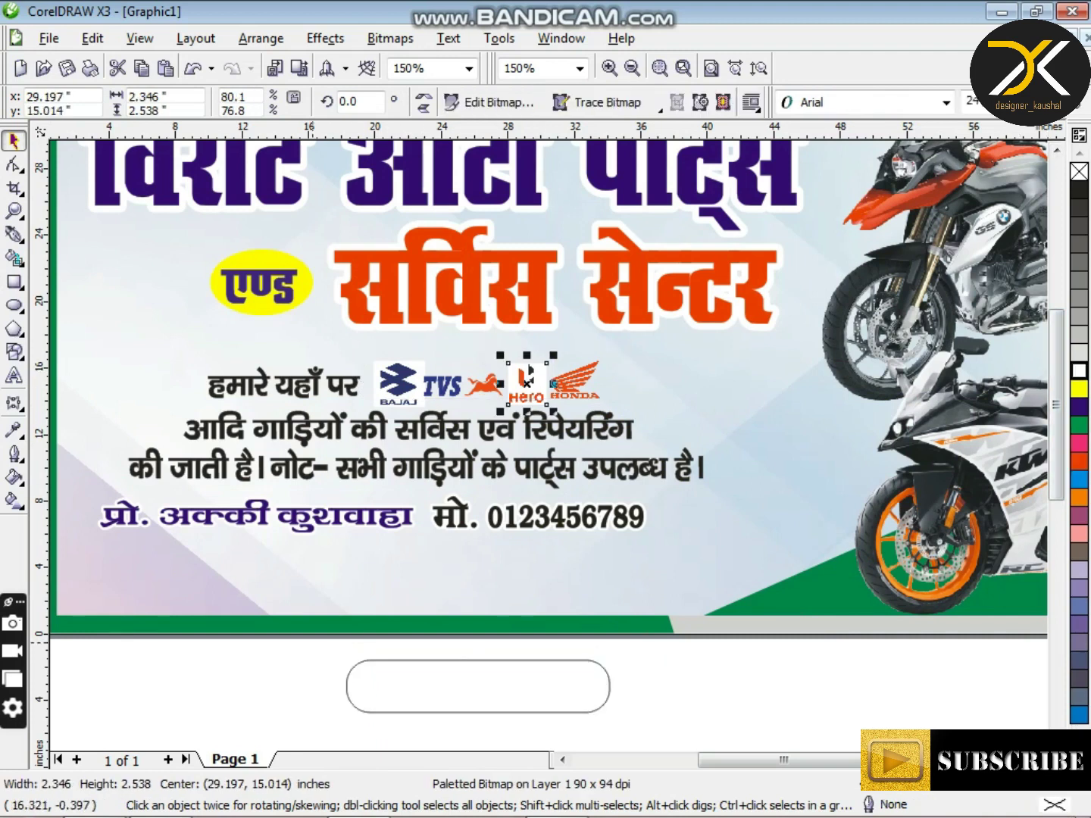
{"action": "left_click_drag", "start_coordinate": [315, 640], "coordinate": [660, 348]}
{"action": "left_click_drag", "start_coordinate": [502, 686], "coordinate": [516, 385]}
Step: Give the three services text lines a 20 pt white outline behind the fill, with the default nib shape
{"action": "left_click", "coordinate": [540, 441]}
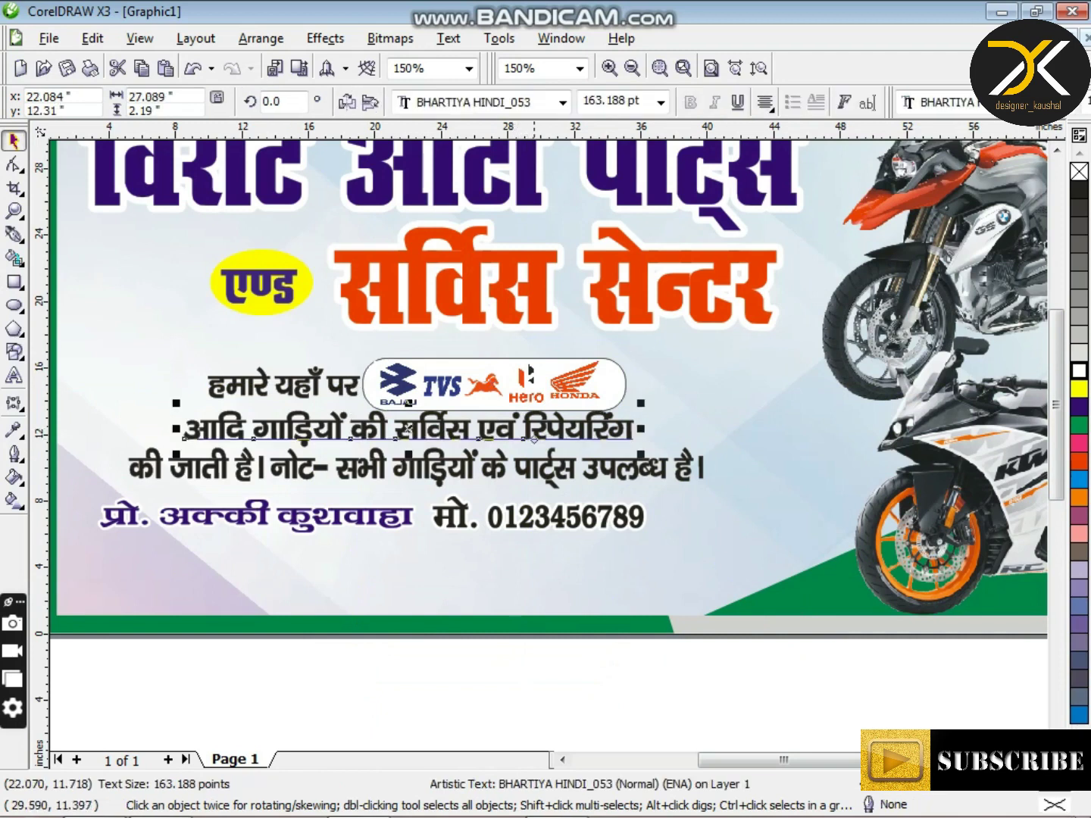
{"action": "left_click", "coordinate": [554, 476], "text": "shift"}
{"action": "left_click", "coordinate": [343, 389], "text": "shift"}
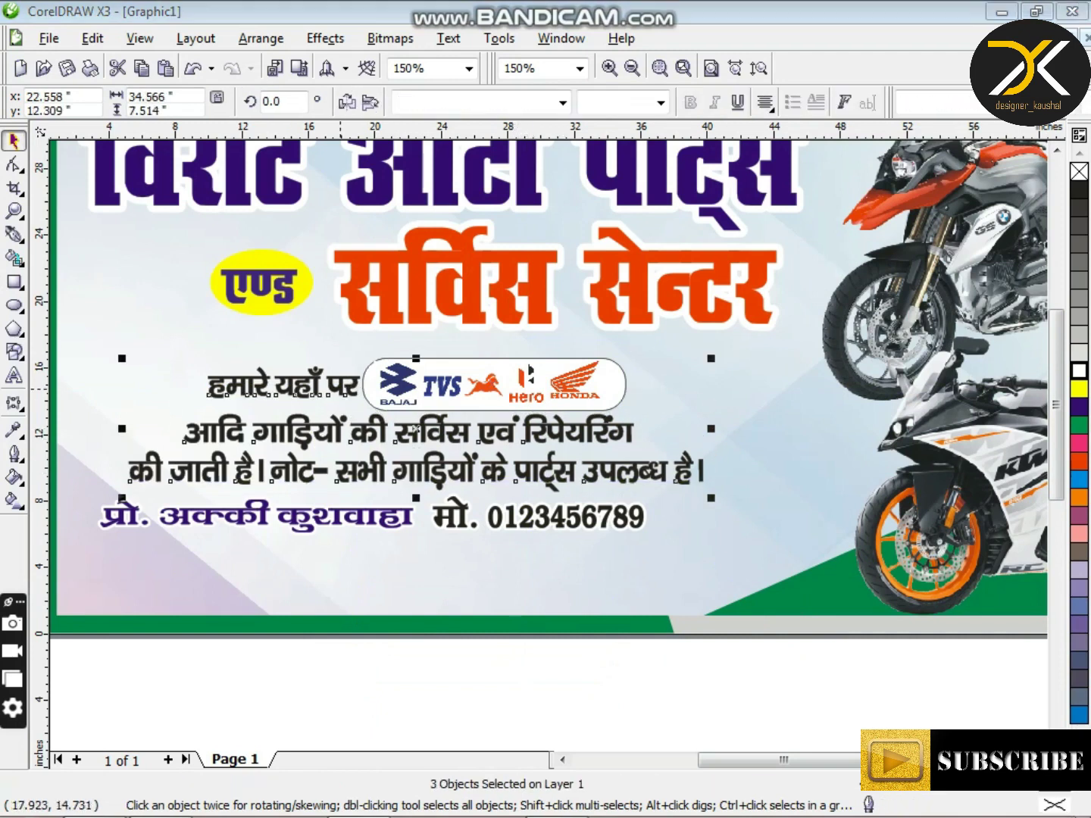
{"action": "key", "text": "F12"}
{"action": "left_click", "coordinate": [453, 260]}
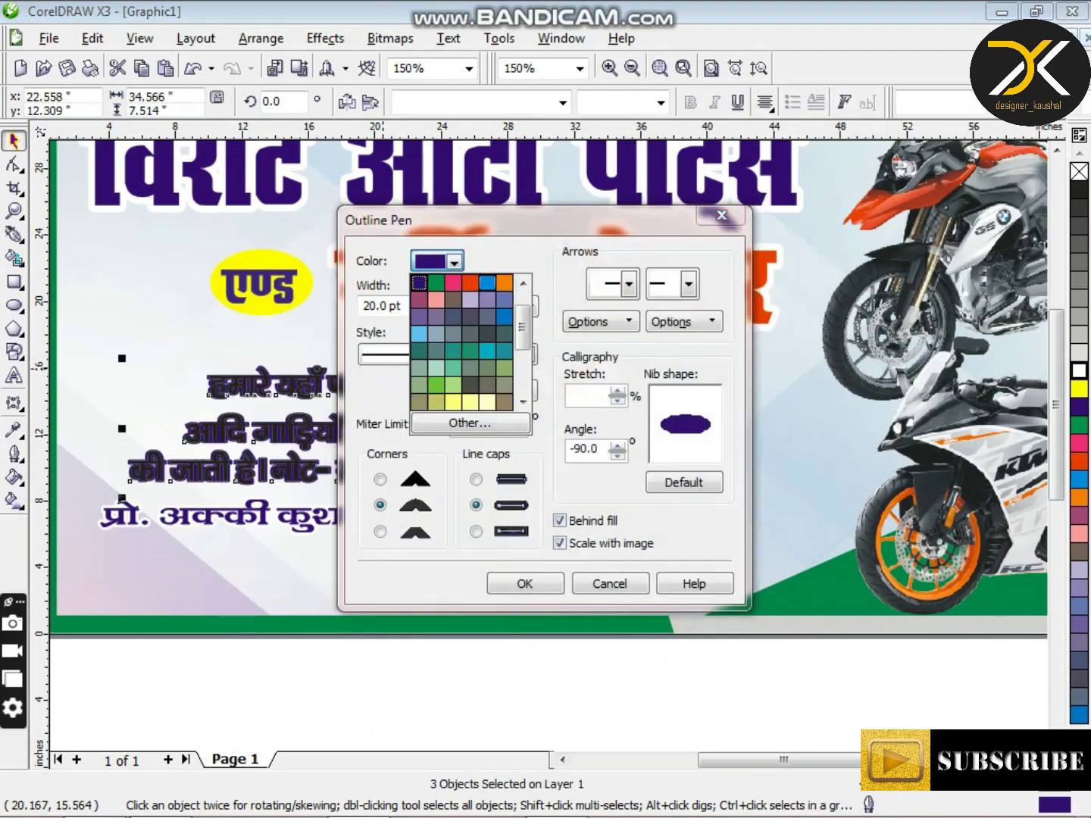
{"action": "left_click", "coordinate": [494, 300]}
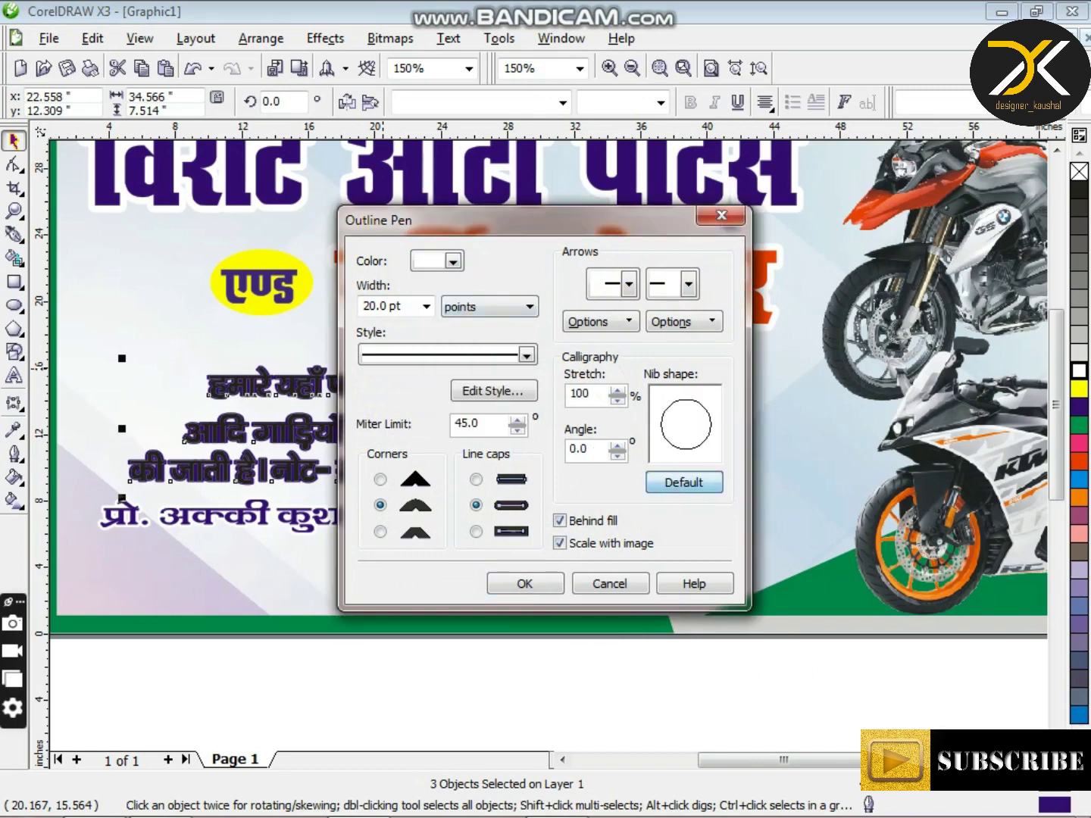
{"action": "left_click", "coordinate": [524, 583]}
Step: Place the brand logos on their white badge beside the first services line, about 15.3 by 2.9 inches overall, and remove the badge's outline
{"action": "left_click", "coordinate": [500, 391]}
{"action": "left_click_drag", "start_coordinate": [324, 707], "coordinate": [650, 346]}
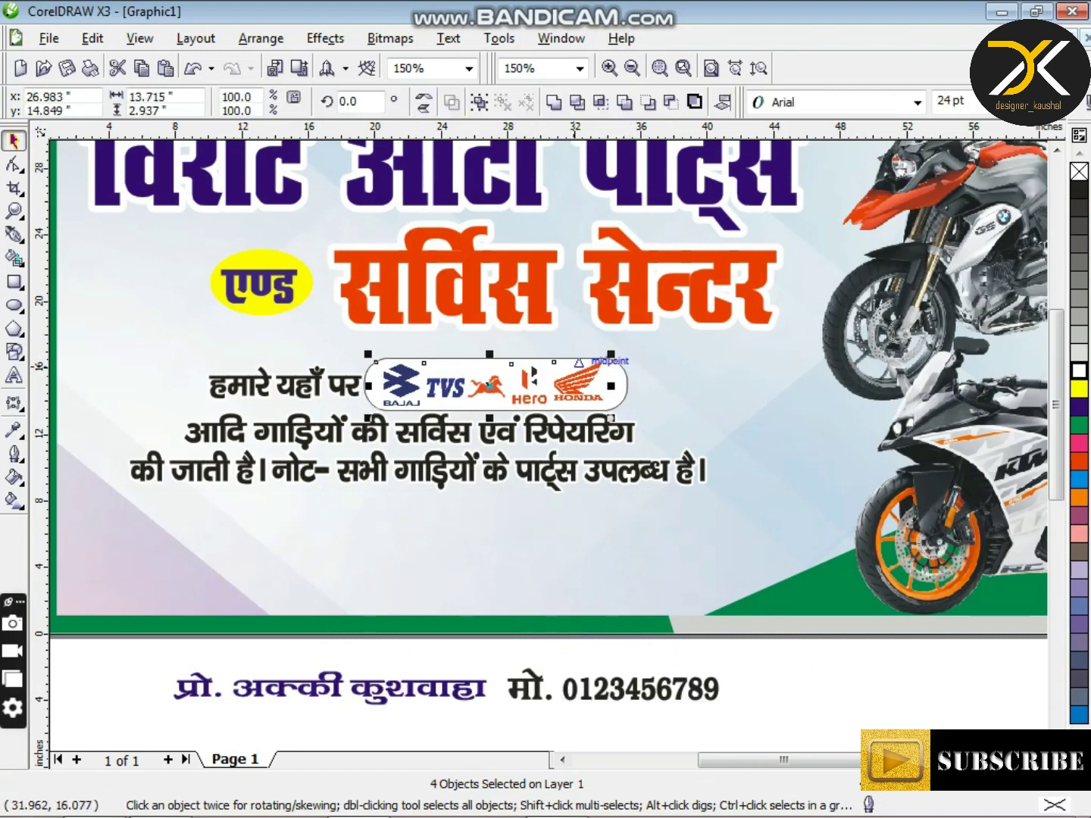
{"action": "left_click", "coordinate": [556, 384], "text": "shift"}
{"action": "left_click_drag", "start_coordinate": [312, 652], "coordinate": [648, 302]}
{"action": "left_click_drag", "start_coordinate": [633, 353], "coordinate": [626, 385]}
{"action": "left_click", "coordinate": [14, 453]}
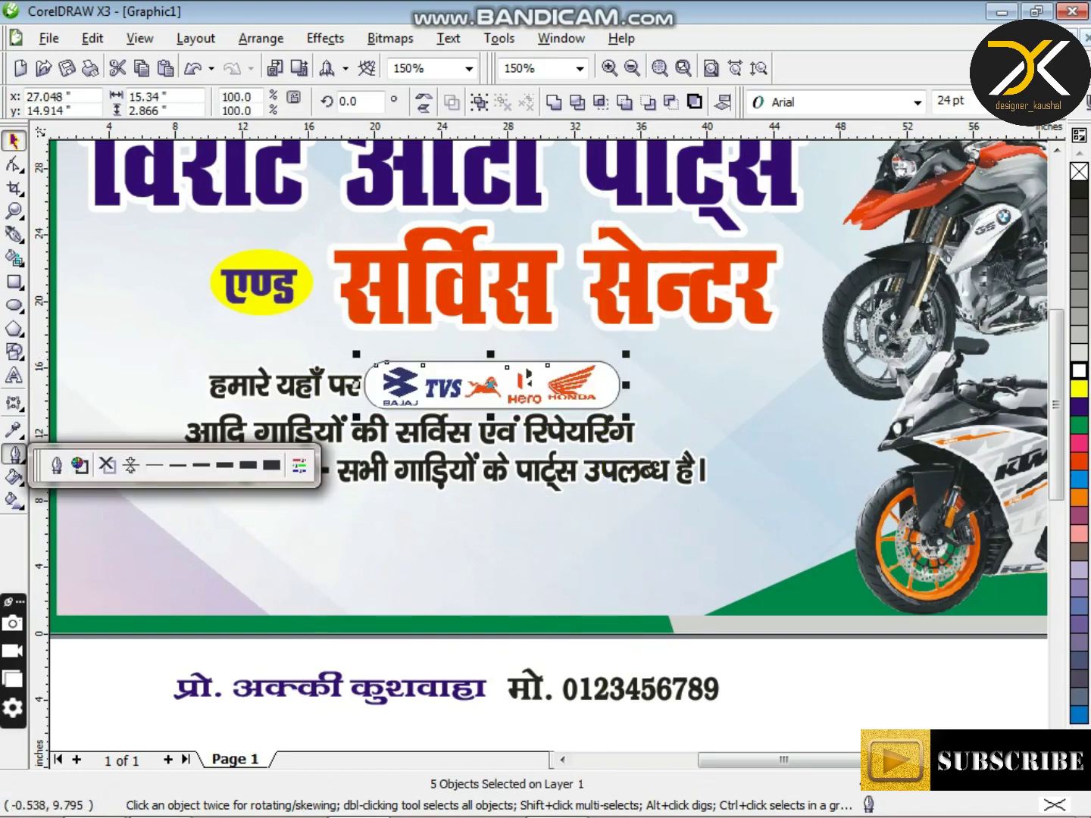
{"action": "left_click", "coordinate": [107, 466]}
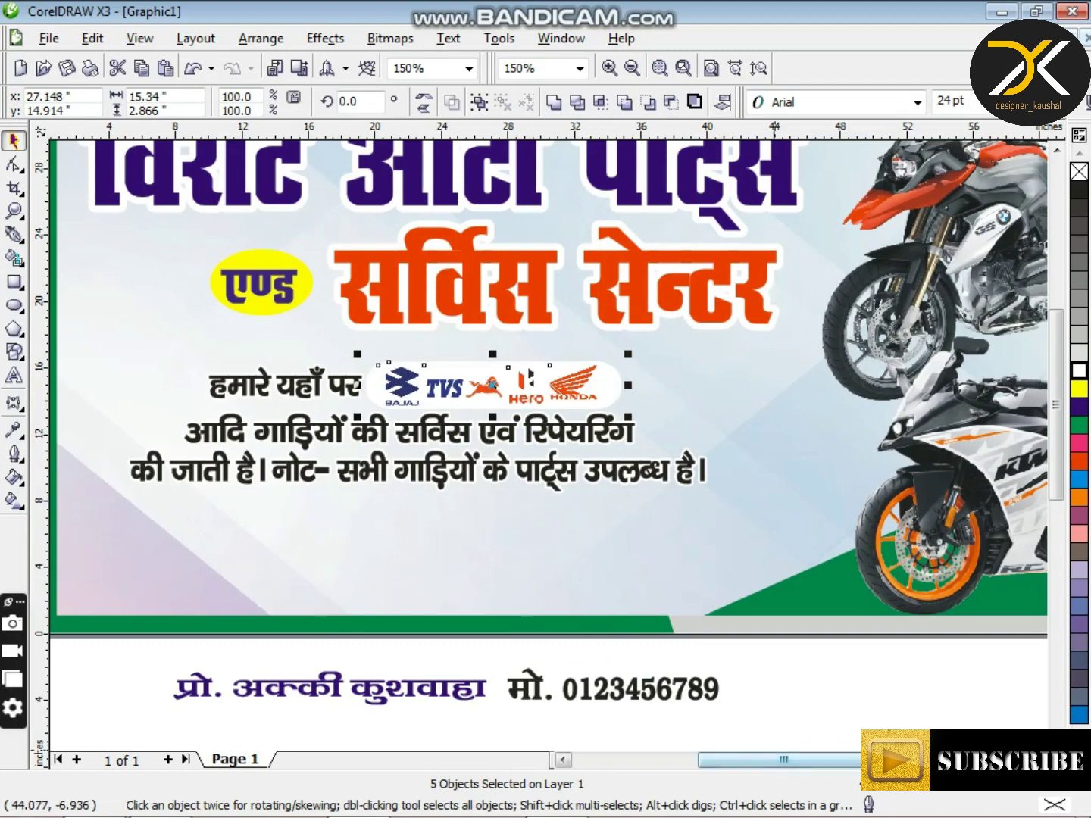
Step: Nudge the three services lines together with the brand logo badge up by about 0.8 inches towards the heading
{"action": "left_click_drag", "start_coordinate": [778, 761], "coordinate": [743, 760]}
{"action": "left_click_drag", "start_coordinate": [151, 295], "coordinate": [936, 501]}
{"action": "key", "text": "Up"}
{"action": "key", "text": "Up"}
{"action": "key", "text": "Up"}
{"action": "key", "text": "Up"}
{"action": "key", "text": "Up"}
{"action": "key", "text": "Up"}
{"action": "key", "text": "Up"}
{"action": "key", "text": "Up"}
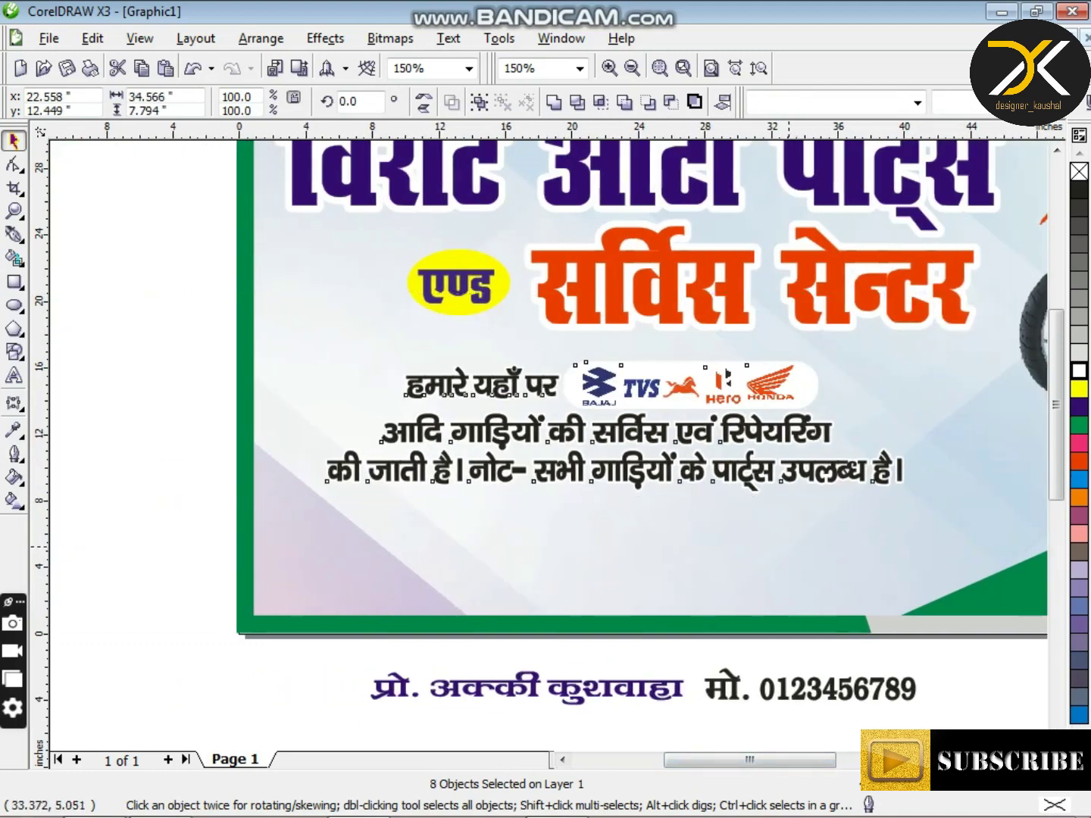
Step: Place the proprietor and mobile number texts below the services lines and stretch them to about 34.3 by 2.7 inches overall
{"action": "left_click", "coordinate": [655, 679]}
{"action": "left_click", "coordinate": [811, 690], "text": "shift"}
{"action": "left_click_drag", "start_coordinate": [811, 689], "coordinate": [751, 512]}
{"action": "left_click_drag", "start_coordinate": [858, 526], "coordinate": [884, 543]}
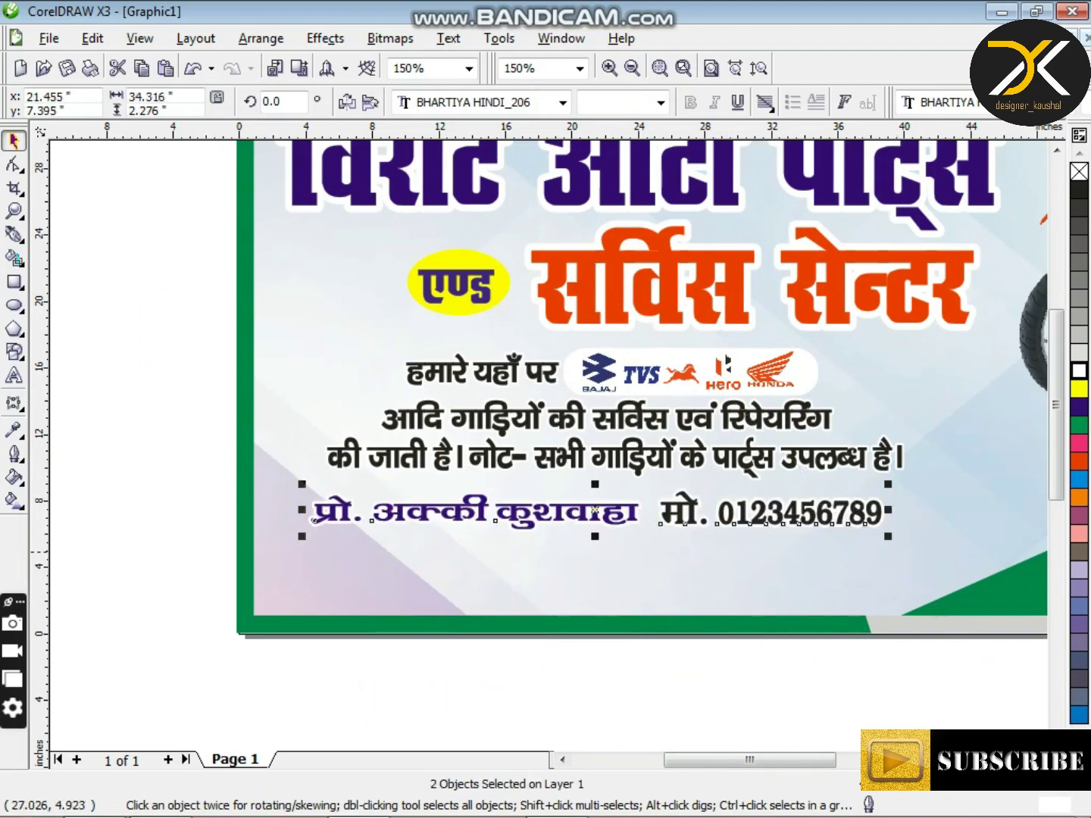
{"action": "left_click_drag", "start_coordinate": [595, 536], "coordinate": [595, 543]}
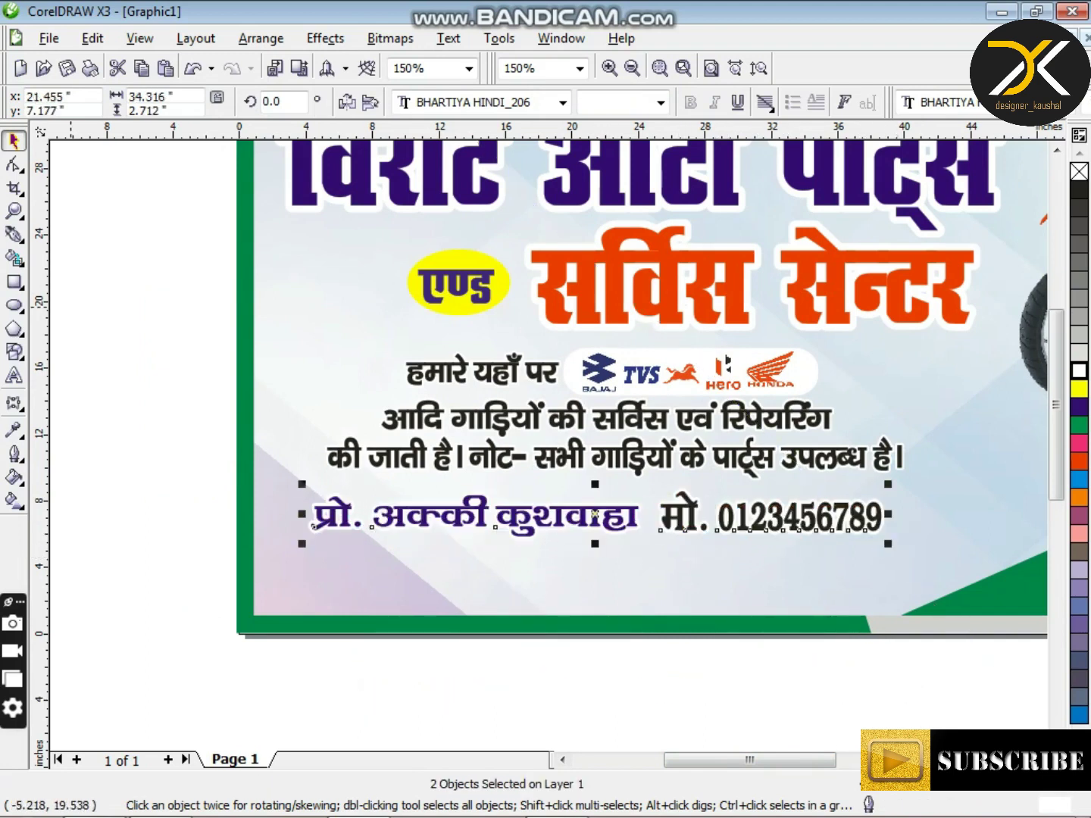
Step: Draw a rectangle about 12.2 by 2.5 inches in the sign's lower-left corner and fully round its corners
{"action": "left_click", "coordinate": [14, 282]}
{"action": "left_click_drag", "start_coordinate": [265, 561], "coordinate": [469, 603]}
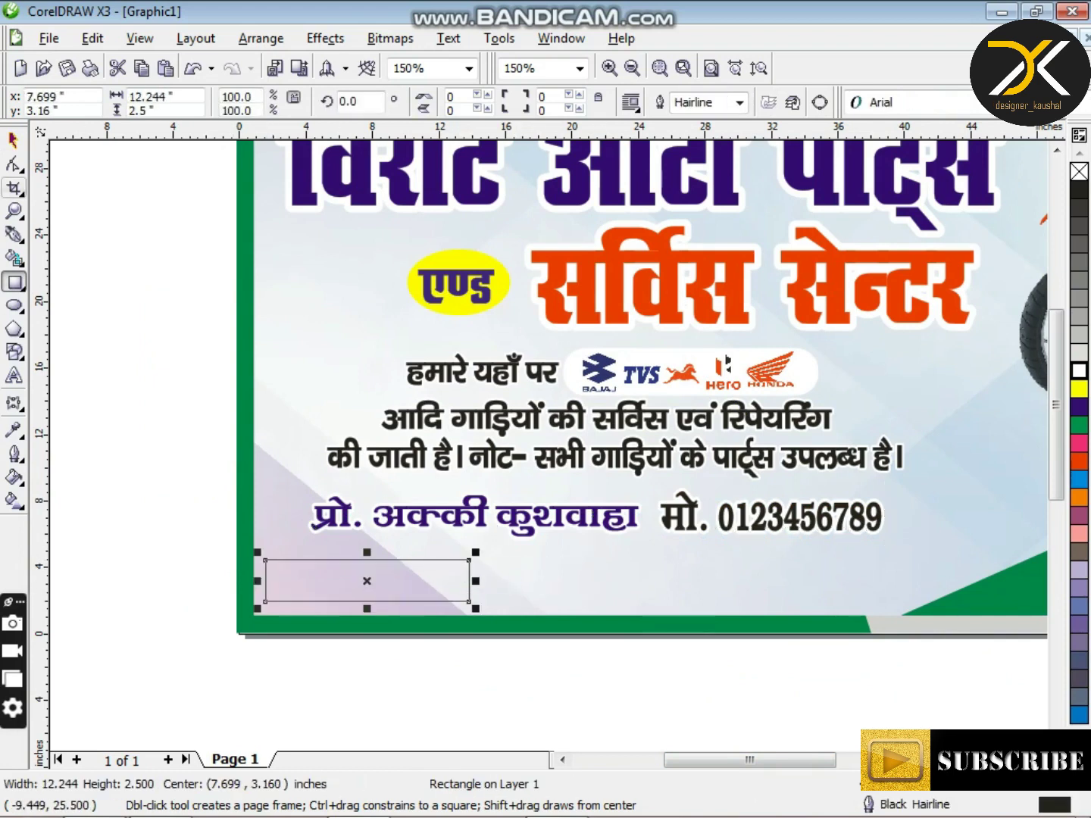
{"action": "left_click", "coordinate": [14, 164]}
{"action": "mouse_move", "coordinate": [267, 561]}
{"action": "left_mouse_down"}
{"action": "mouse_move", "coordinate": [300, 568]}
{"action": "mouse_move", "coordinate": [288, 562]}
{"action": "left_mouse_up"}
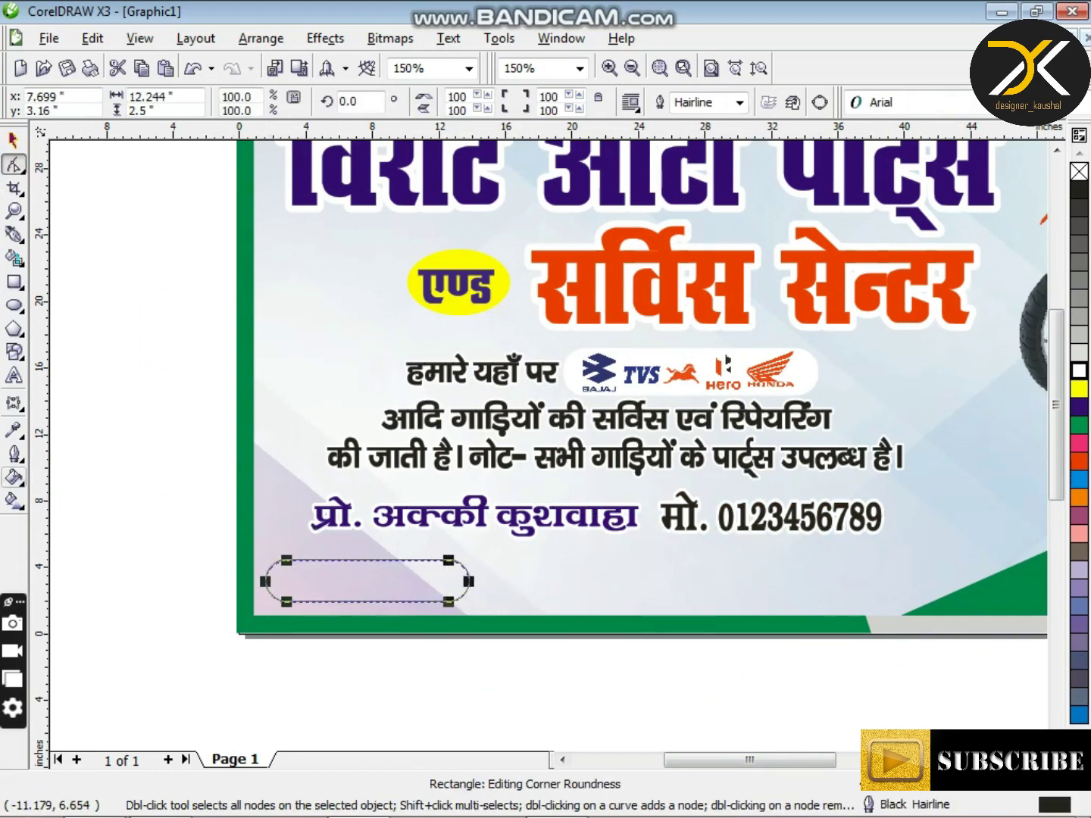
Step: Fill the rounded rectangle with the border's green and remove its outline
{"action": "left_click", "coordinate": [14, 430]}
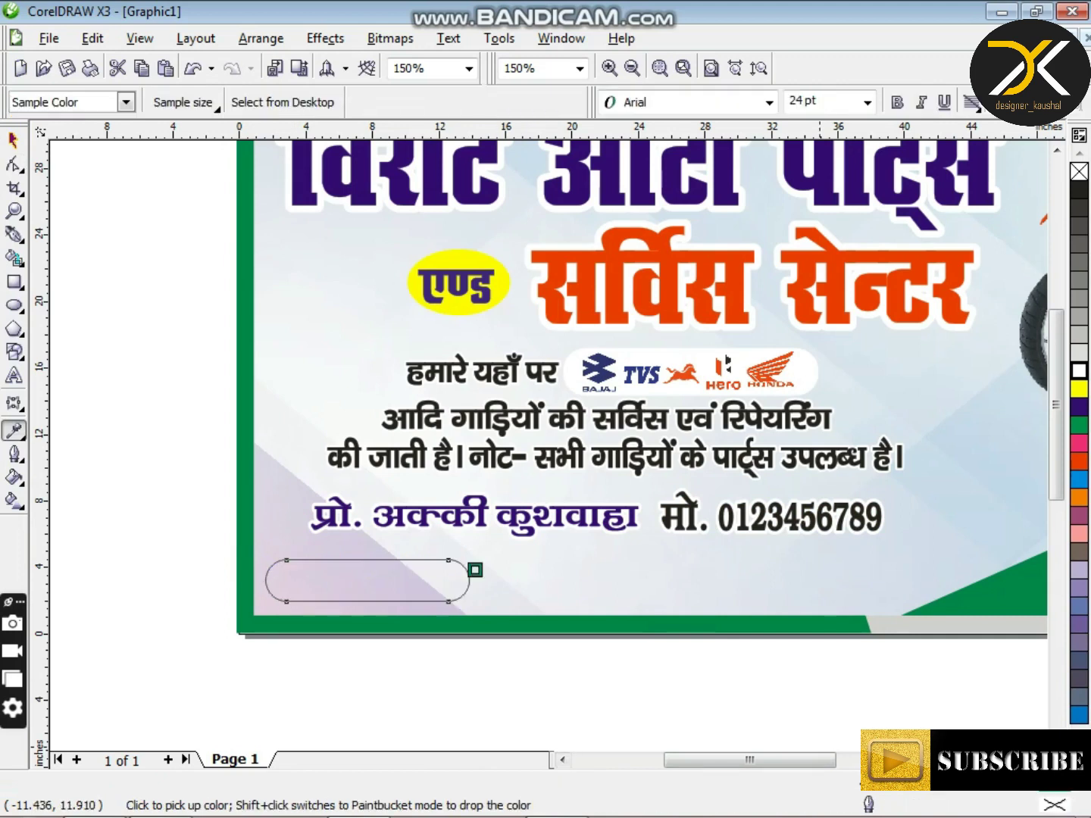
{"action": "left_click", "coordinate": [461, 580]}
{"action": "left_click", "coordinate": [14, 454]}
{"action": "left_click", "coordinate": [106, 460]}
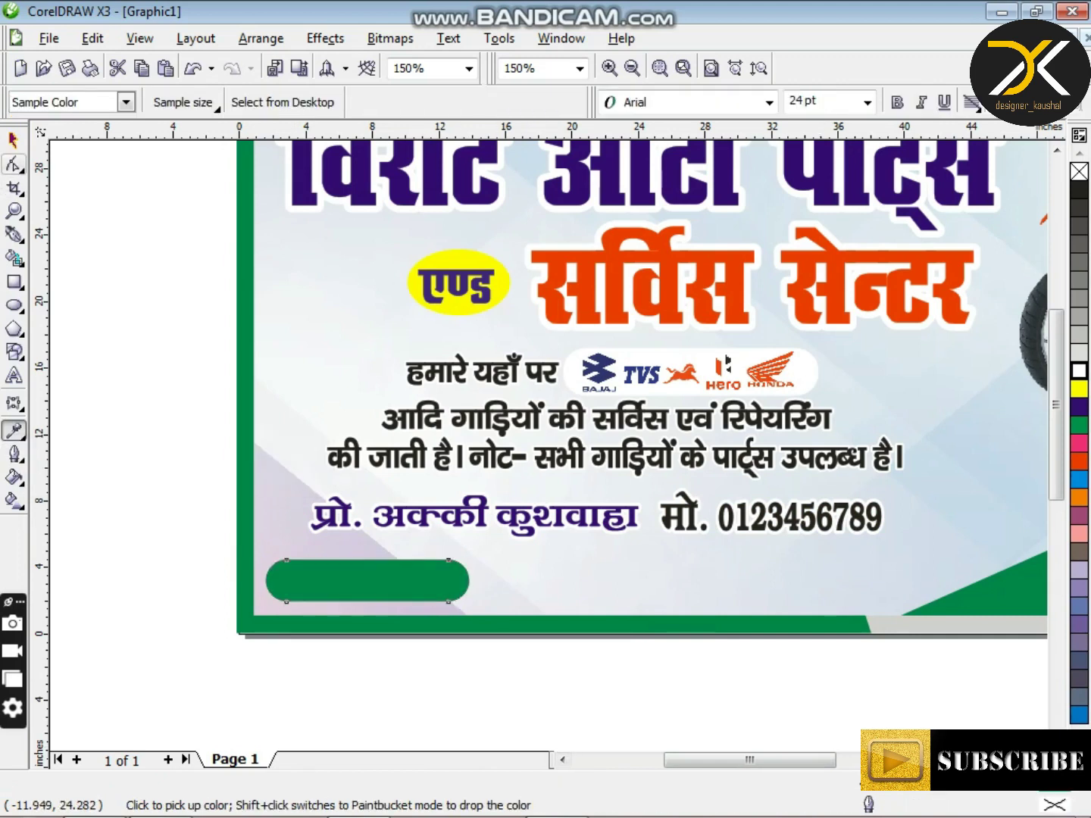
{"action": "left_click", "coordinate": [14, 140]}
{"action": "left_click", "coordinate": [176, 381]}
Step: Move the address line from below the page onto the green rounded bar and fill it with pink
{"action": "scroll", "coordinate": [709, 596], "scroll_direction": "down", "scroll_amount": 2}
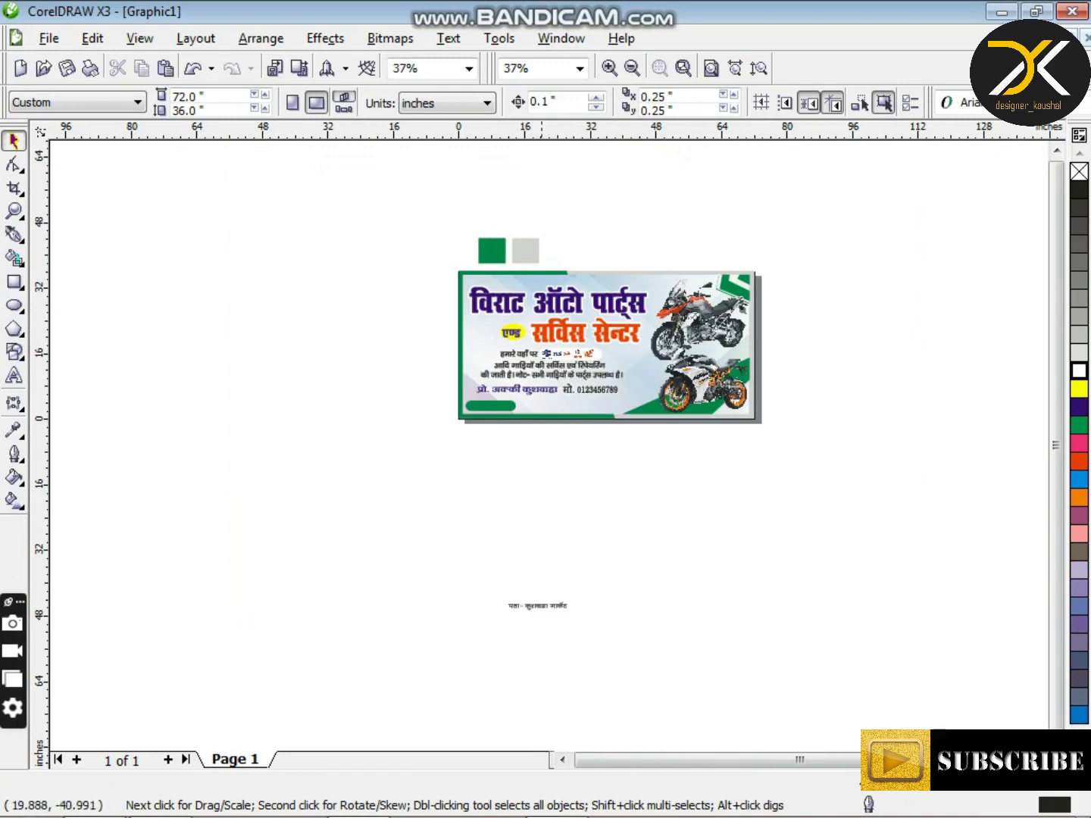
{"action": "left_click_drag", "start_coordinate": [538, 606], "coordinate": [513, 403]}
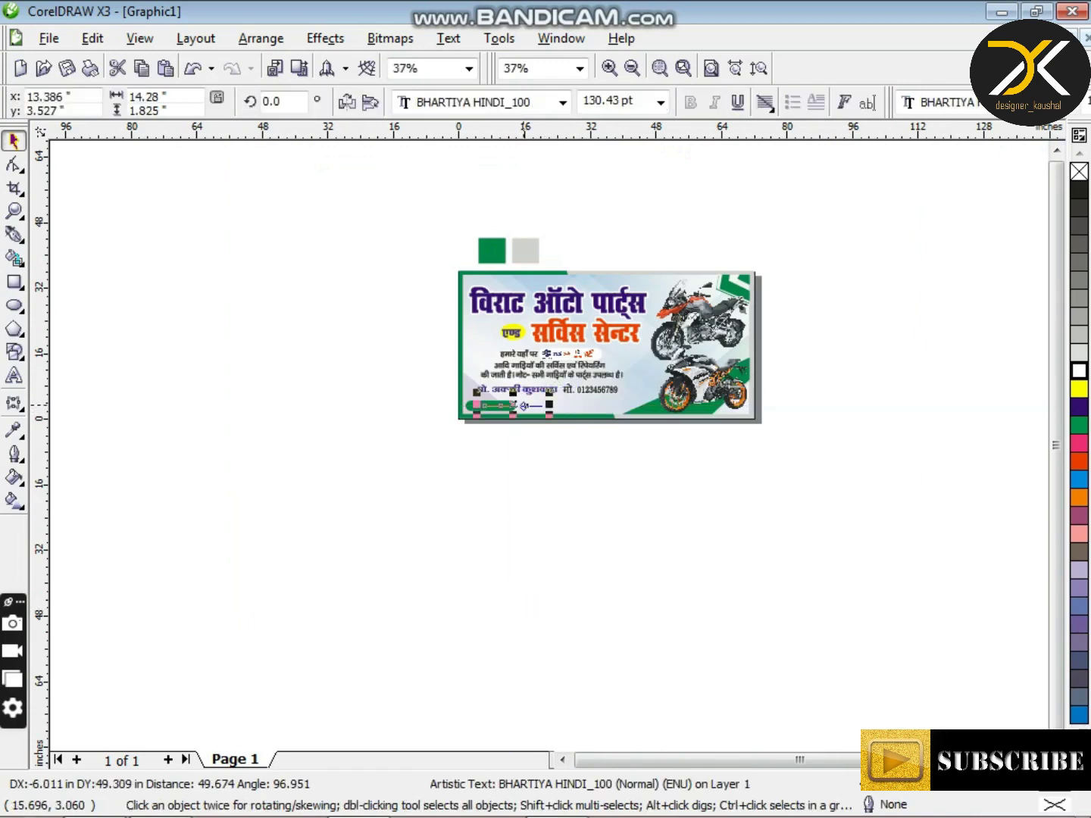
{"action": "scroll", "coordinate": [523, 406], "scroll_direction": "up", "scroll_amount": 4}
{"action": "key", "text": "Down"}
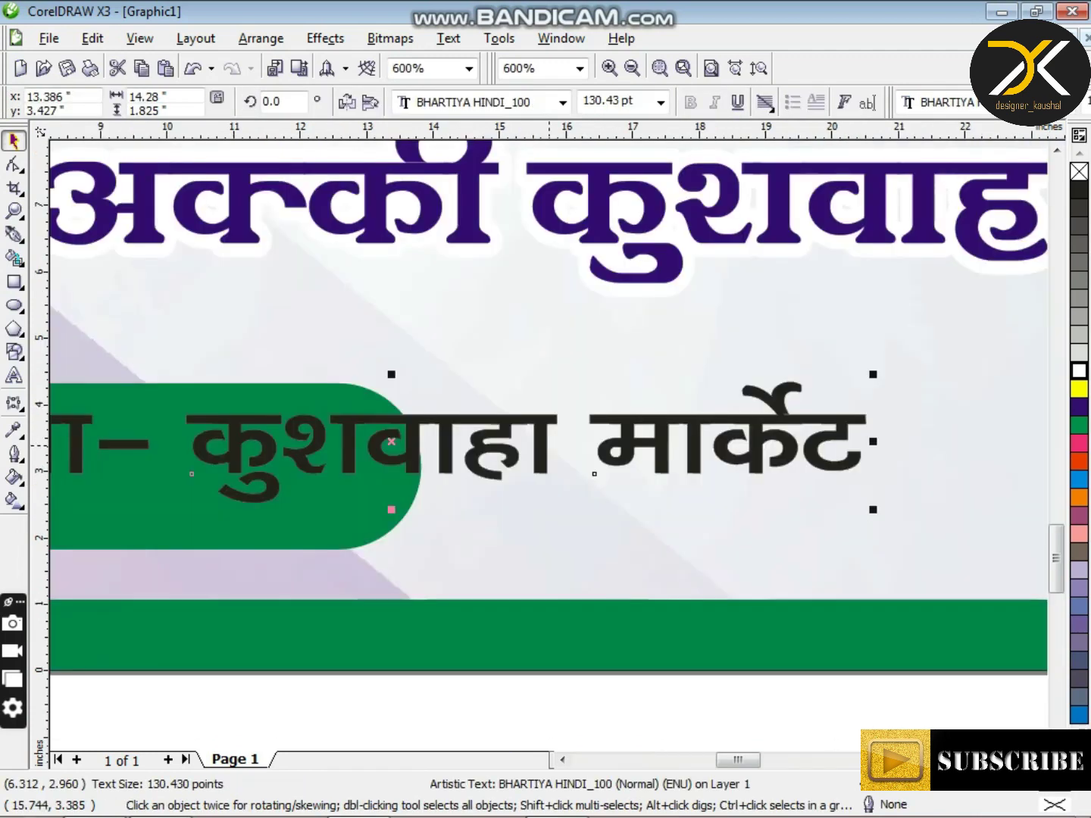
{"action": "left_click", "coordinate": [1079, 444]}
{"action": "key", "text": "Down"}
{"action": "key", "text": "Down"}
{"action": "key", "text": "Down"}
Step: Give the address line a 10 pt white outline with rounded corners
{"action": "key", "text": "F12"}
{"action": "type", "text": "10"}
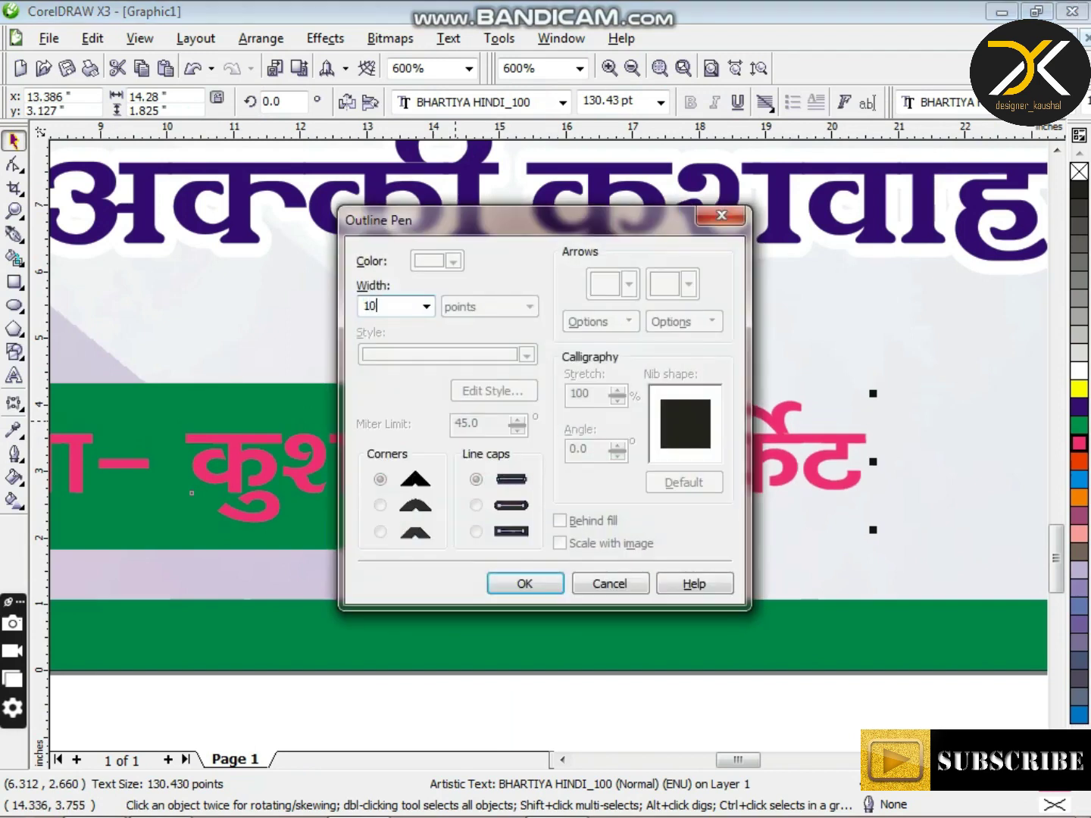
{"action": "key", "text": "Return"}
{"action": "key", "text": "F12"}
{"action": "left_click", "coordinate": [453, 263]}
{"action": "left_click", "coordinate": [488, 300]}
{"action": "left_click", "coordinate": [381, 506]}
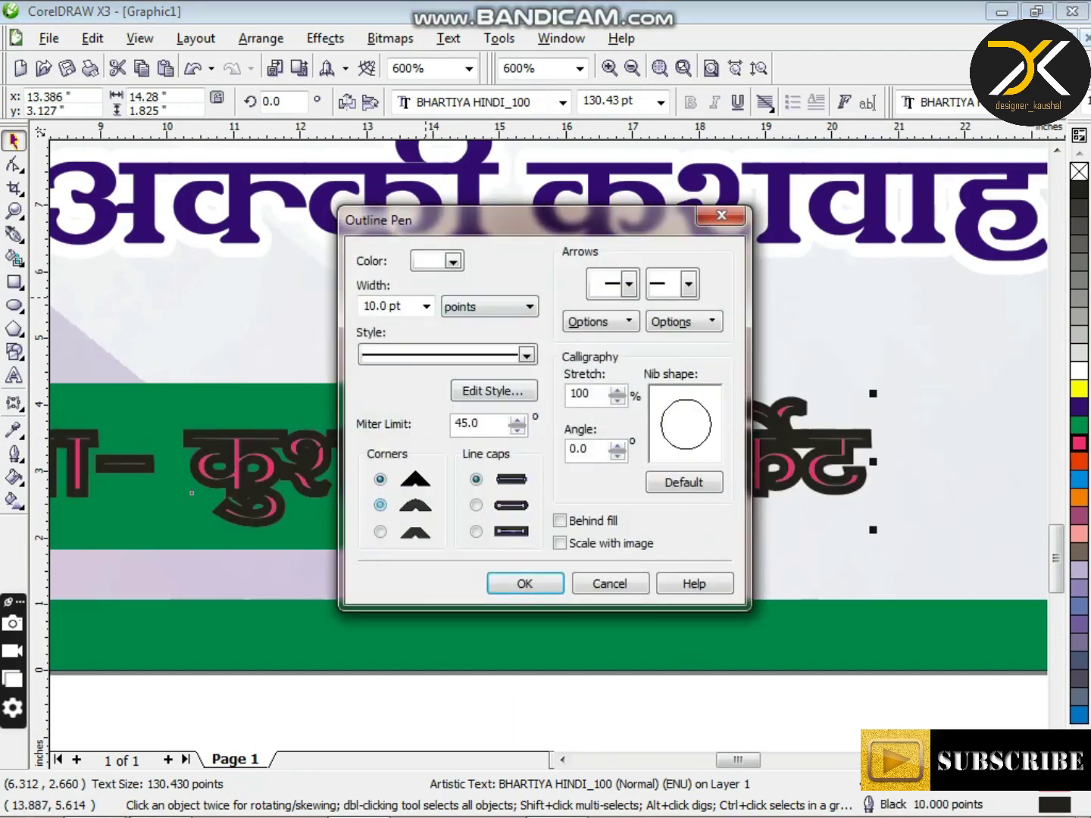
{"action": "key", "text": "Return"}
Step: Set the address line's outline width to 25 pt
{"action": "scroll", "coordinate": [568, 394], "scroll_direction": "up", "scroll_amount": 2}
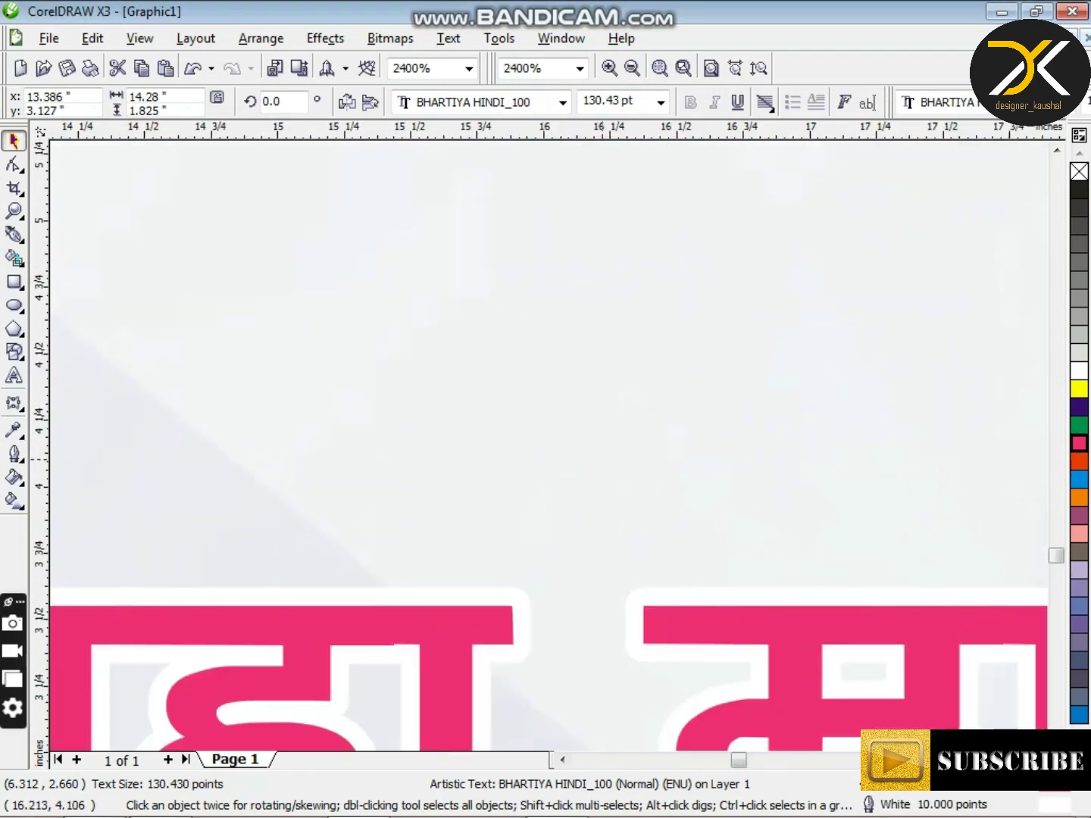
{"action": "scroll", "coordinate": [600, 458], "scroll_direction": "down", "scroll_amount": 2}
{"action": "scroll", "coordinate": [610, 467], "scroll_direction": "down", "scroll_amount": 2}
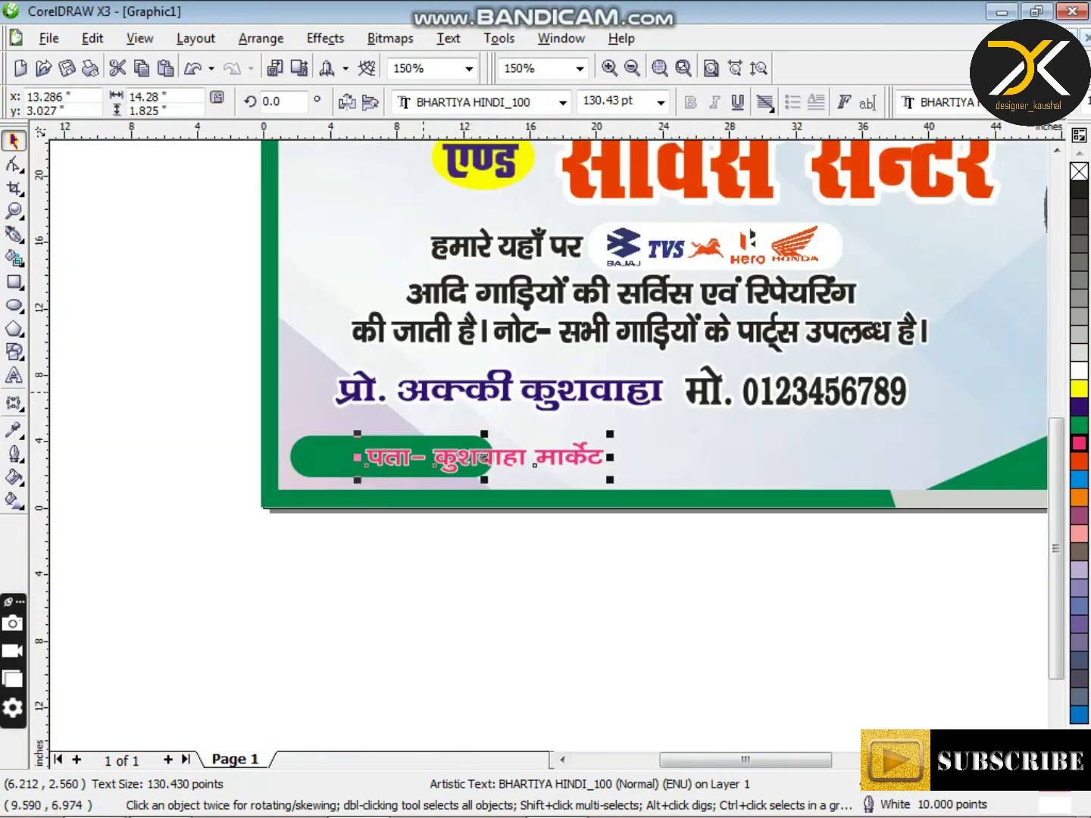
{"action": "key", "text": "F12"}
{"action": "type", "text": "25"}
{"action": "key", "text": "Return"}
{"action": "left_click", "coordinate": [541, 628]}
Step: Nudge the proprietor and mobile number texts down by about 0.6 inches towards the address line
{"action": "left_click", "coordinate": [598, 399]}
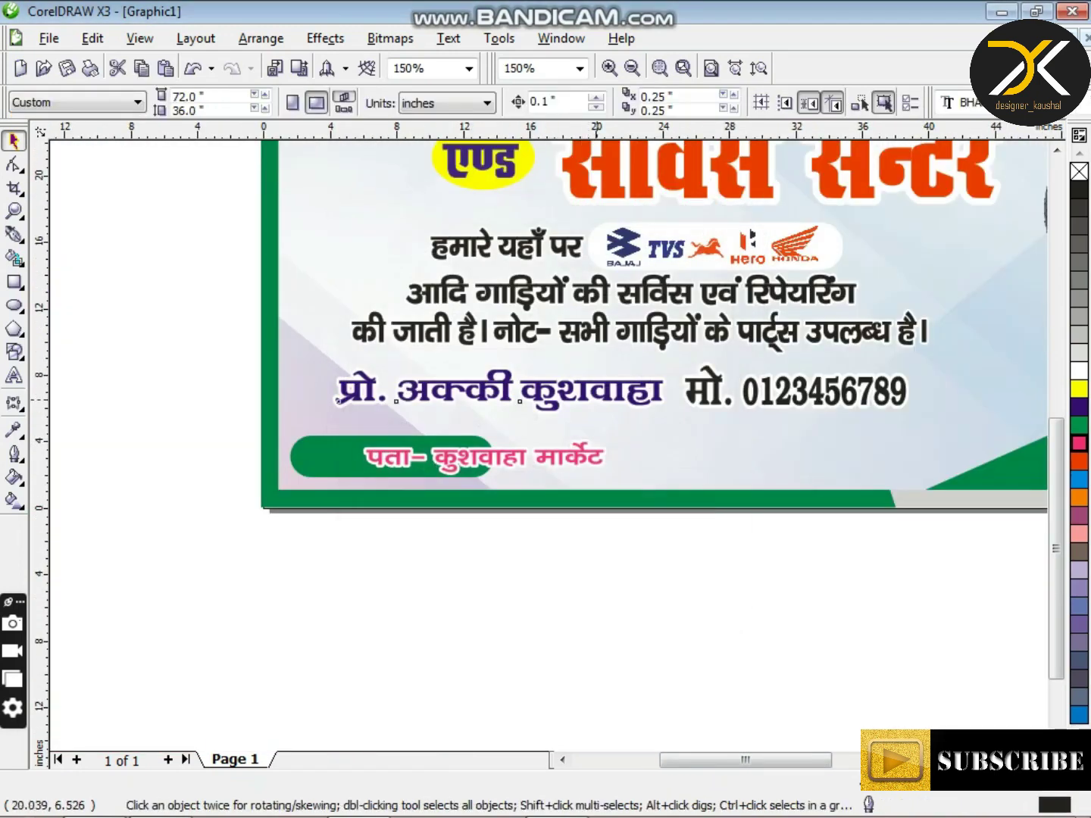
{"action": "left_click", "coordinate": [703, 399], "text": "shift"}
{"action": "key", "text": "Down"}
{"action": "key", "text": "Down"}
{"action": "key", "text": "Down"}
{"action": "key", "text": "Down"}
{"action": "key", "text": "Down"}
{"action": "key", "text": "Down"}
{"action": "left_click", "coordinate": [628, 604]}
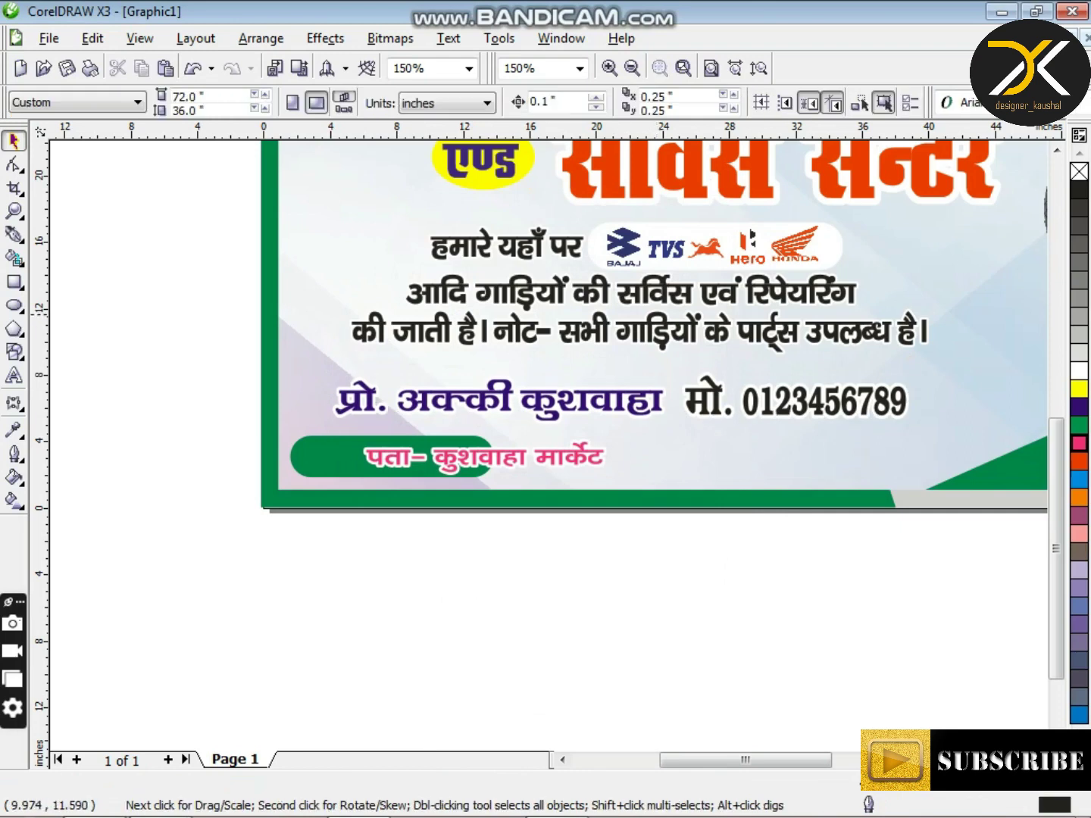
Step: Spread out the services text by nudging the lowest line down about 0.4 inches and the middle line slightly down
{"action": "left_click", "coordinate": [419, 327]}
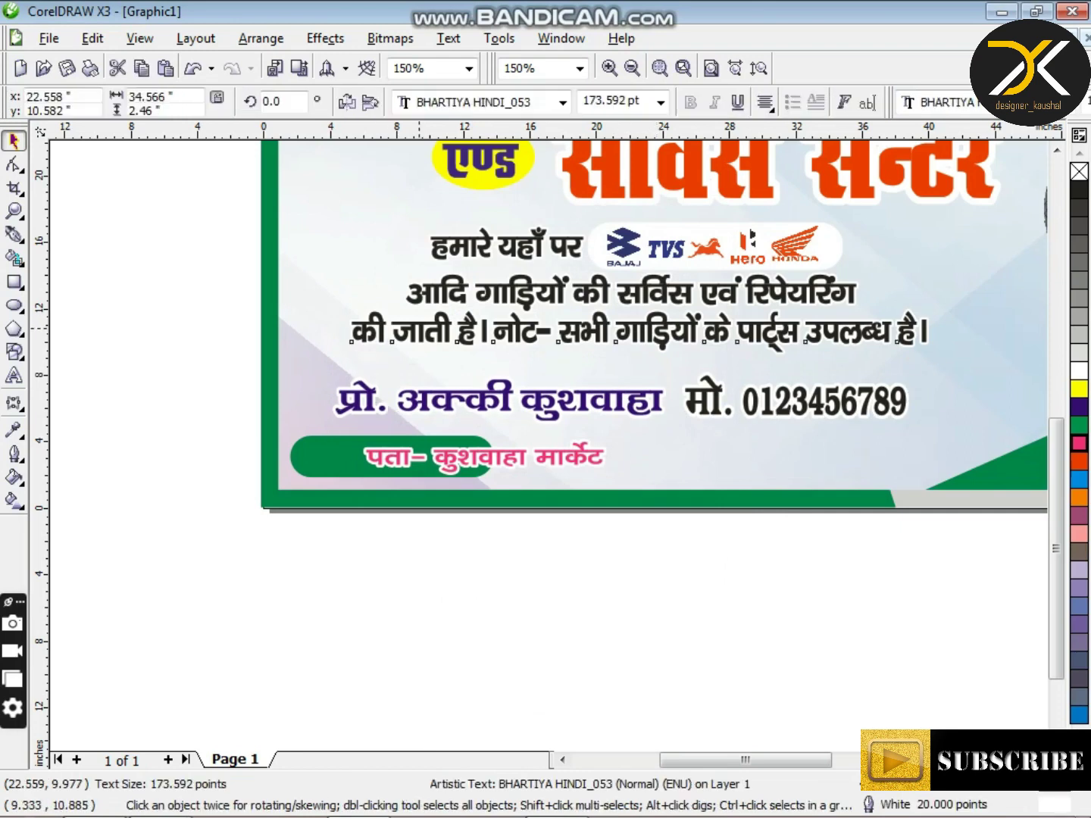
{"action": "key", "text": "Down"}
{"action": "key", "text": "Down"}
{"action": "key", "text": "Down"}
{"action": "left_click", "coordinate": [457, 294], "text": "shift"}
{"action": "key", "text": "Down"}
{"action": "left_click", "coordinate": [584, 202]}
{"action": "left_click", "coordinate": [533, 243]}
{"action": "left_click_drag", "start_coordinate": [509, 220], "coordinate": [509, 214]}
{"action": "left_click", "coordinate": [465, 209]}
{"action": "scroll", "coordinate": [876, 275], "scroll_direction": "down", "scroll_amount": 1}
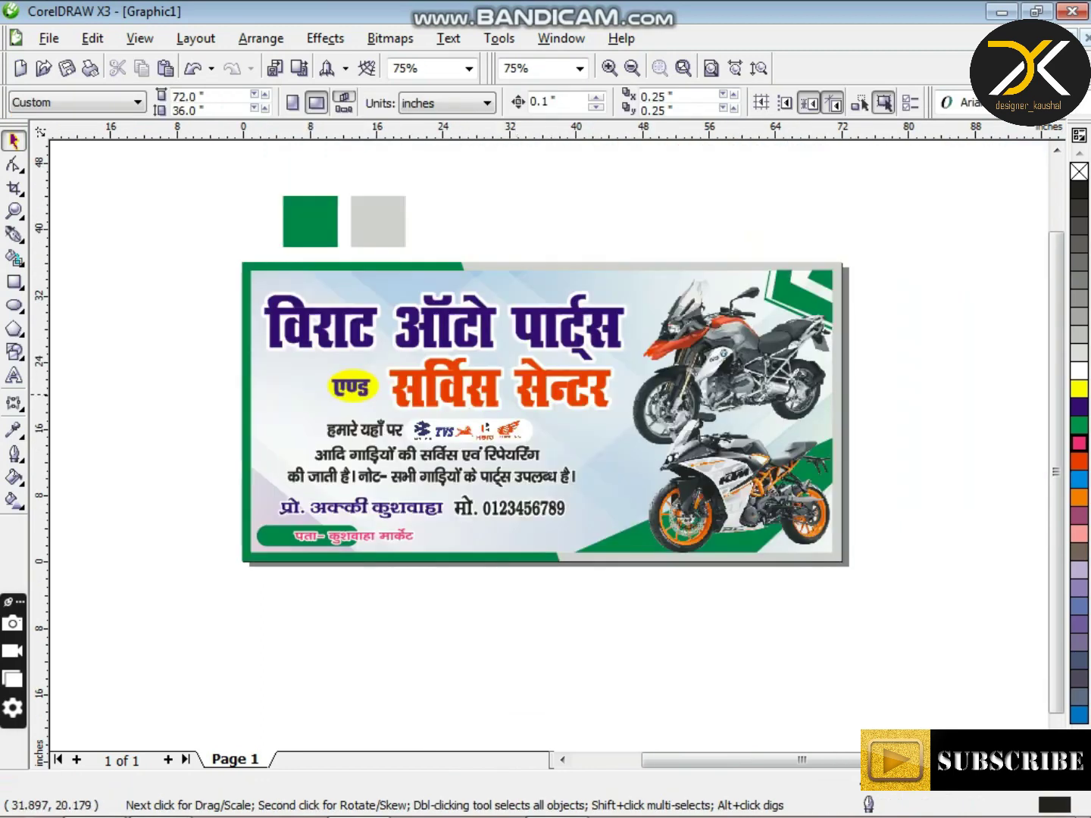
Step: Copy the main title to the sign's upper edge and scale the copy down to about 6.3 inches wide
{"action": "scroll", "coordinate": [481, 392], "scroll_direction": "up", "scroll_amount": 1}
{"action": "scroll", "coordinate": [413, 339], "scroll_direction": "up", "scroll_amount": 1}
{"action": "left_click", "coordinate": [471, 303]}
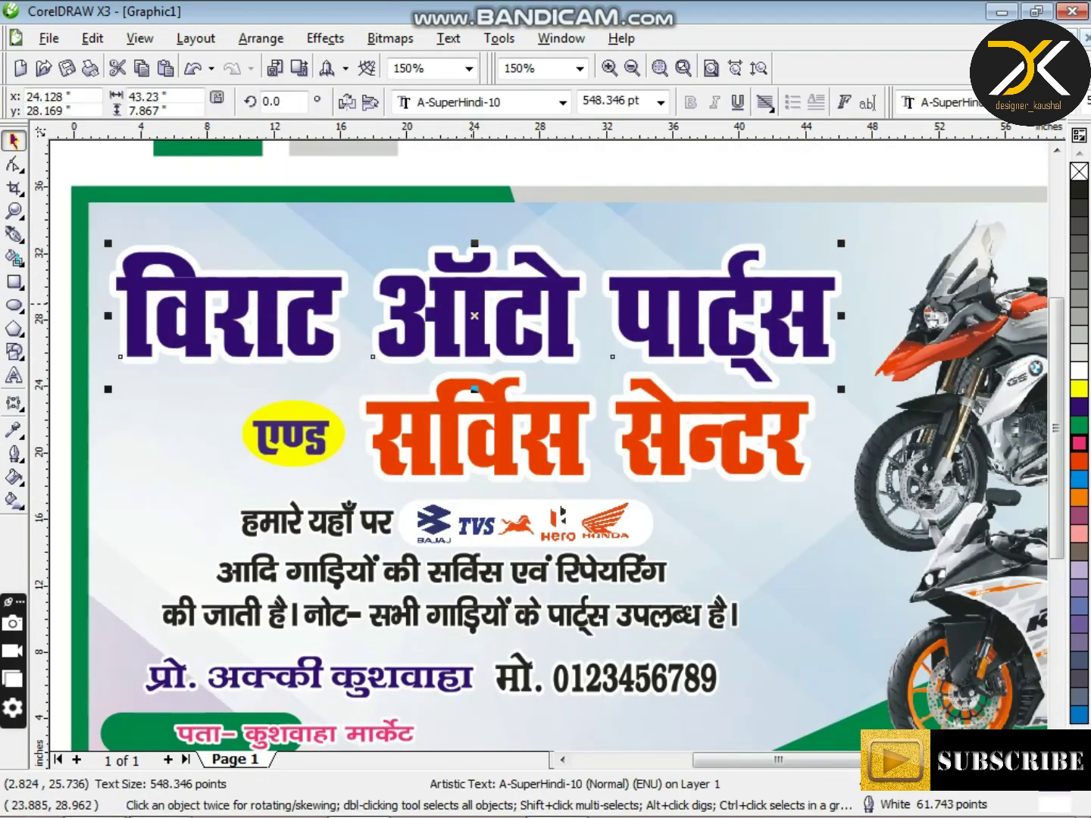
{"action": "left_click_drag", "start_coordinate": [471, 303], "coordinate": [626, 179]}
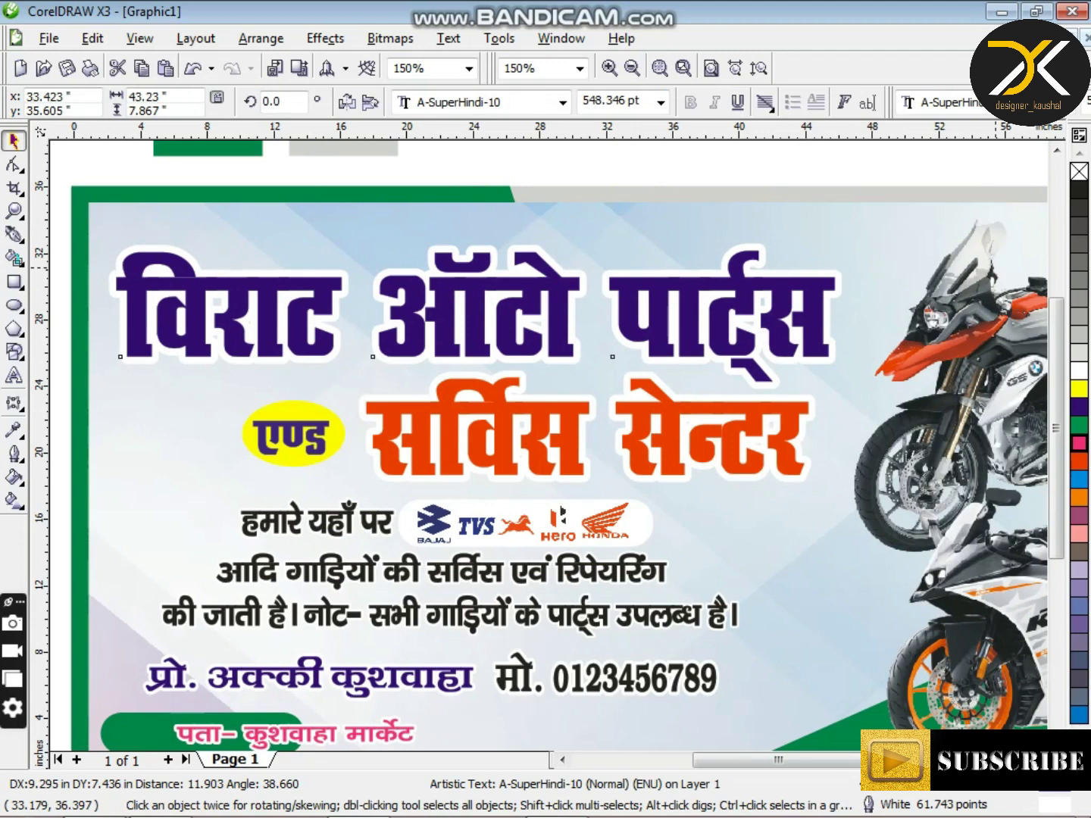
{"action": "left_click_drag", "start_coordinate": [995, 268], "coordinate": [682, 204]}
{"action": "left_click_drag", "start_coordinate": [655, 199], "coordinate": [655, 224]}
Step: Replace the small copied text with "!! जय श्री श्याम !!" and enlarge it to about 8 inches wide
{"action": "key", "text": "F8"}
{"action": "key", "text": "ctrl+a"}
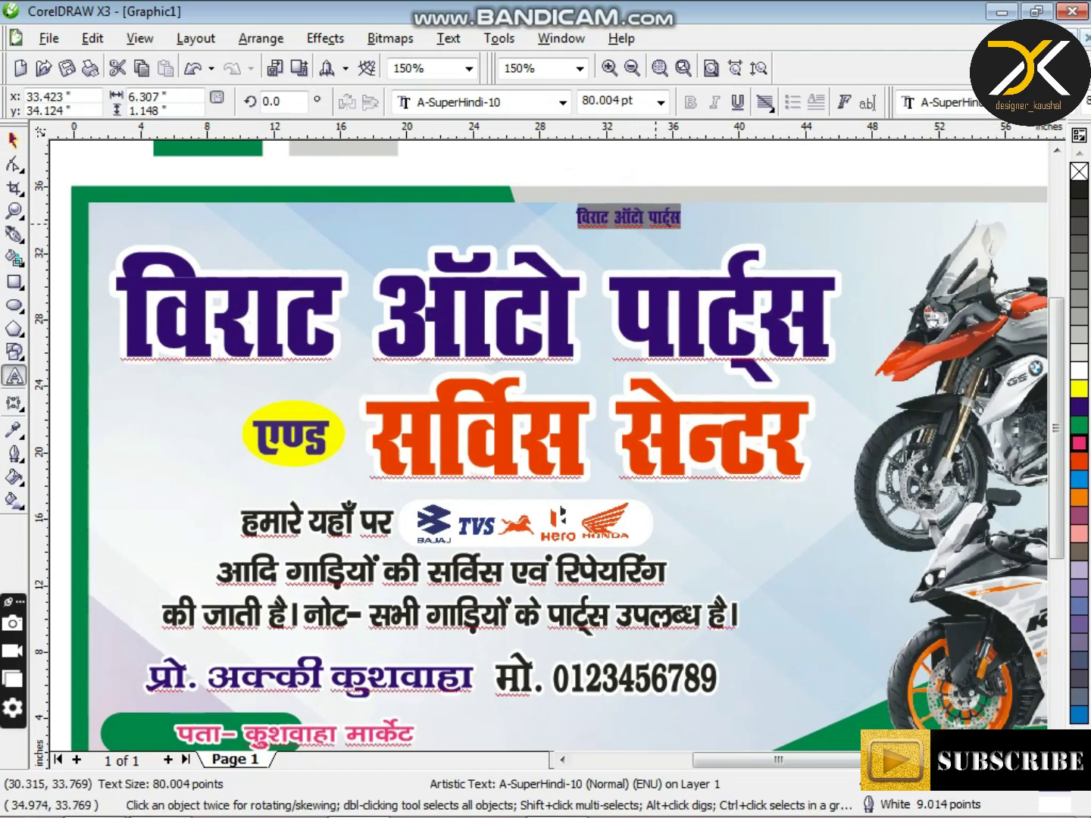
{"action": "type", "text": "!! जय श्री श्याम !!"}
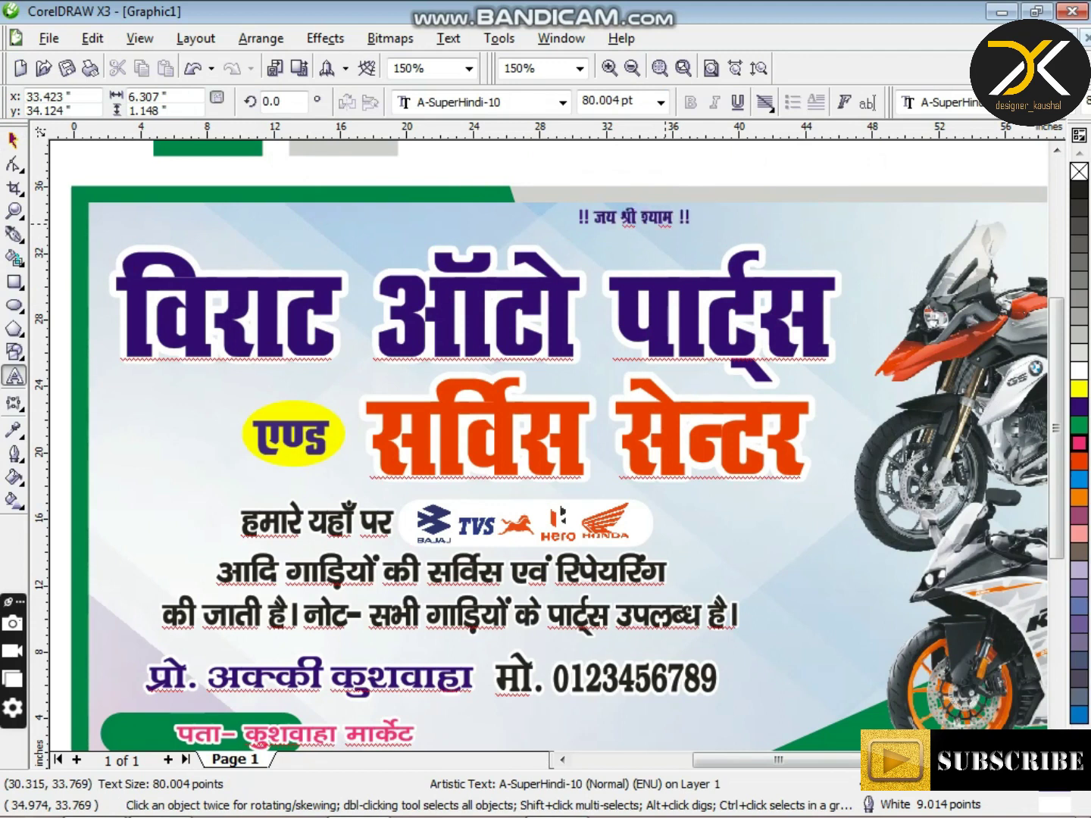
{"action": "key", "text": "ctrl+space"}
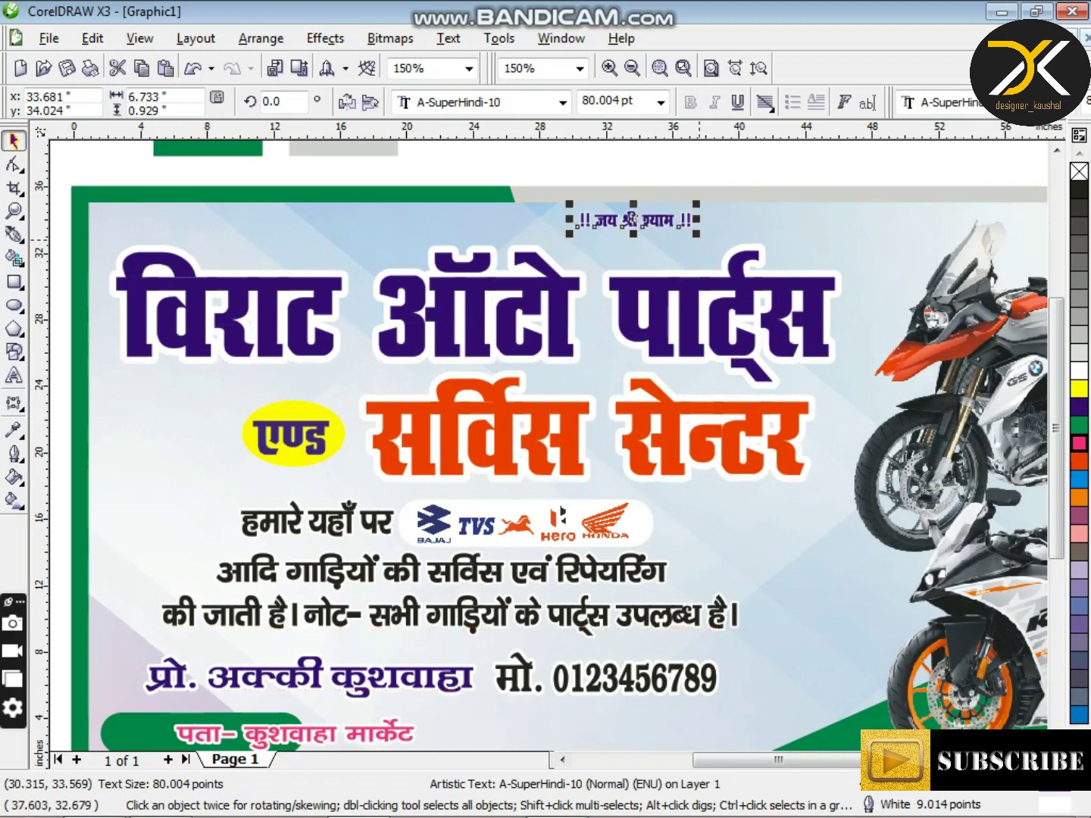
{"action": "left_click_drag", "start_coordinate": [700, 241], "coordinate": [712, 255]}
Step: Set the invocation text in BHARTIYA HINDI_100, resize it to about 122.8 pt and fill it with orange-red
{"action": "left_click", "coordinate": [485, 101]}
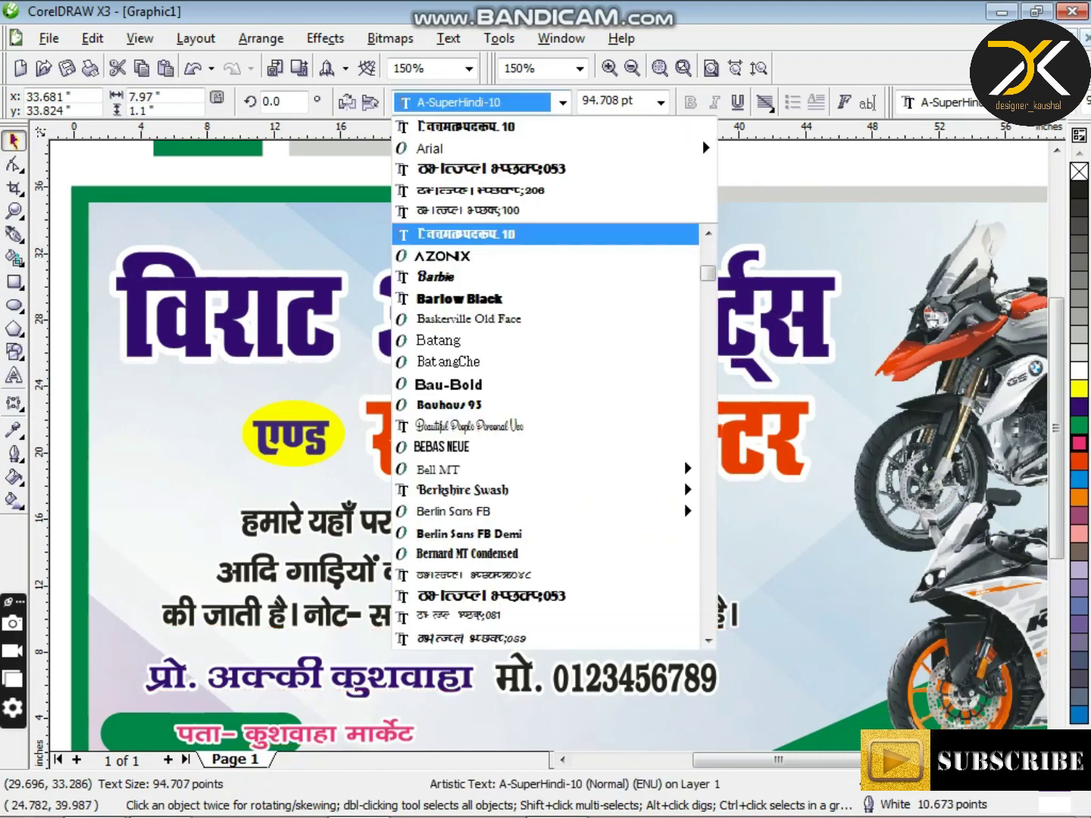
{"action": "left_click", "coordinate": [470, 210]}
{"action": "left_click_drag", "start_coordinate": [668, 241], "coordinate": [698, 244]}
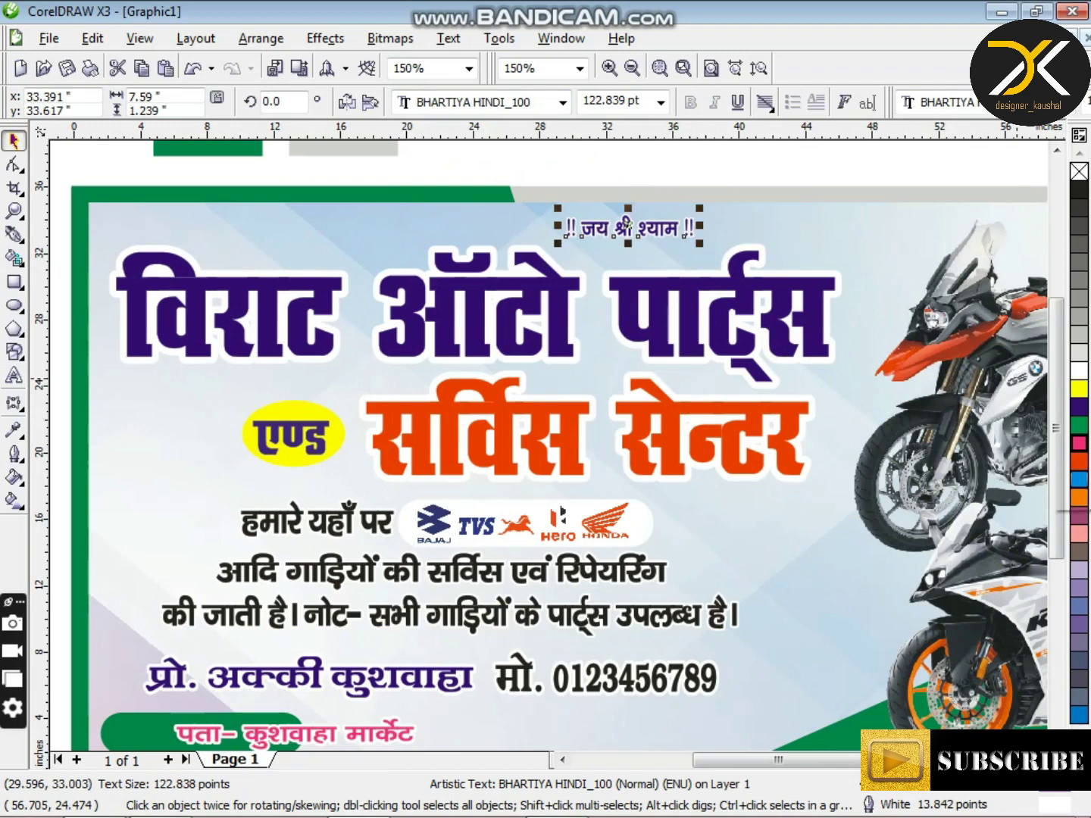
{"action": "left_click", "coordinate": [1079, 462]}
Step: Nudge the main title up by about 0.5 inches
{"action": "left_click", "coordinate": [499, 308]}
{"action": "key", "text": "Up"}
{"action": "key", "text": "Up"}
{"action": "key", "text": "Up"}
{"action": "key", "text": "Up"}
{"action": "key", "text": "Up"}
{"action": "key", "text": "Up"}
{"action": "key", "text": "Up"}
{"action": "key", "text": "Up"}
{"action": "key", "text": "Up"}
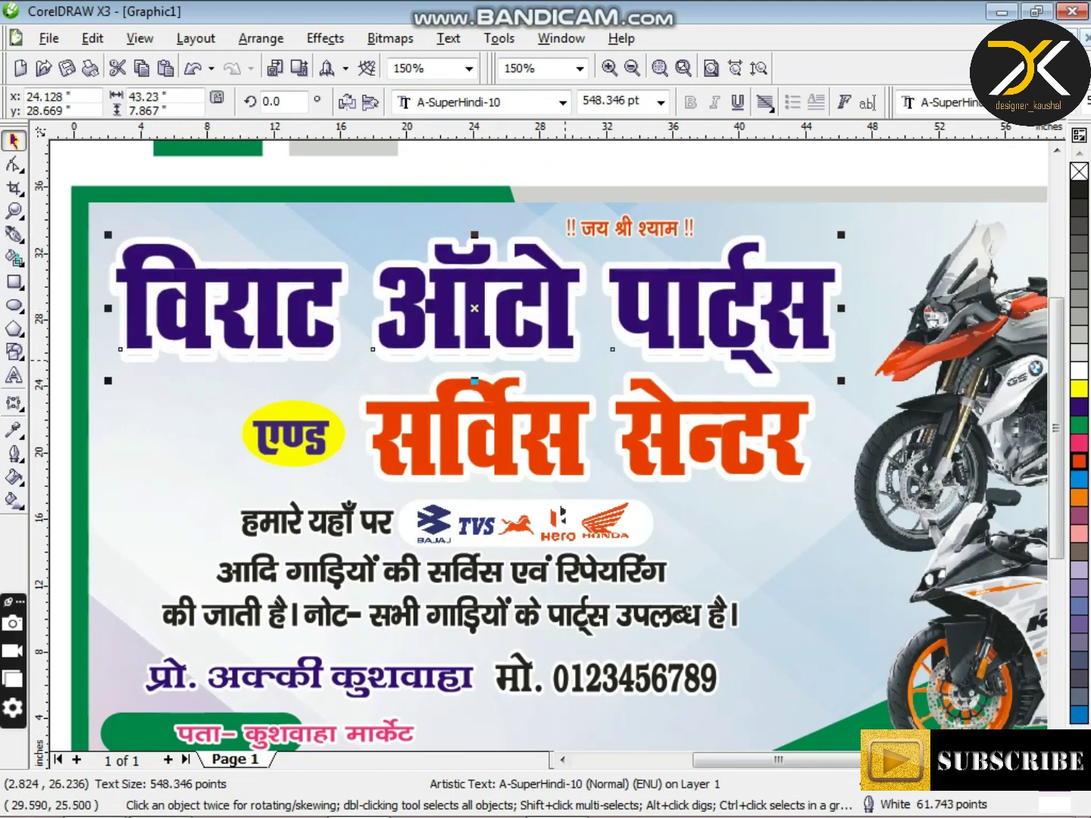
Step: Offset the copy behind the main title about 0.4 inches down and give it an orange outline as a shadow
{"action": "key", "text": "Down"}
{"action": "key", "text": "Down"}
{"action": "key", "text": "Down"}
{"action": "key", "text": "Down"}
{"action": "key", "text": "F12"}
{"action": "left_click", "coordinate": [454, 263]}
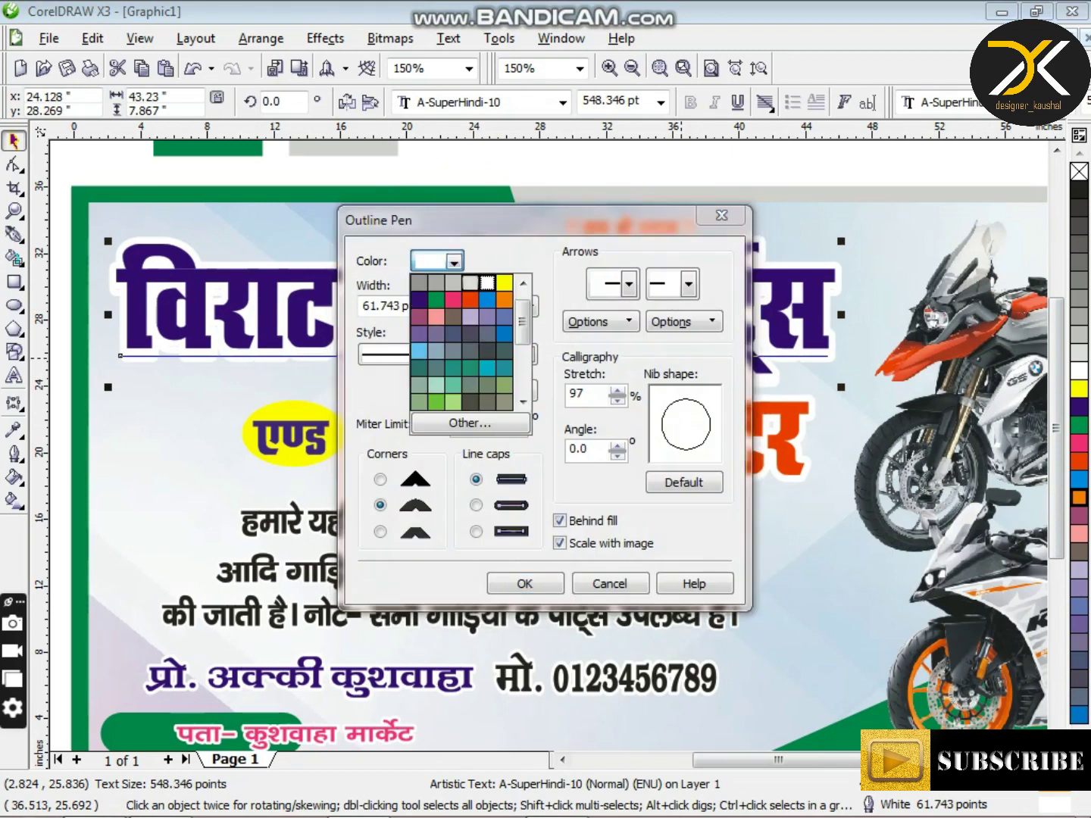
{"action": "left_click", "coordinate": [502, 300]}
{"action": "key", "text": "Return"}
Step: Duplicate the सर्विस सेन्टर heading and nudge it vertically to fit beneath the main title
{"action": "left_click", "coordinate": [670, 444]}
{"action": "key", "text": "KP_Add"}
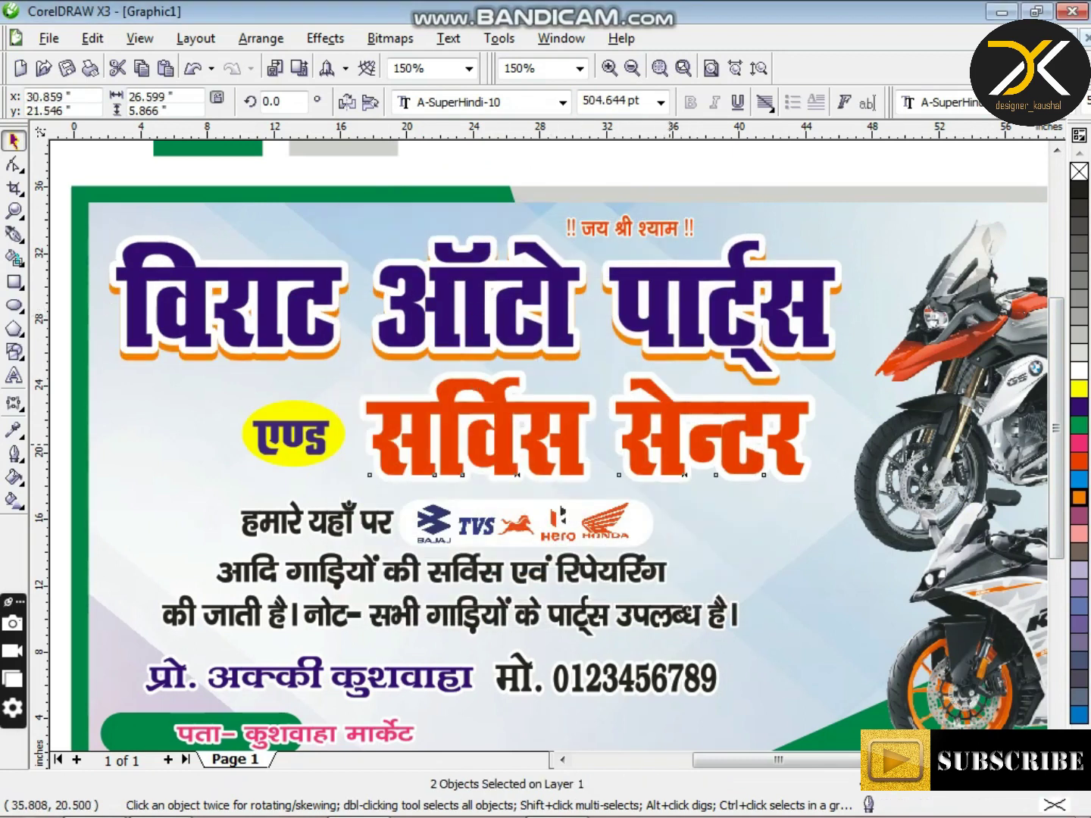
{"action": "key", "text": "Down"}
{"action": "key", "text": "Up"}
{"action": "key", "text": "Up"}
{"action": "key", "text": "Up"}
{"action": "key", "text": "Down"}
{"action": "key", "text": "Down"}
{"action": "key", "text": "Down"}
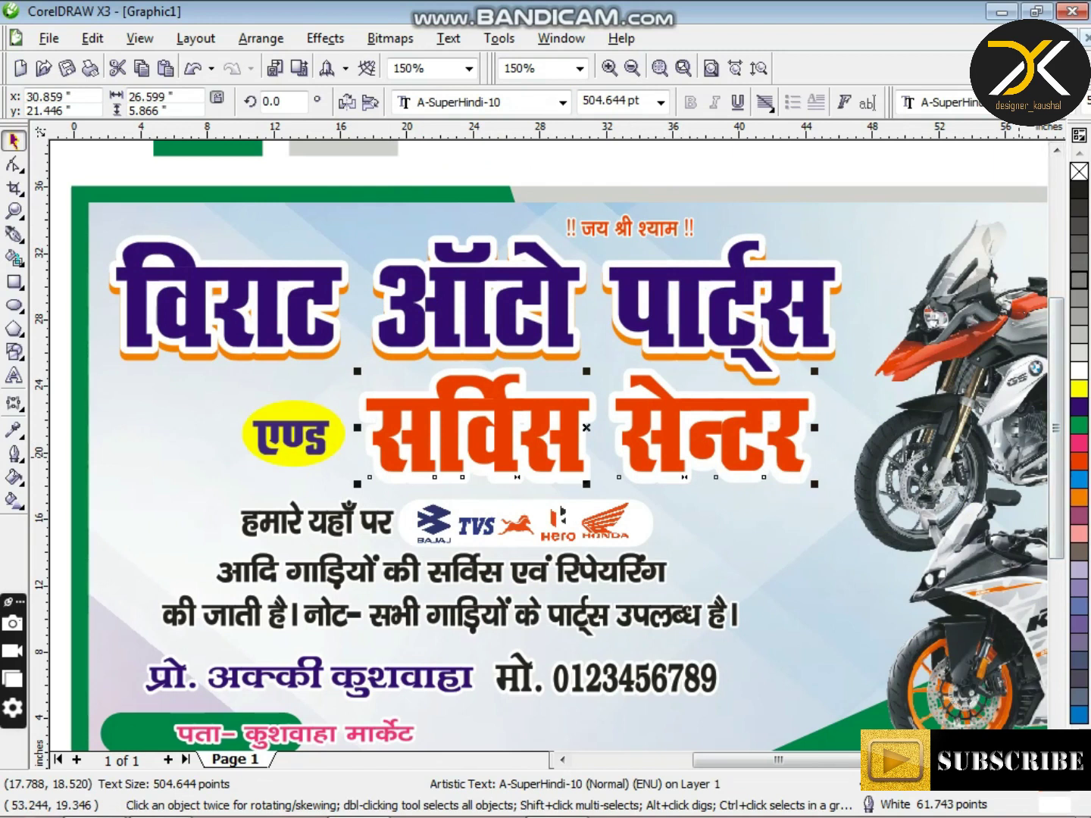
Step: Give the rear copy of सर्विस सेन्टर a grey outline, offset about 0.4 inches down, and nudge both copies down 0.1 inches
{"action": "key", "text": "F12"}
{"action": "left_click", "coordinate": [453, 261]}
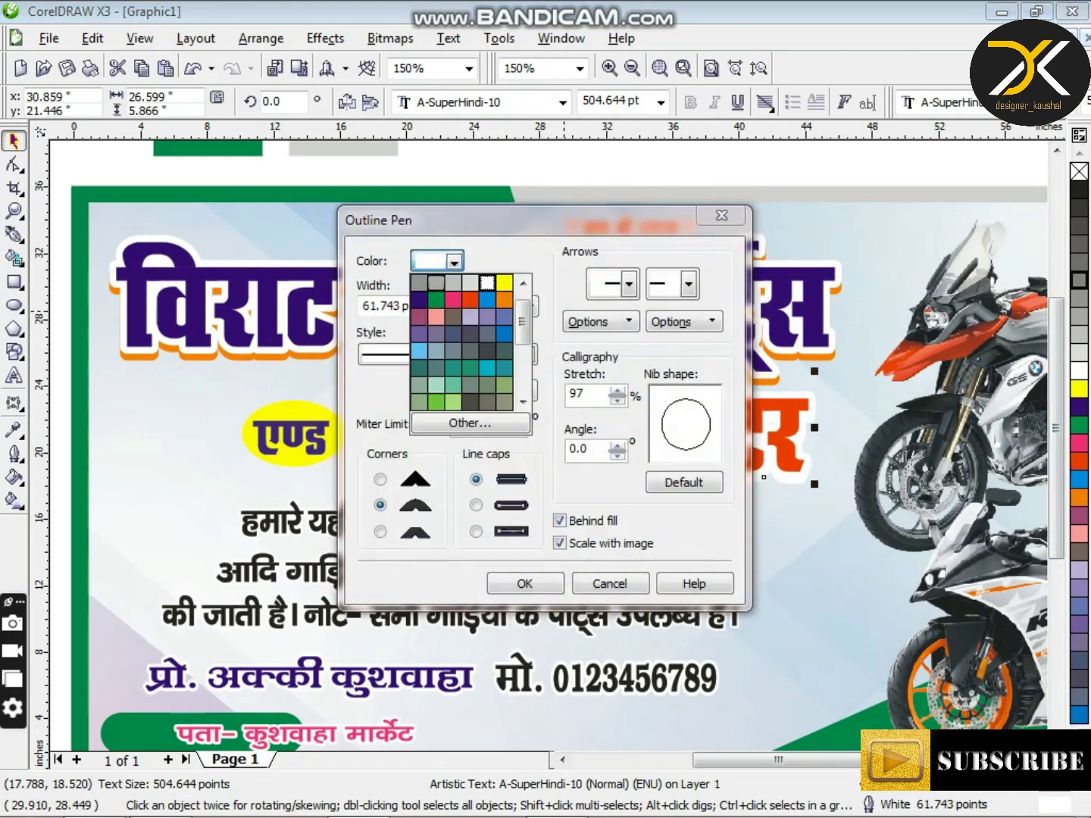
{"action": "left_click", "coordinate": [420, 283]}
{"action": "key", "text": "Return"}
{"action": "key", "text": "Down"}
{"action": "left_click", "coordinate": [750, 433], "text": "shift"}
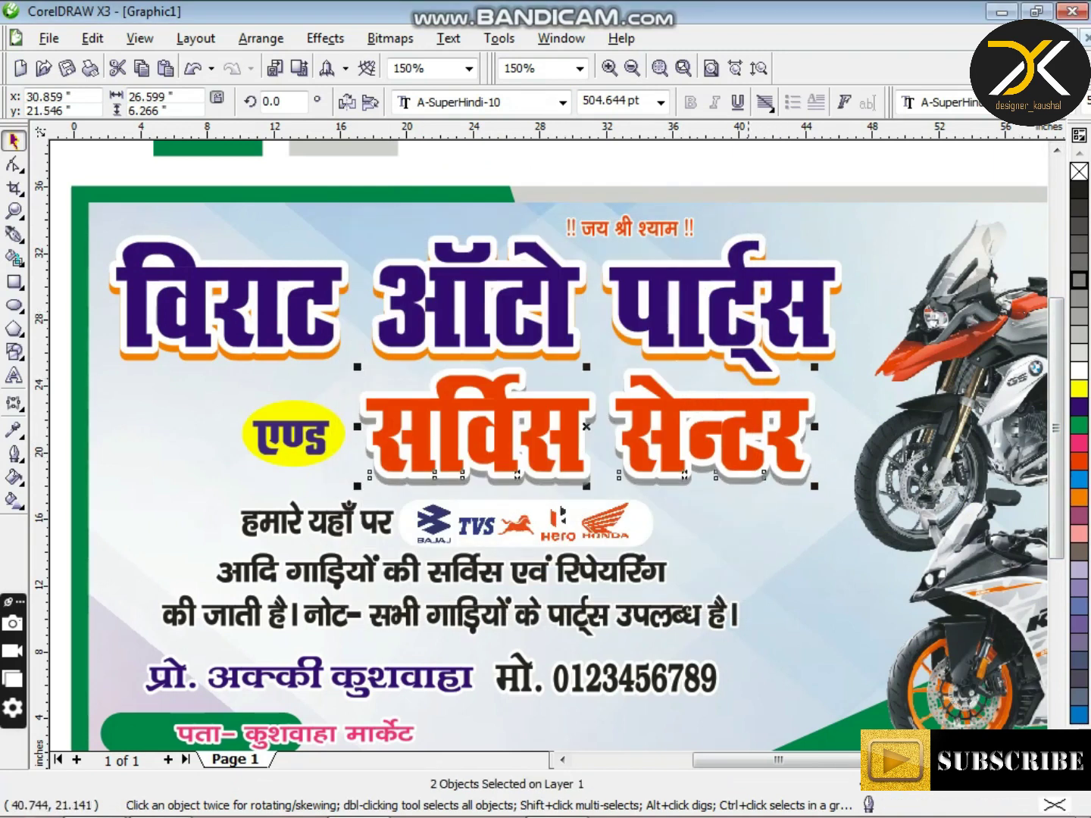
{"action": "key", "text": "Down"}
Step: Zoom to the whole sign and preview the finished layout full screen
{"action": "scroll", "coordinate": [648, 452], "scroll_direction": "down", "scroll_amount": 1}
{"action": "key", "text": "Escape"}
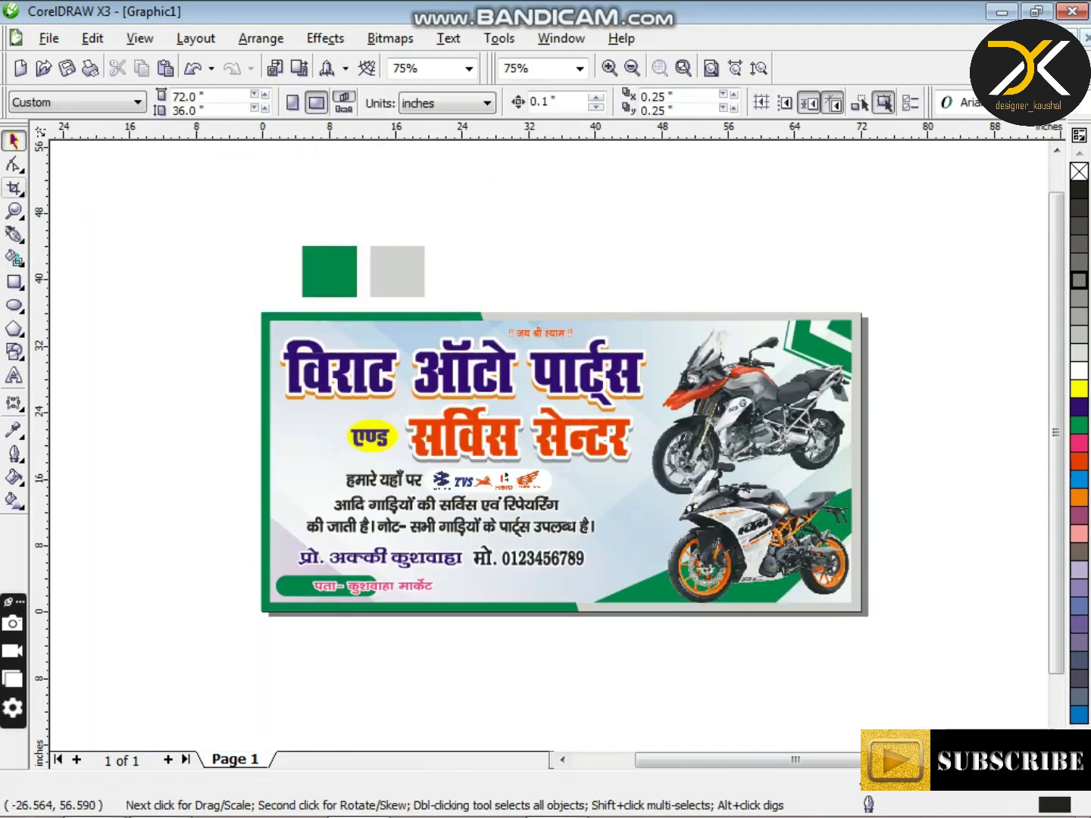
{"action": "left_click", "coordinate": [13, 212]}
{"action": "left_click_drag", "start_coordinate": [226, 309], "coordinate": [871, 627]}
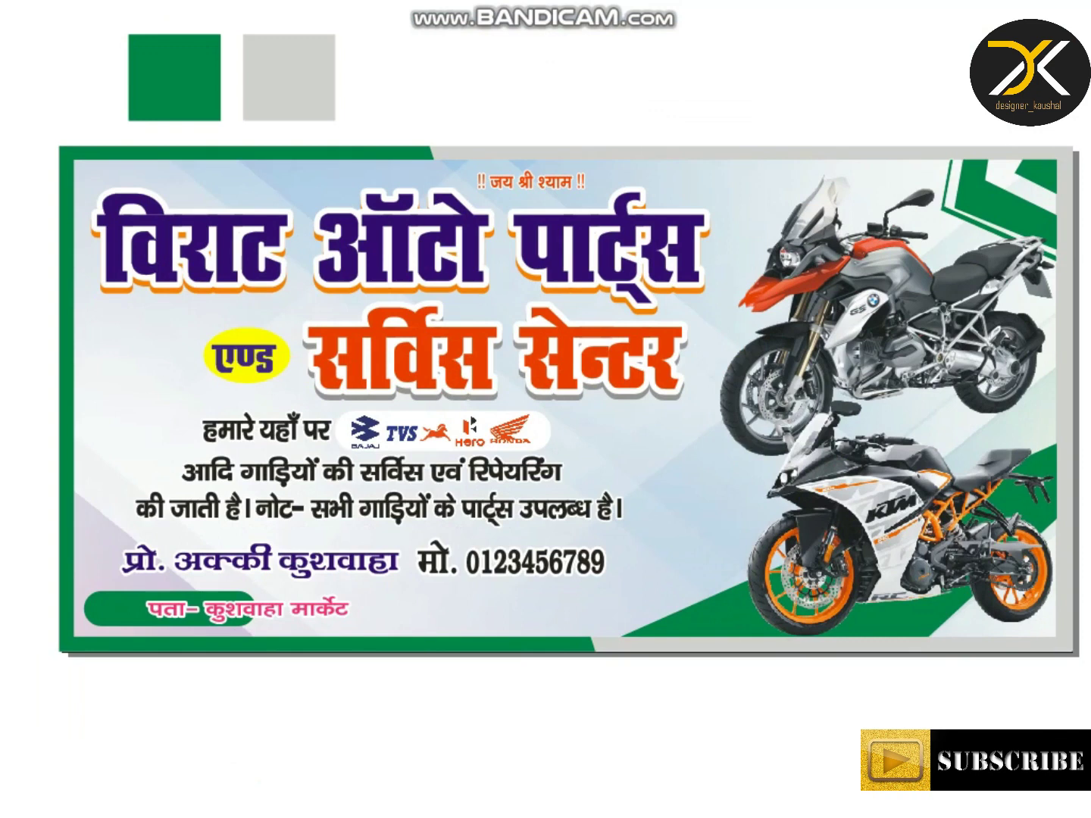